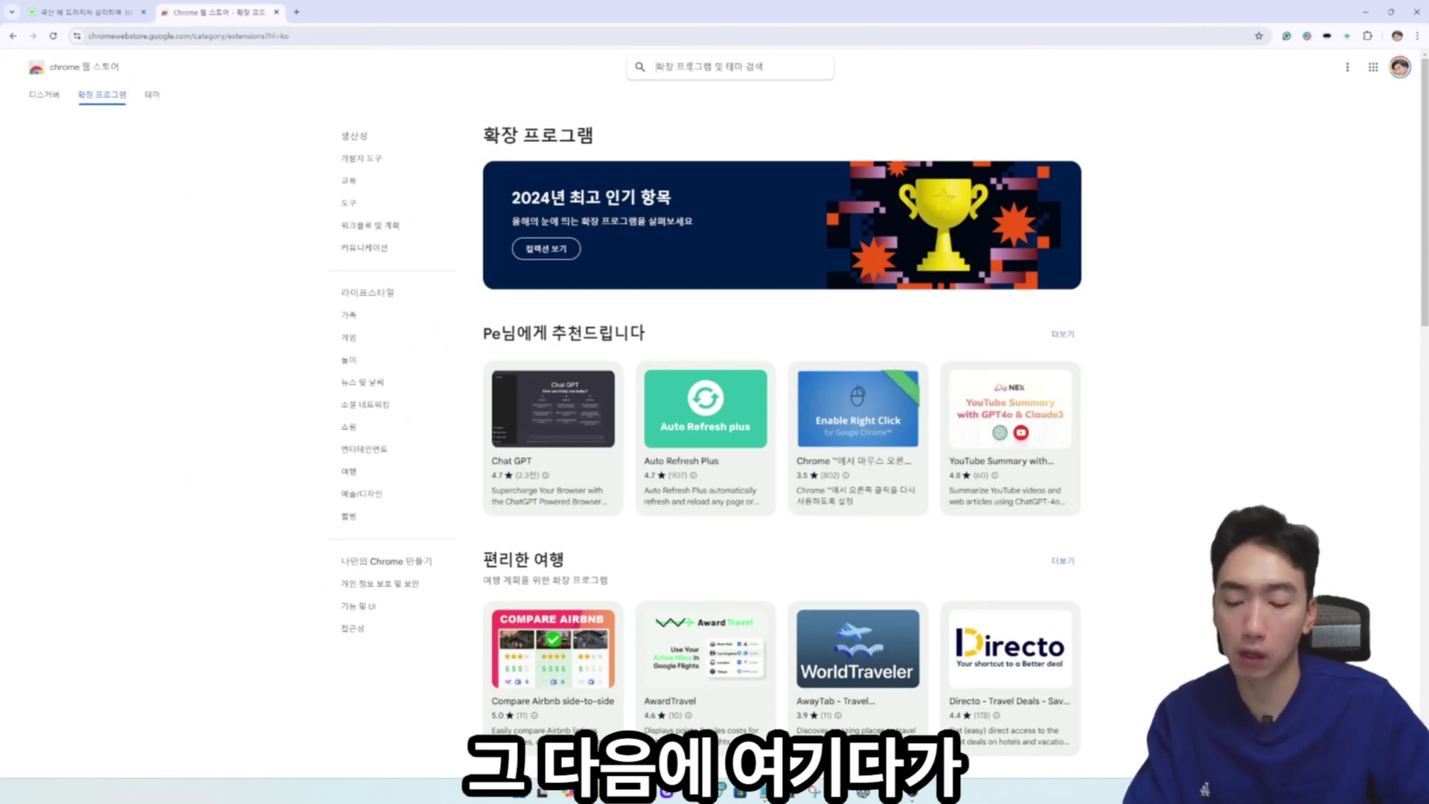
Search the Chrome Web Store for the 스마트데이터 extension
{"action": "left_click", "coordinate": [690, 66]}
{"action": "type", "text": "스마트저"}
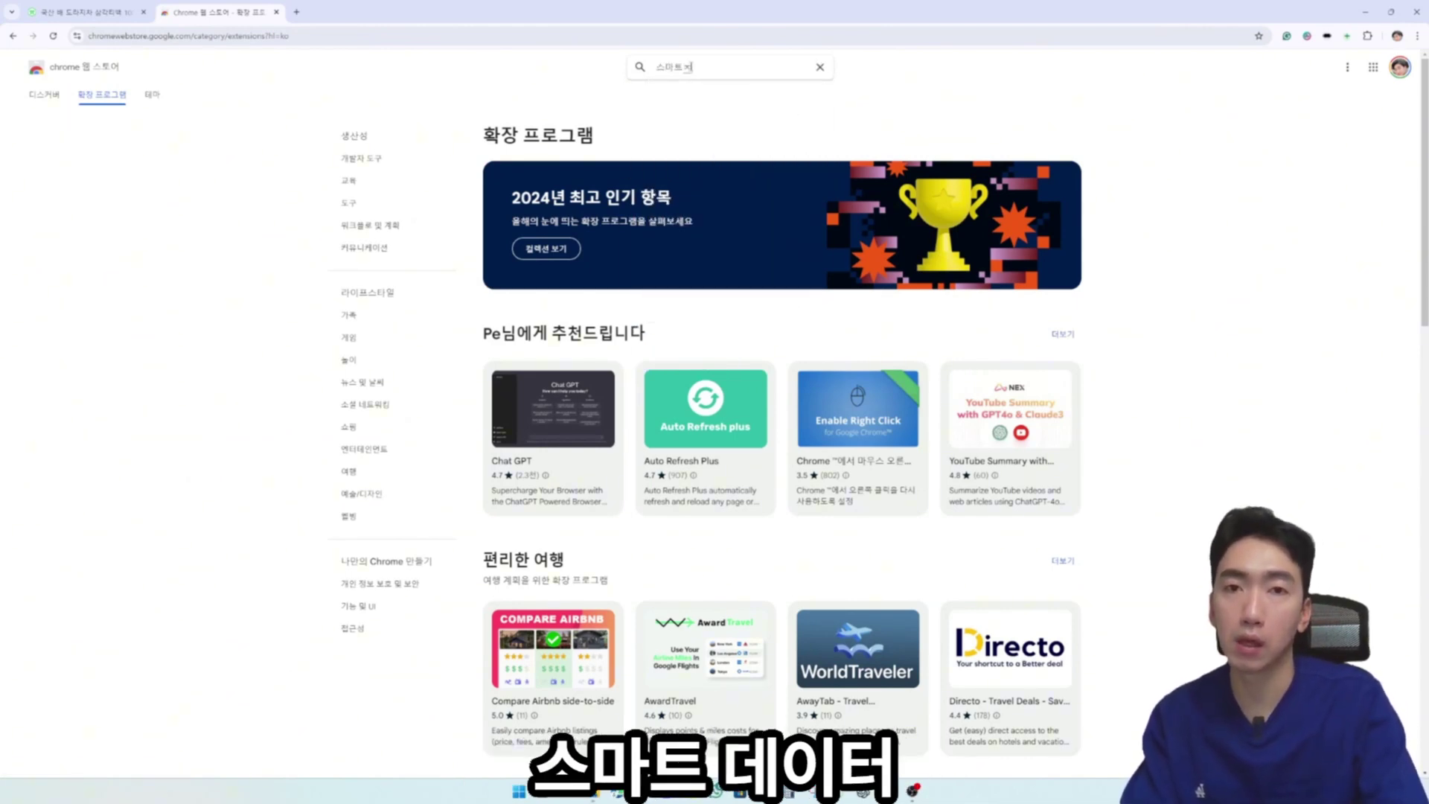
{"action": "type", "text": "이터"}
{"action": "key", "text": "Return"}
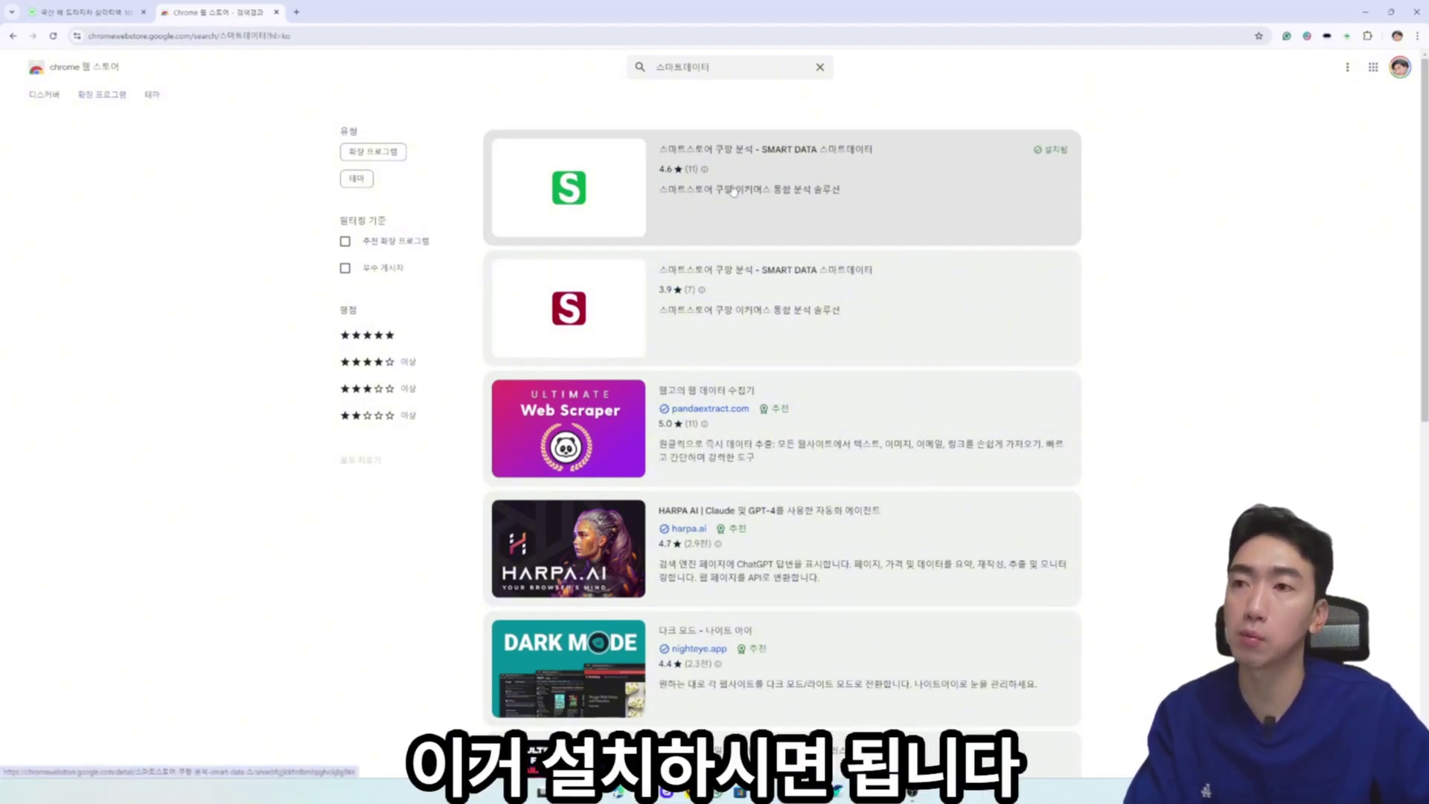
Switch to the pear-bellflower tea product page on Naver and open its full review section
{"action": "left_click", "coordinate": [84, 12]}
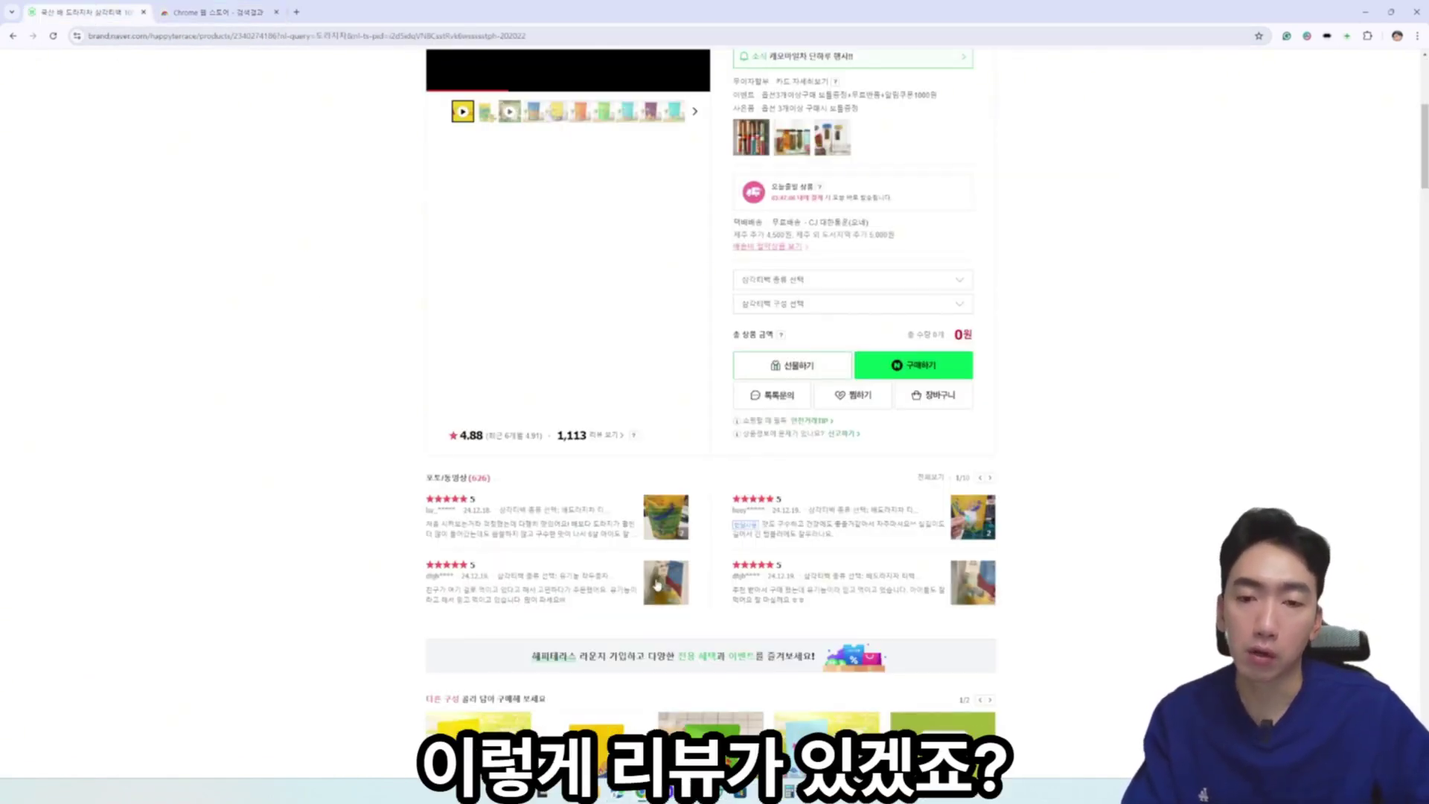
{"action": "scroll", "coordinate": [700, 509], "scroll_direction": "down", "scroll_amount": 2}
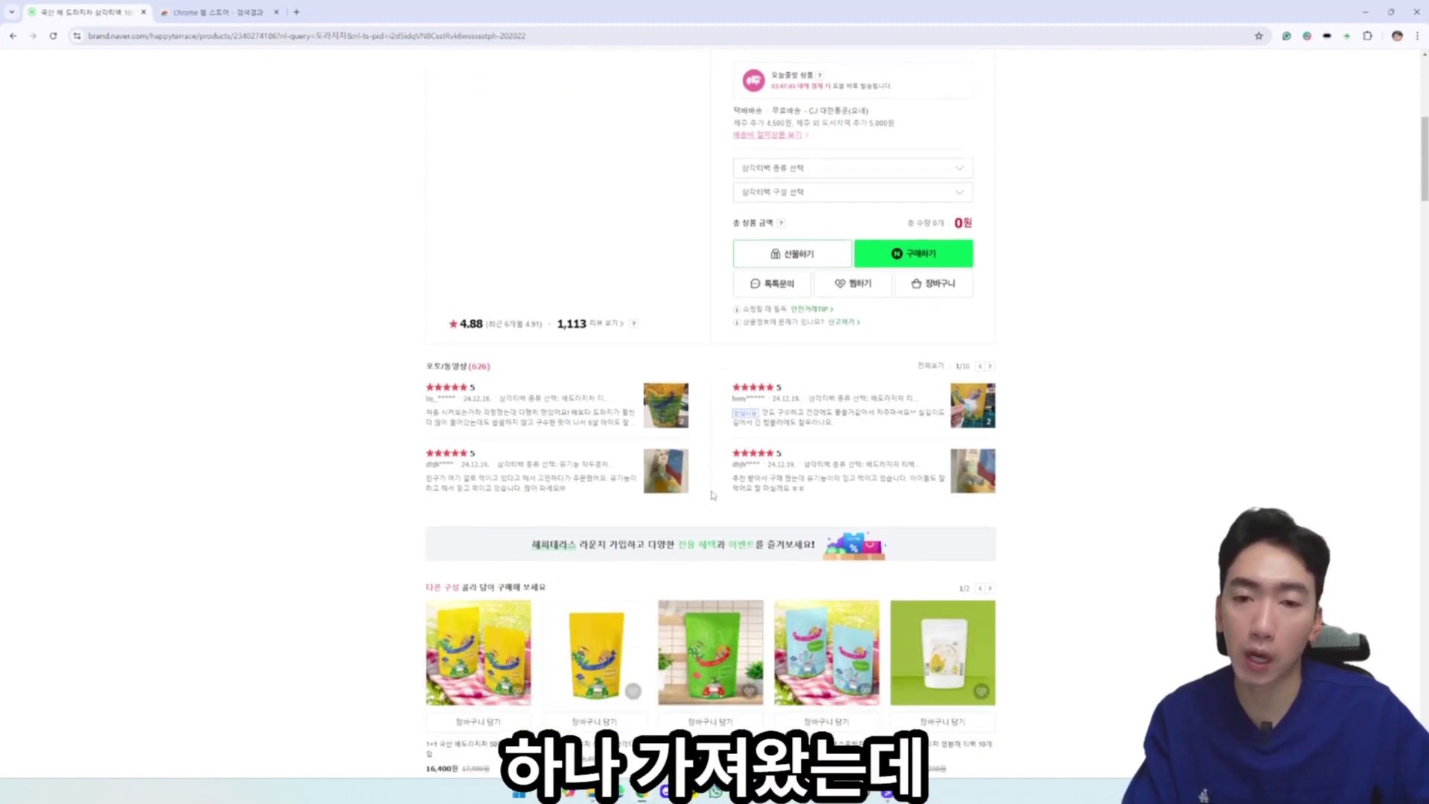
{"action": "left_click", "coordinate": [588, 334]}
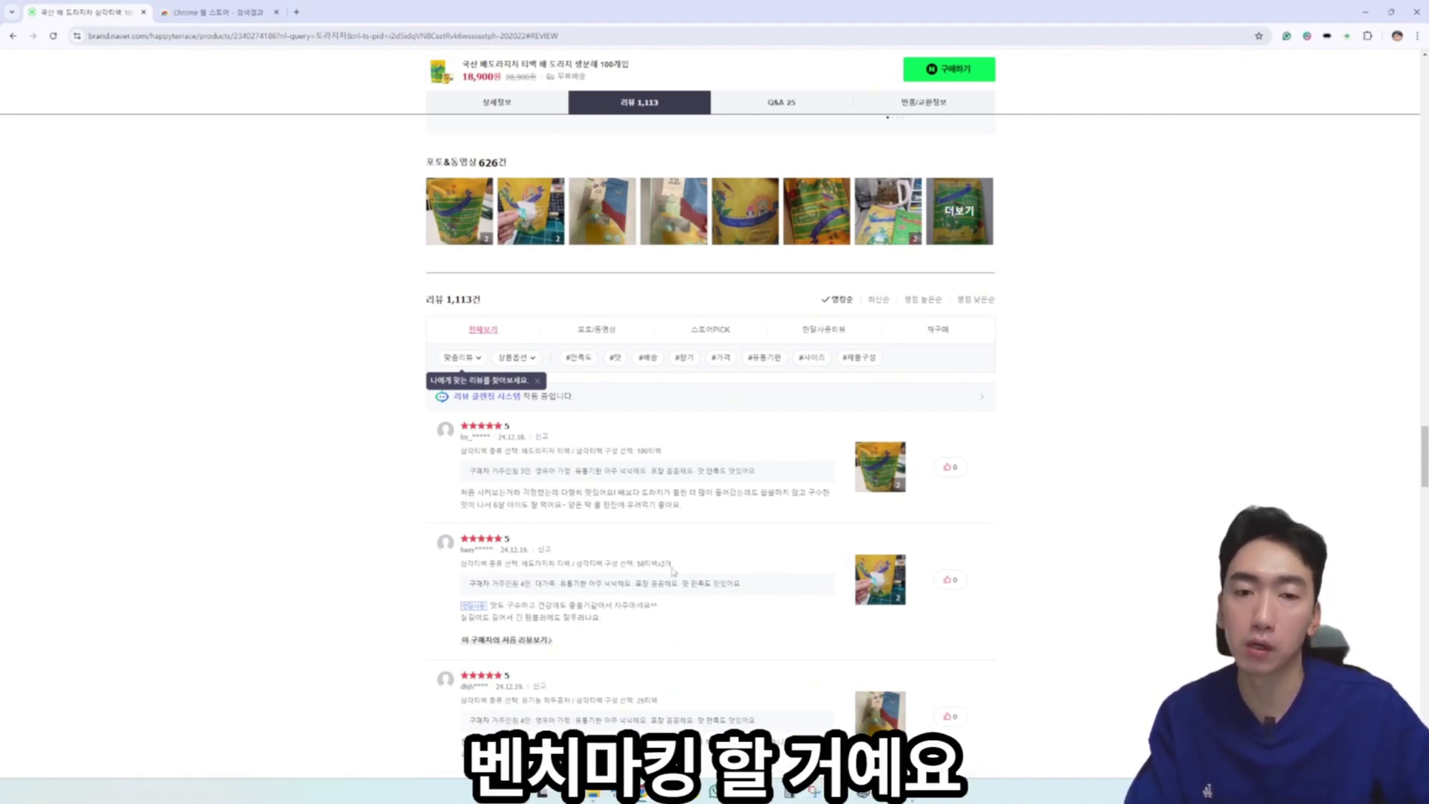
Run the 리뷰분석 function of the SMART DATA extension on the product page and download the review list
{"action": "left_click", "coordinate": [1368, 36]}
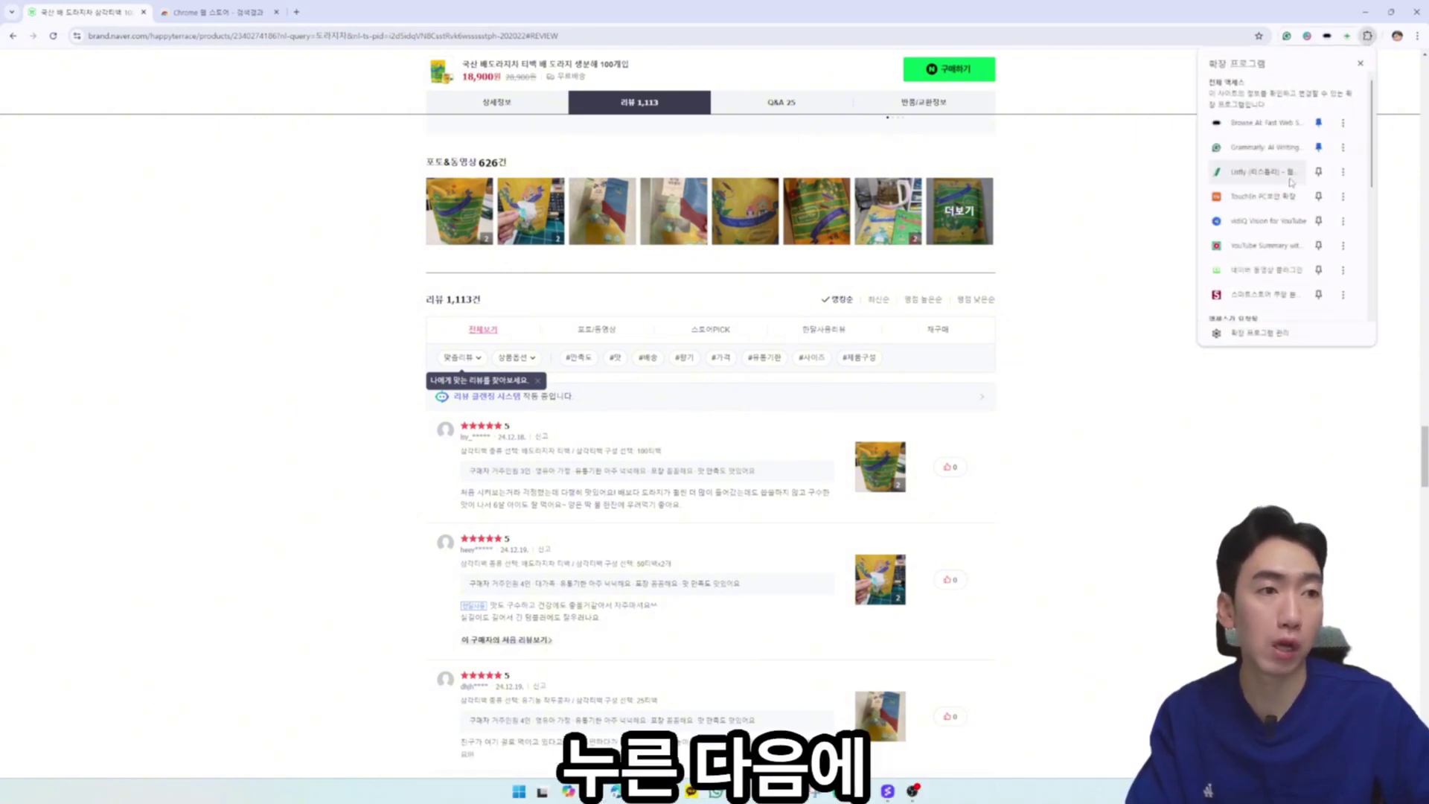
{"action": "scroll", "coordinate": [1291, 182], "scroll_direction": "down", "scroll_amount": 3}
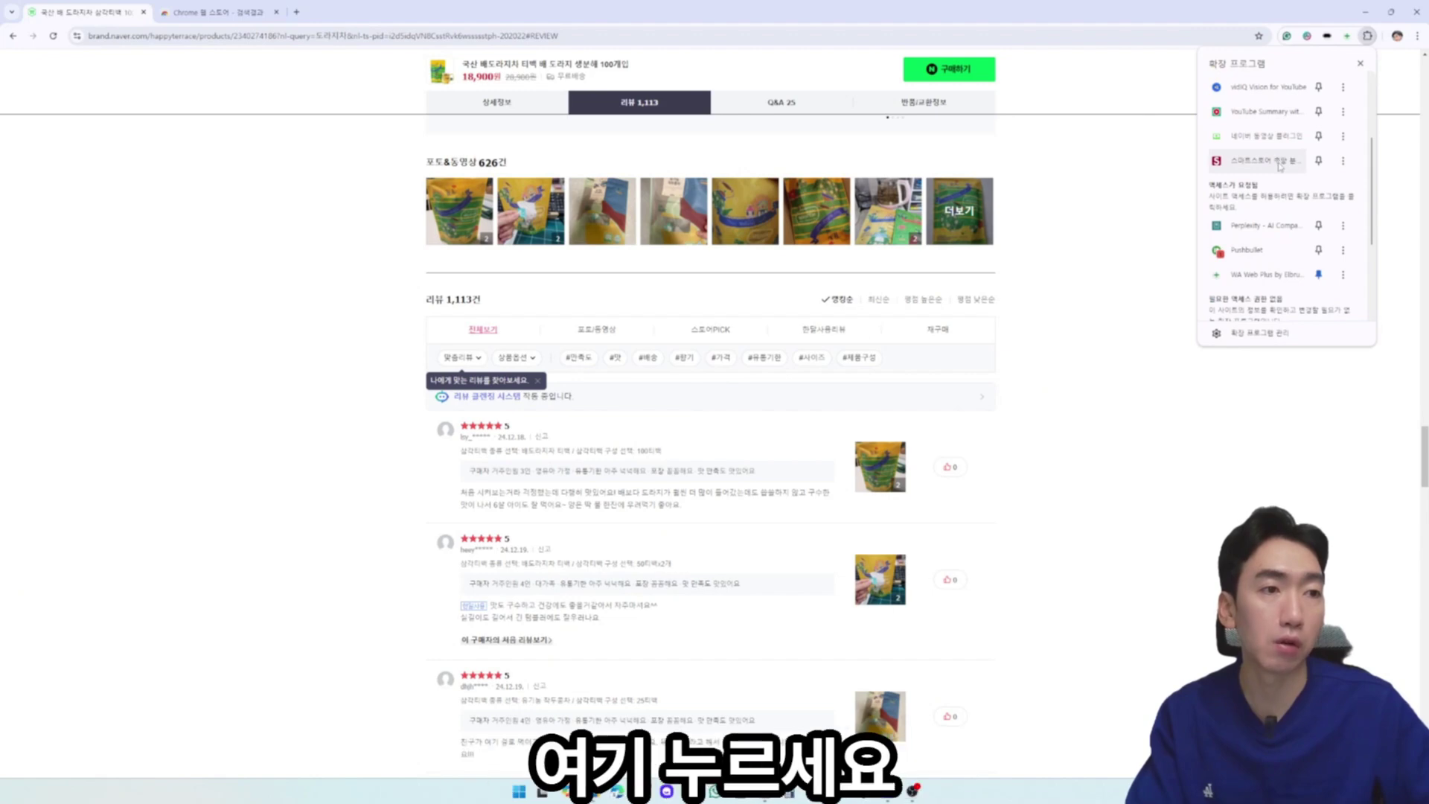
{"action": "left_click", "coordinate": [1265, 161]}
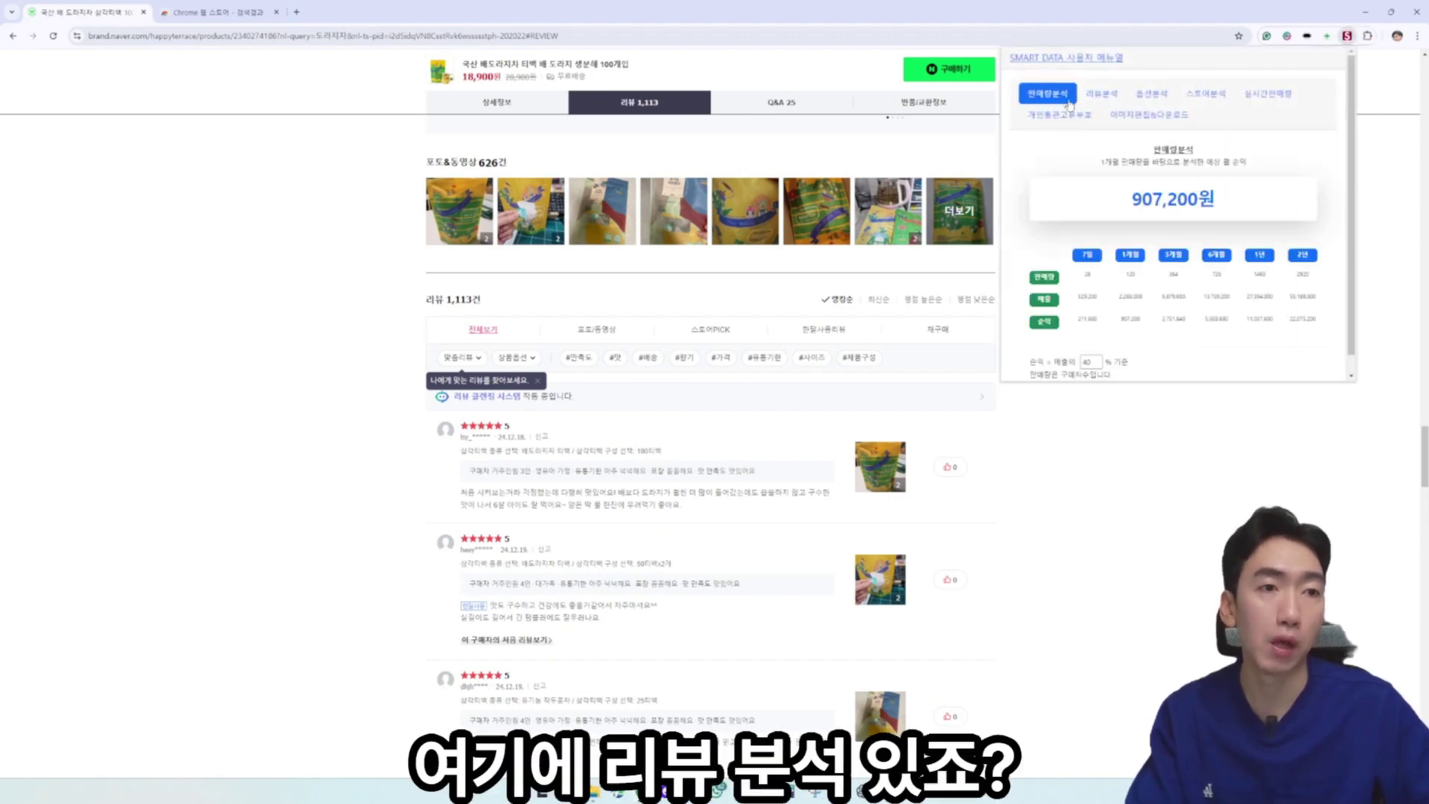
{"action": "left_click", "coordinate": [1101, 95]}
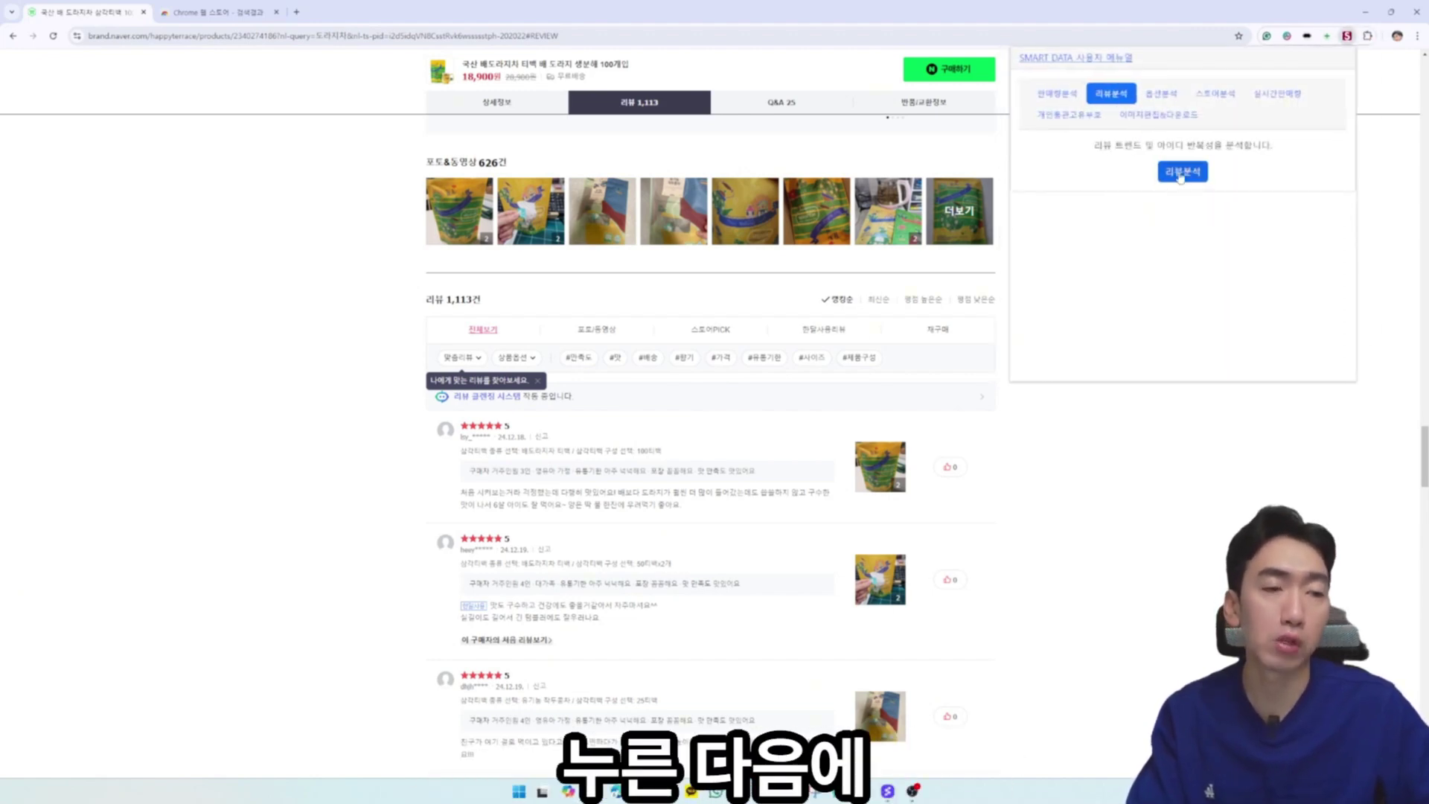
{"action": "left_click", "coordinate": [1181, 174]}
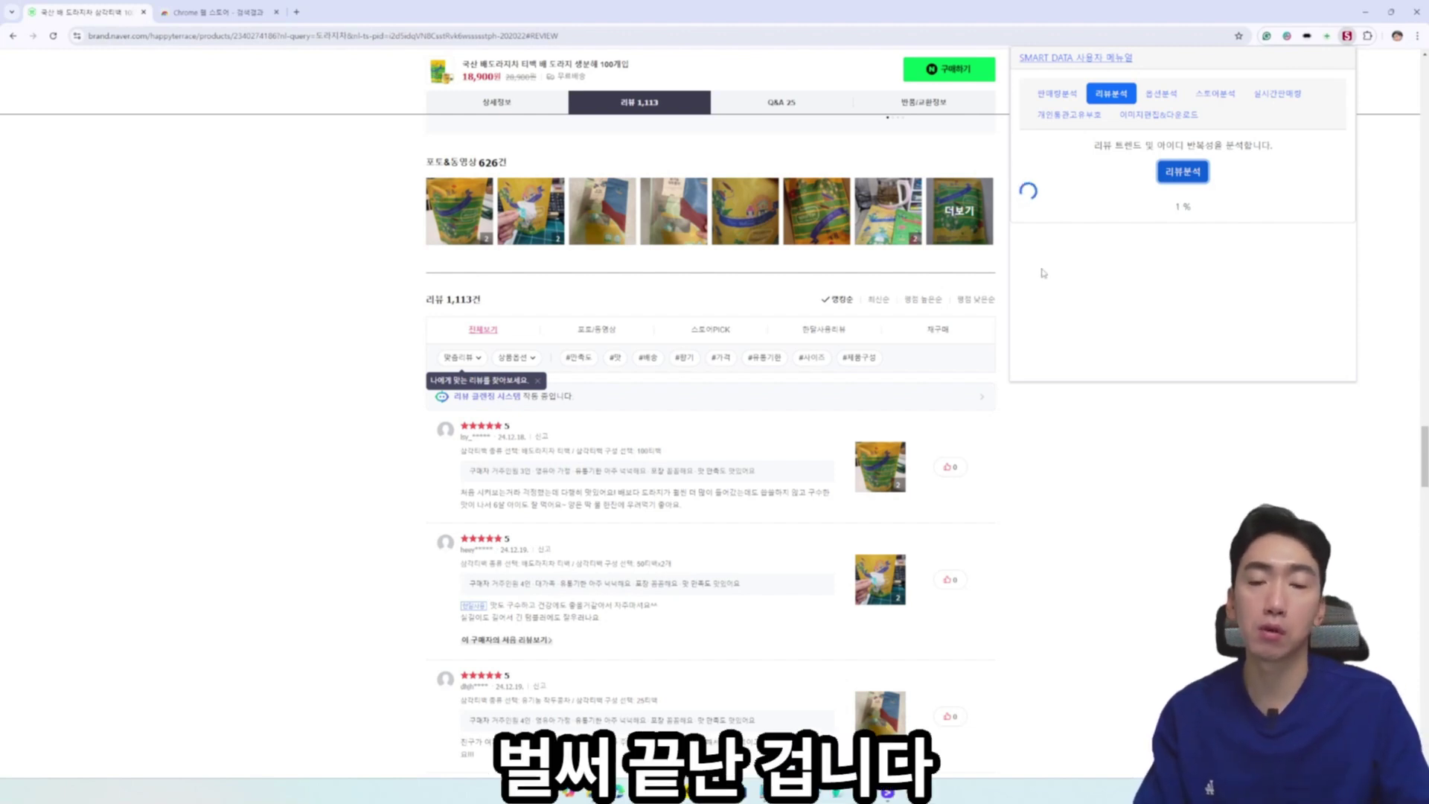
{"action": "left_click", "coordinate": [1183, 300]}
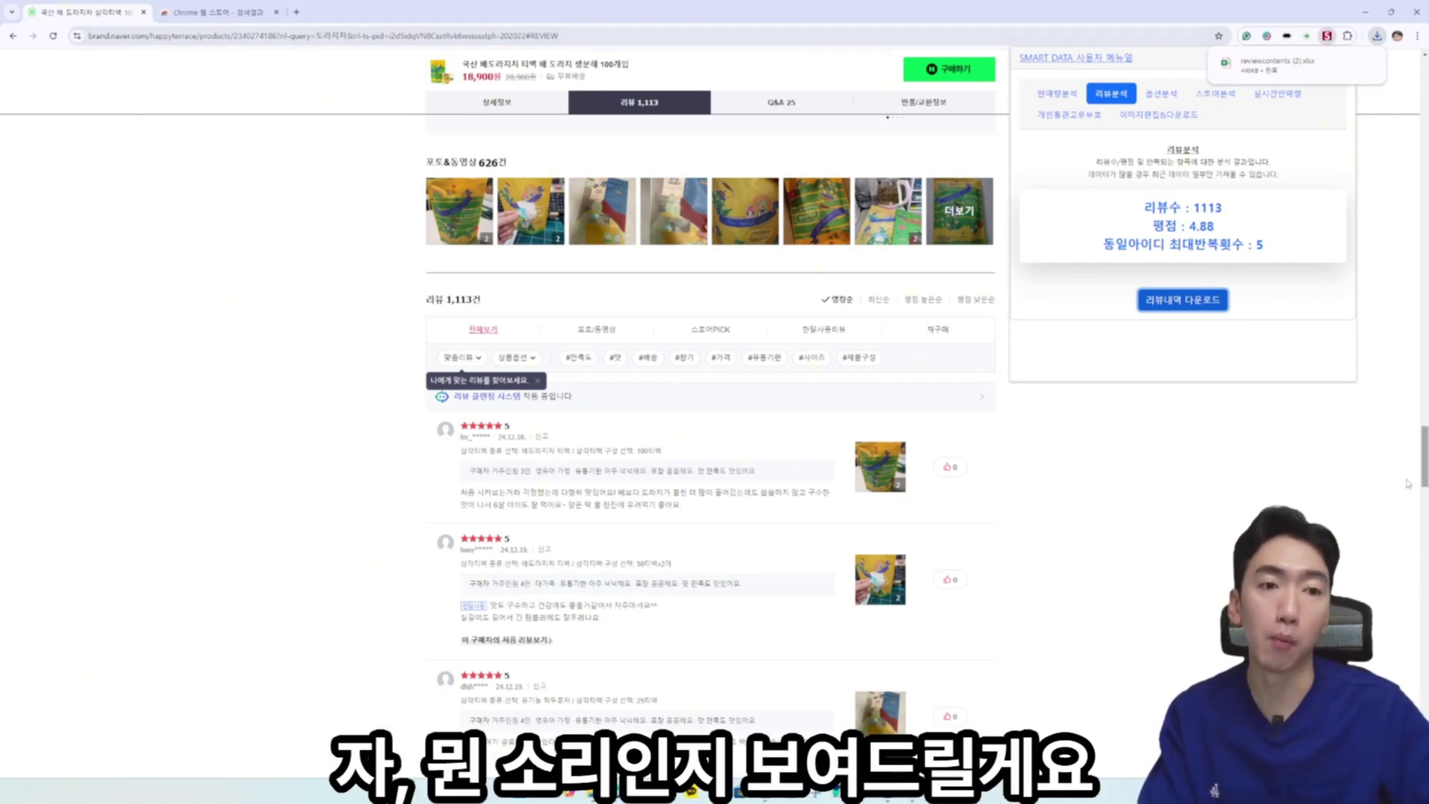
Switch to the 테스트 folder in Google Drive and try to upload the downloaded reviewcontents (2) Excel file
{"action": "key", "text": "alt+Tab"}
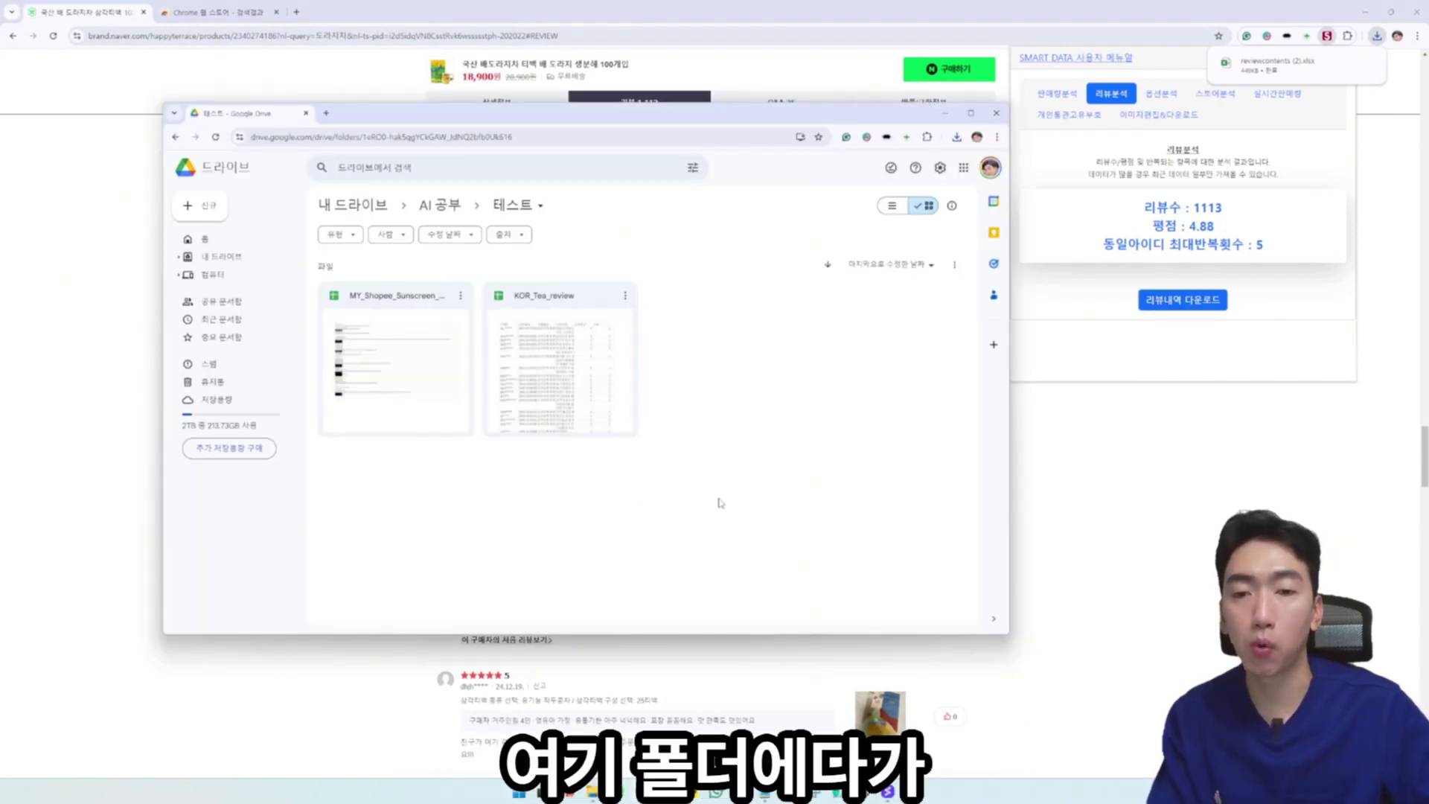
{"action": "mouse_move", "coordinate": [1339, 69]}
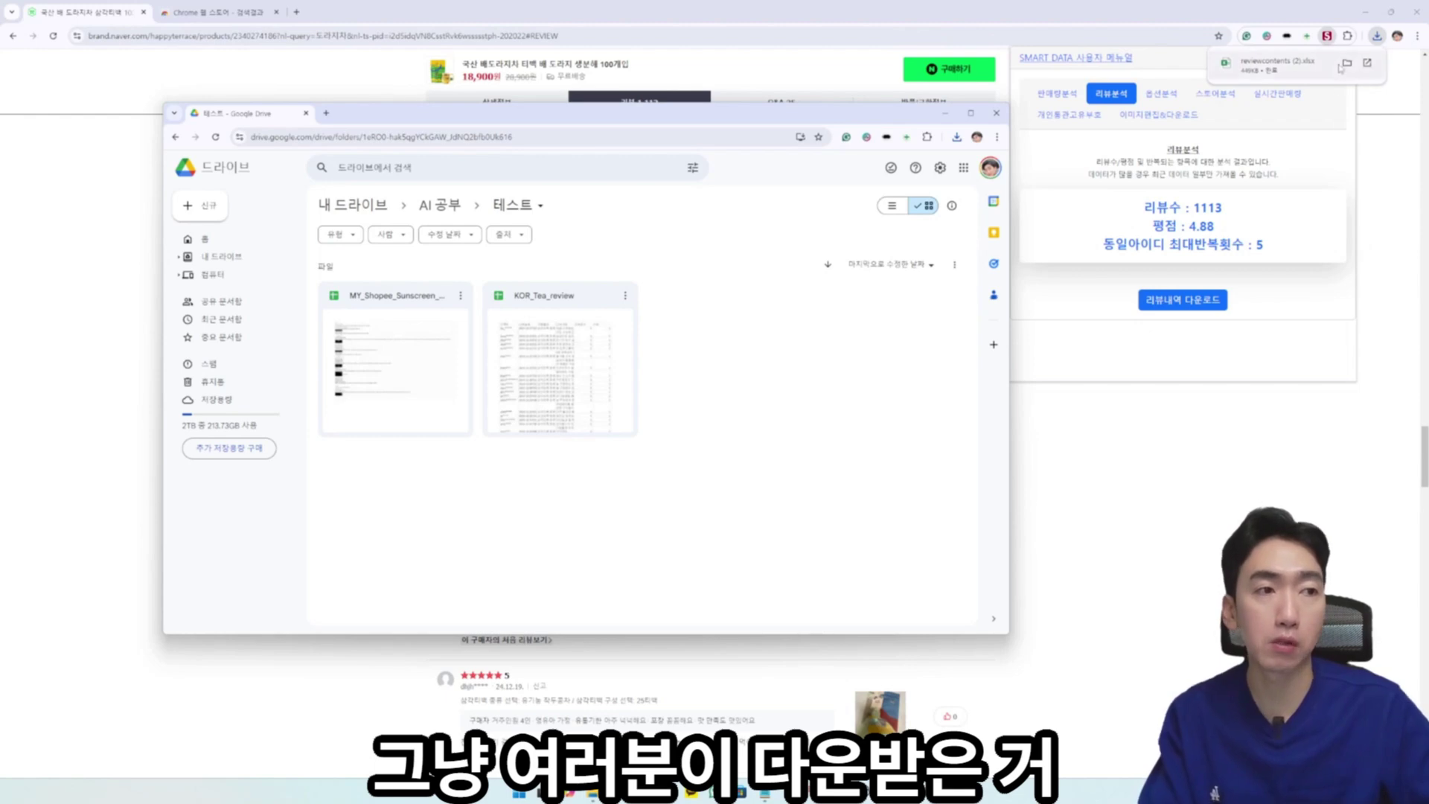
{"action": "left_click_drag", "start_coordinate": [1280, 65], "coordinate": [644, 470]}
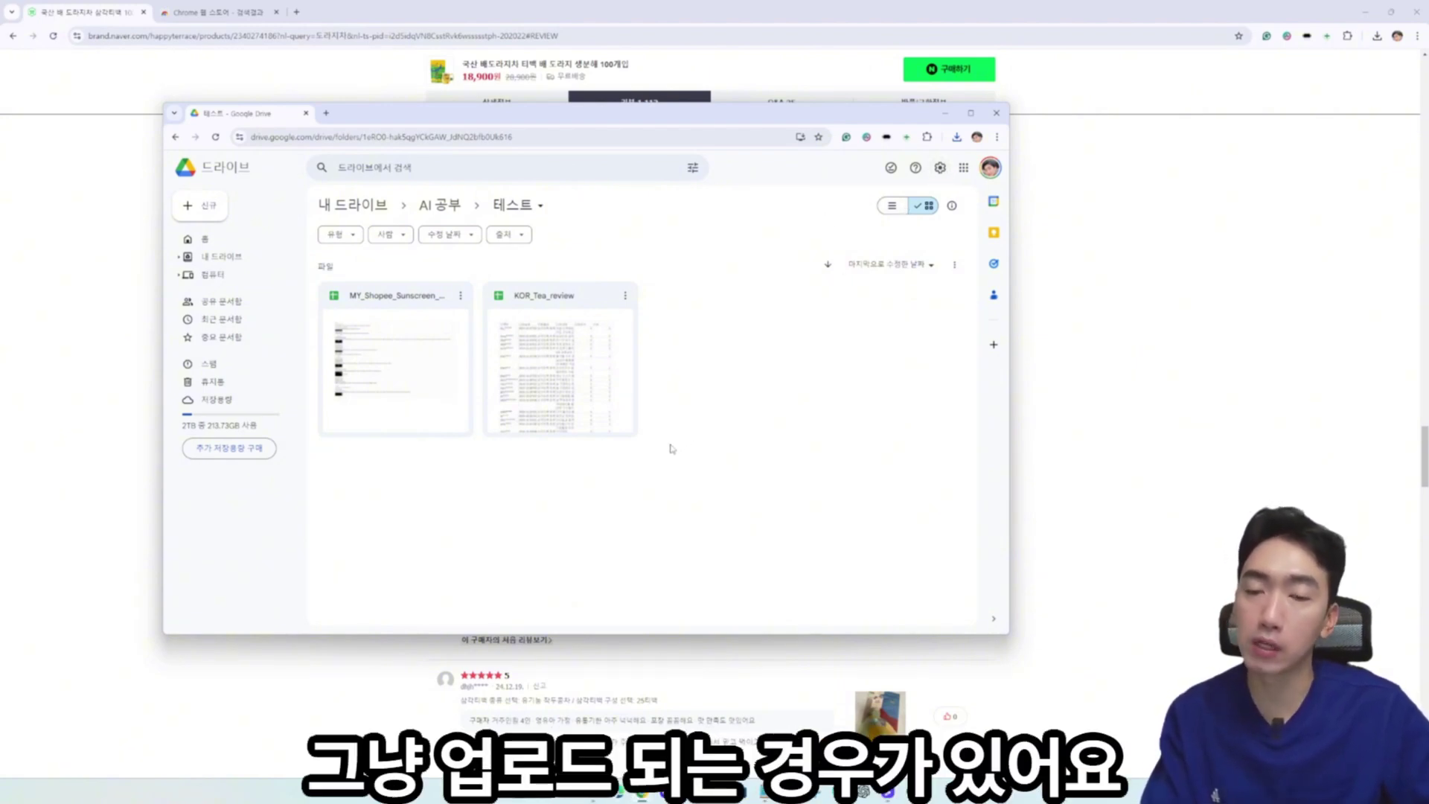
Check the upload conversion option for Google Docs editor format in the Drive settings and return to the 테스트 folder
{"action": "left_click", "coordinate": [940, 168]}
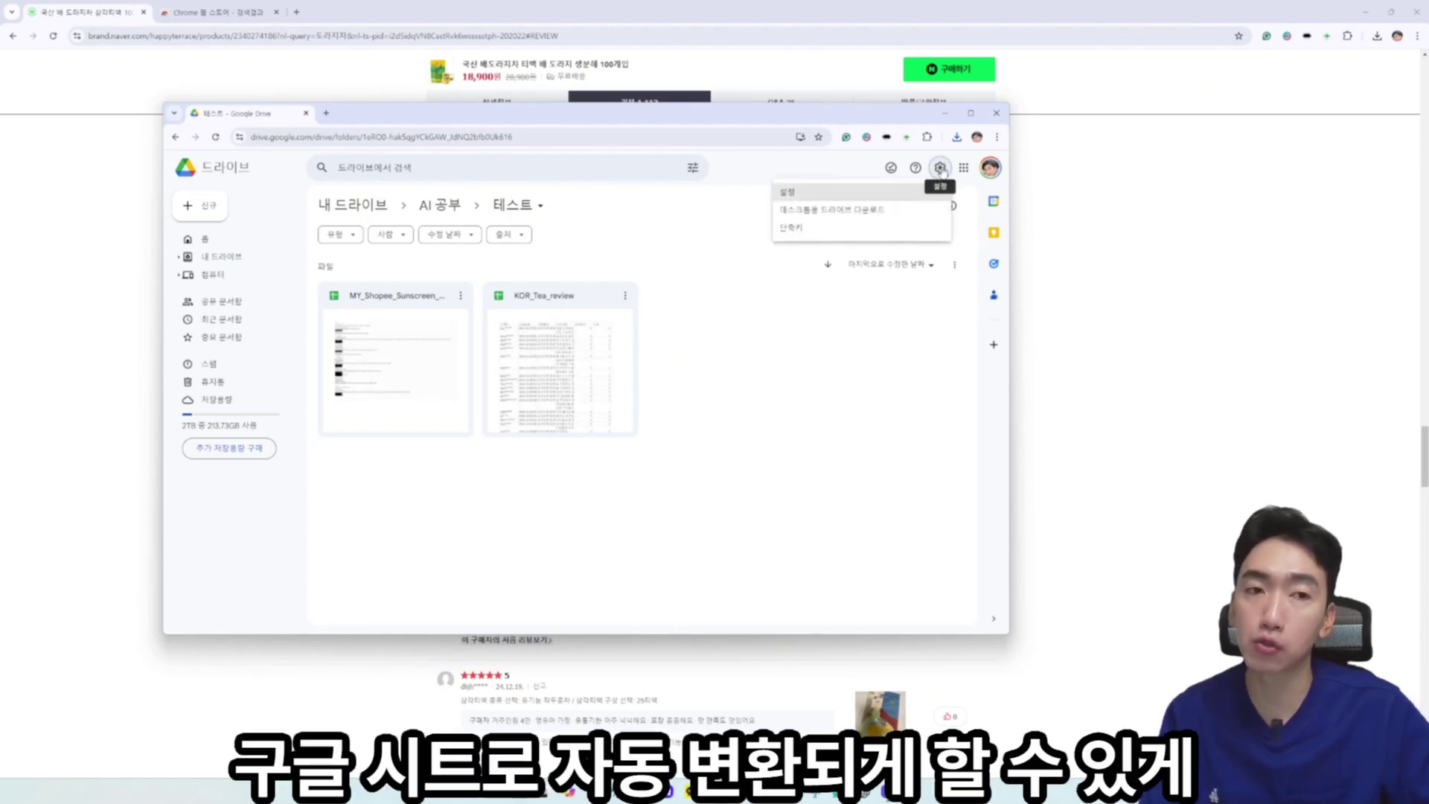
{"action": "left_click", "coordinate": [902, 192]}
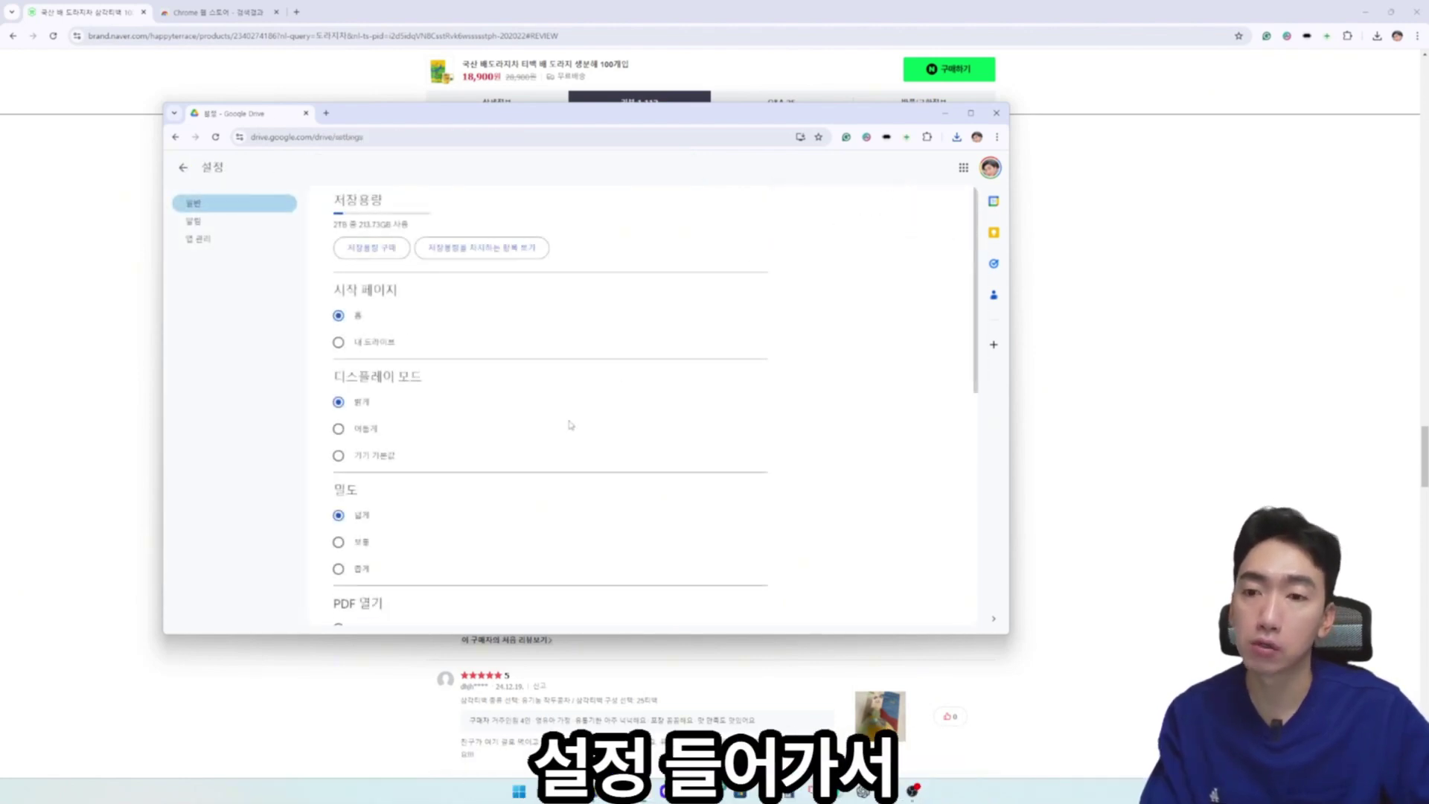
{"action": "scroll", "coordinate": [555, 426], "scroll_direction": "down", "scroll_amount": 5}
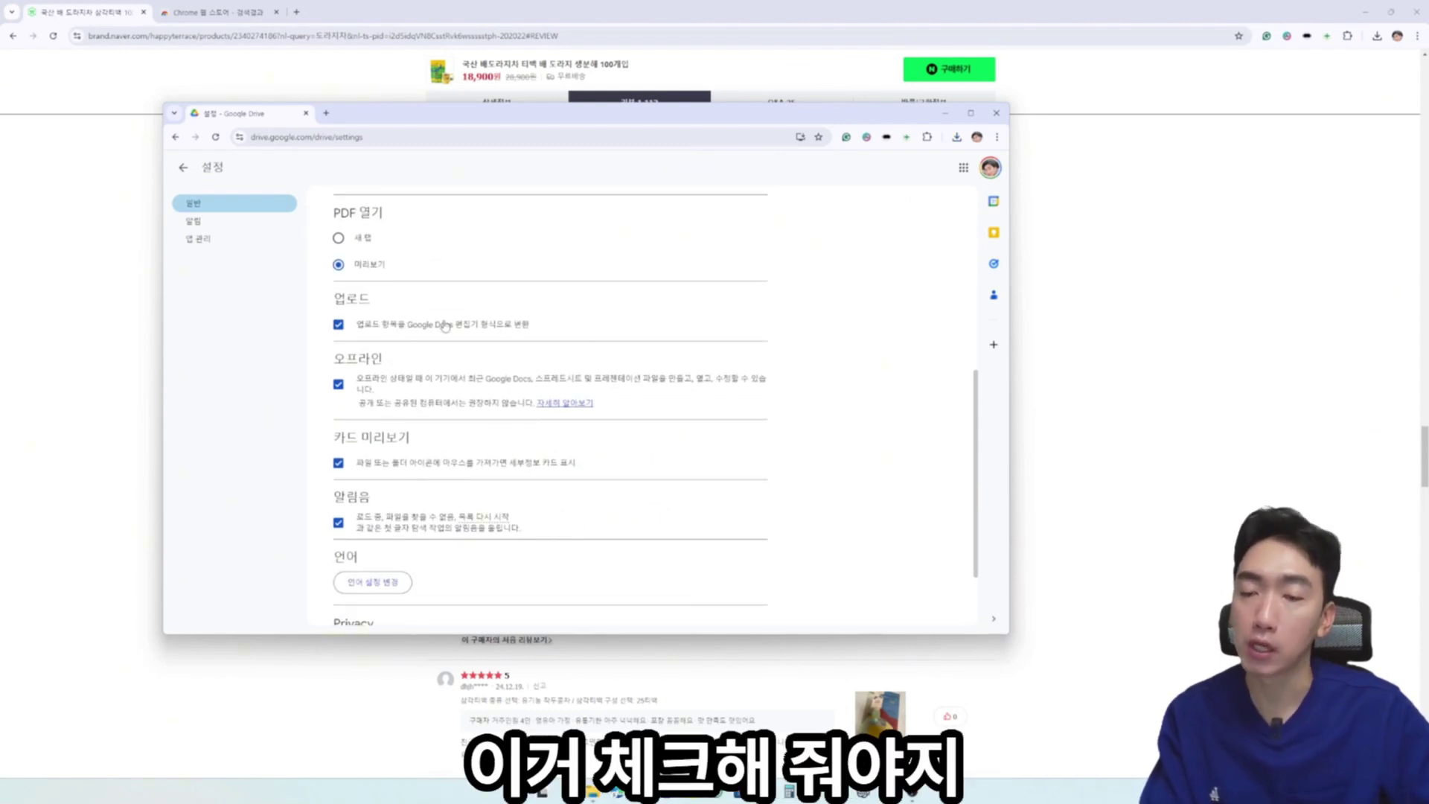
{"action": "left_click", "coordinate": [183, 168]}
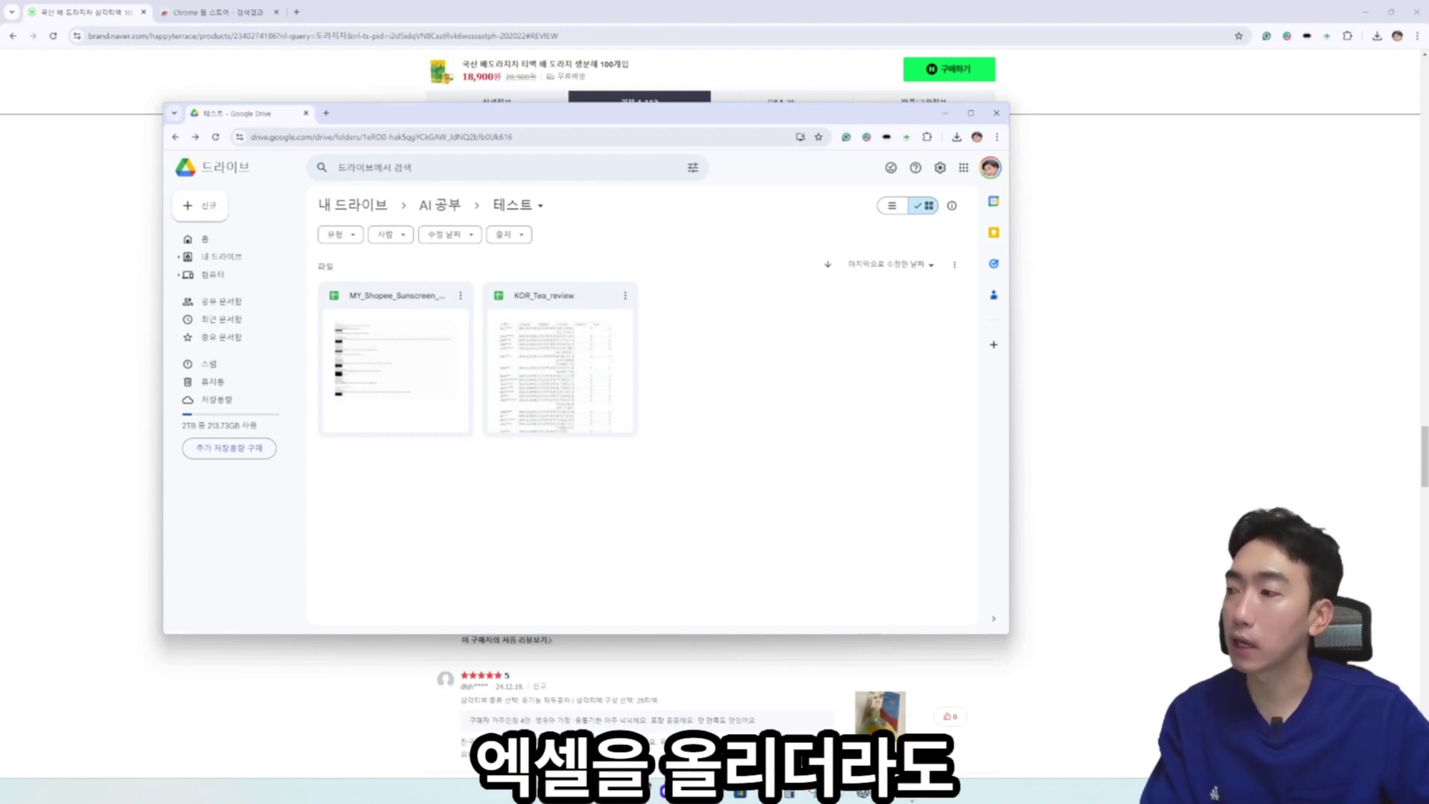
{"action": "left_click_drag", "start_coordinate": [588, 618], "coordinate": [588, 588]}
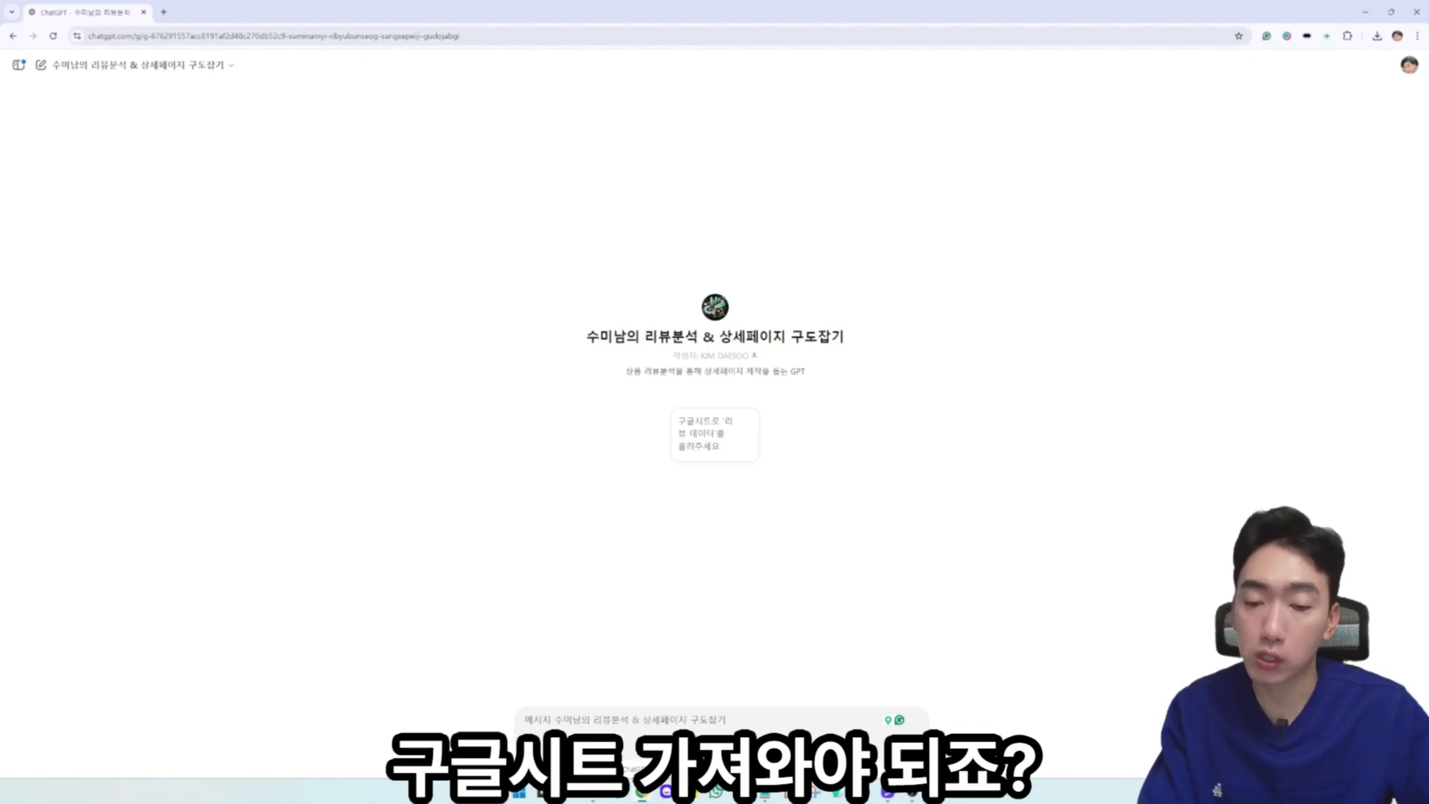
Attach the KOR_Tea_review sheet from Google Drive to the review analysis GPT chat in ChatGPT
{"action": "left_click", "coordinate": [528, 743]}
{"action": "left_click", "coordinate": [560, 700]}
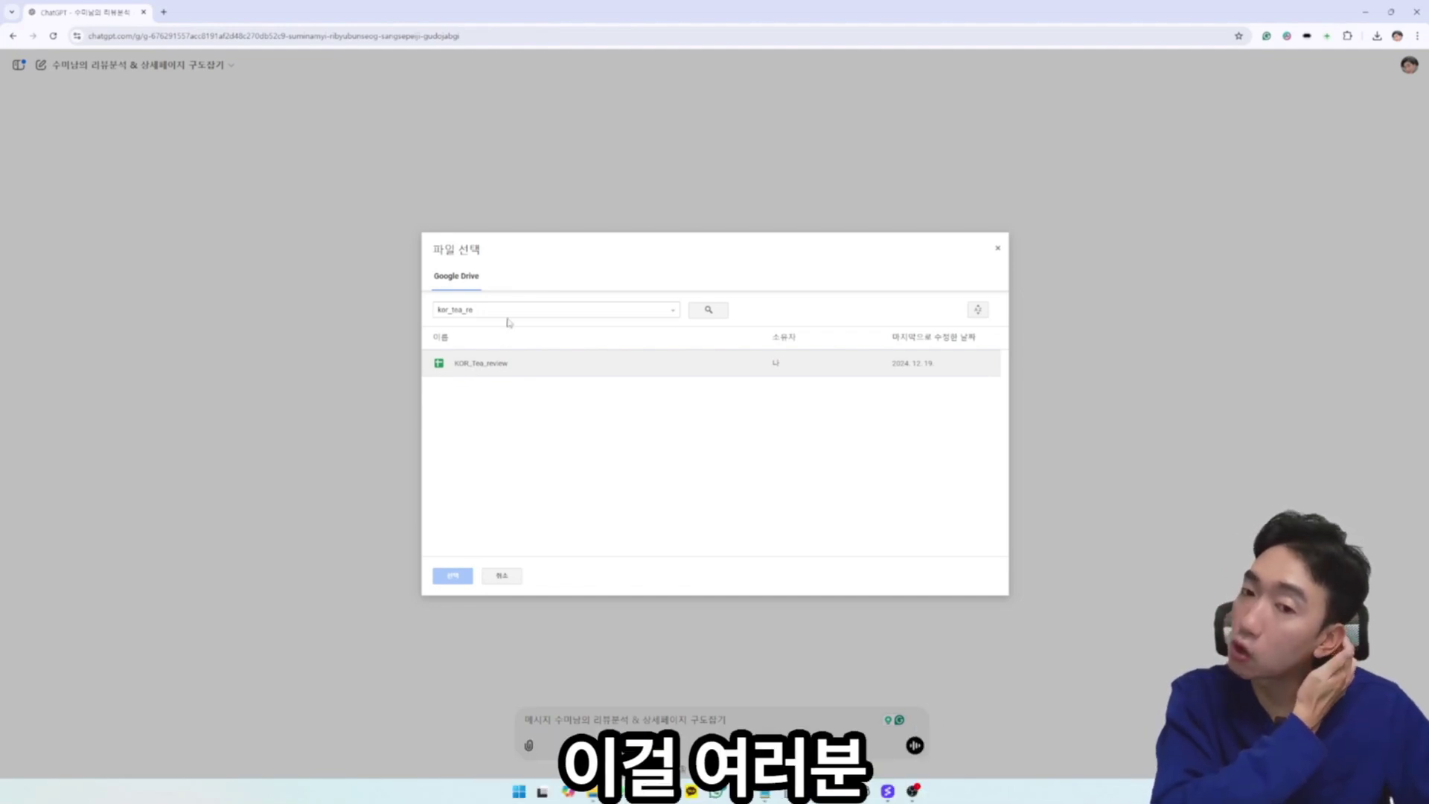
{"action": "double_click", "coordinate": [505, 365]}
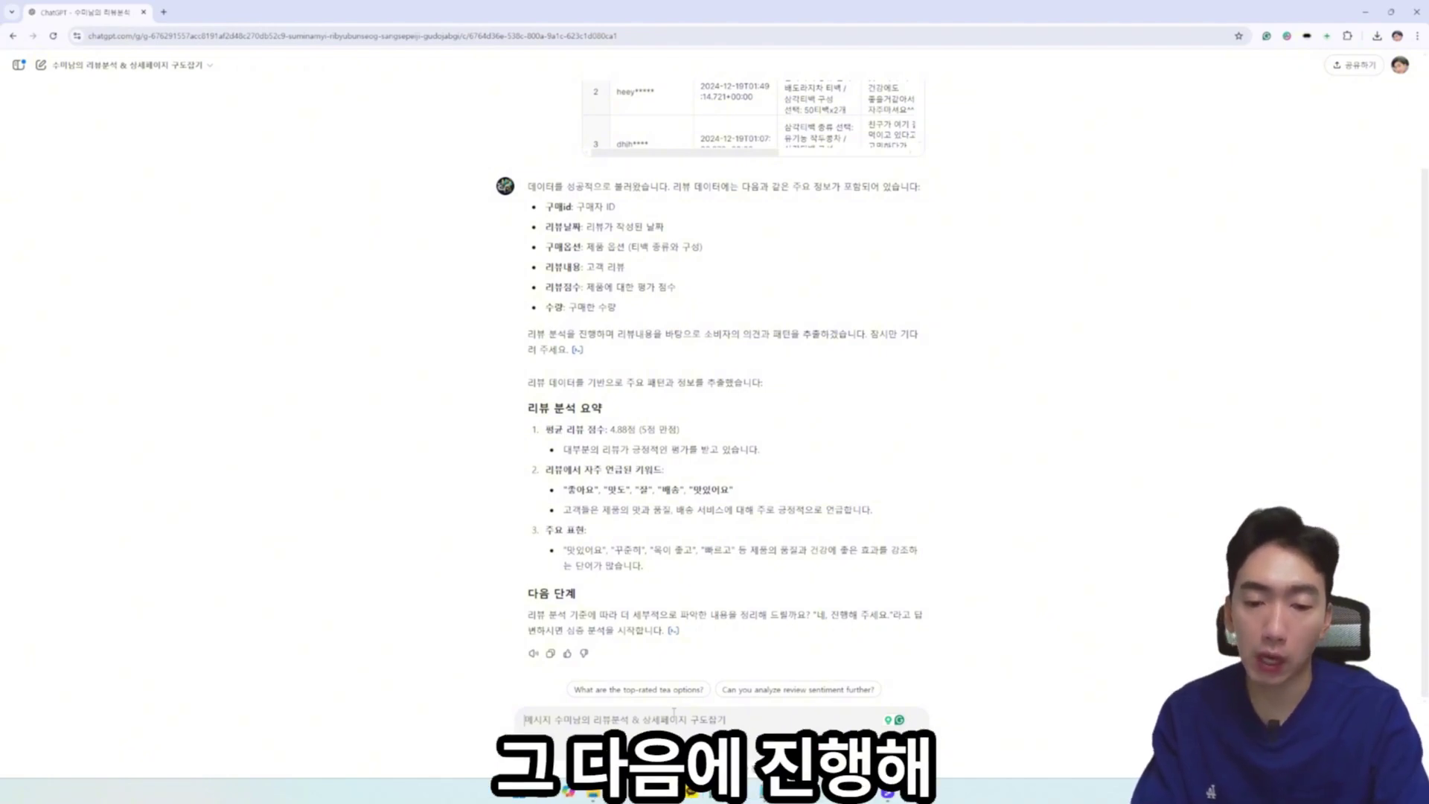
Reply 진행해줘 to start the in-depth review analysis, and accept the detail page layout guidance with 그래 좋아
{"action": "type", "text": "진행ㅎ"}
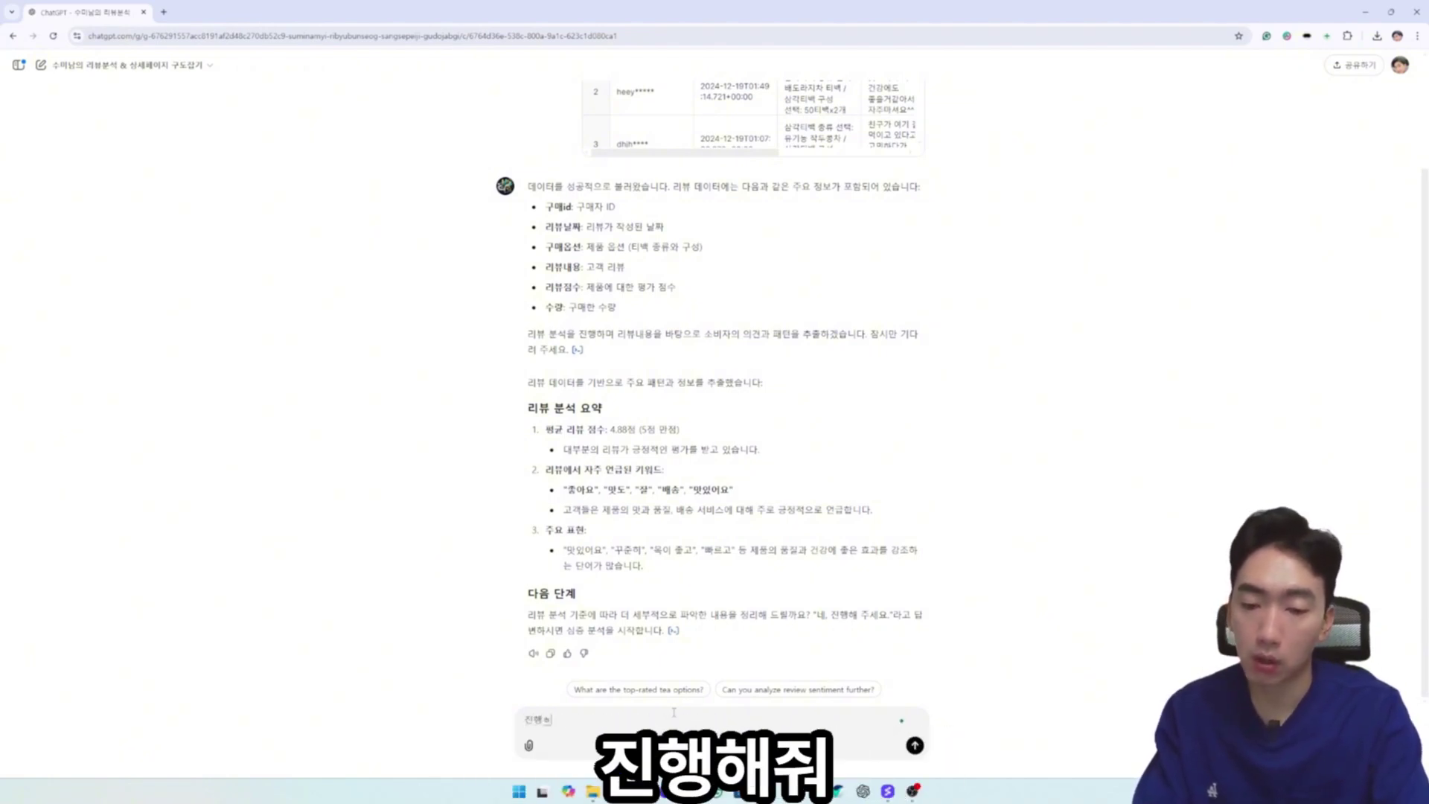
{"action": "type", "text": "줘"}
{"action": "key", "text": "Return"}
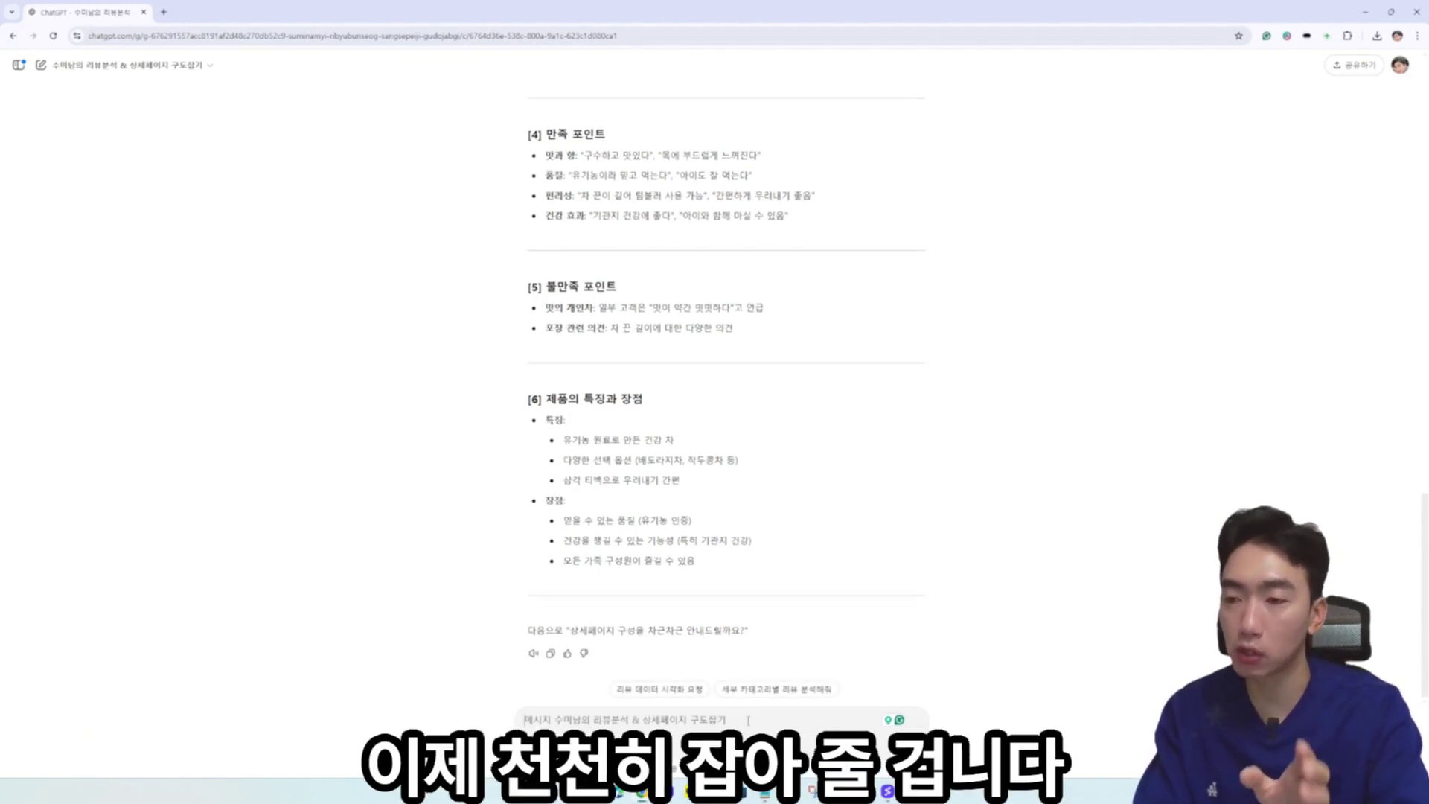
{"action": "type", "text": "그래 좋아"}
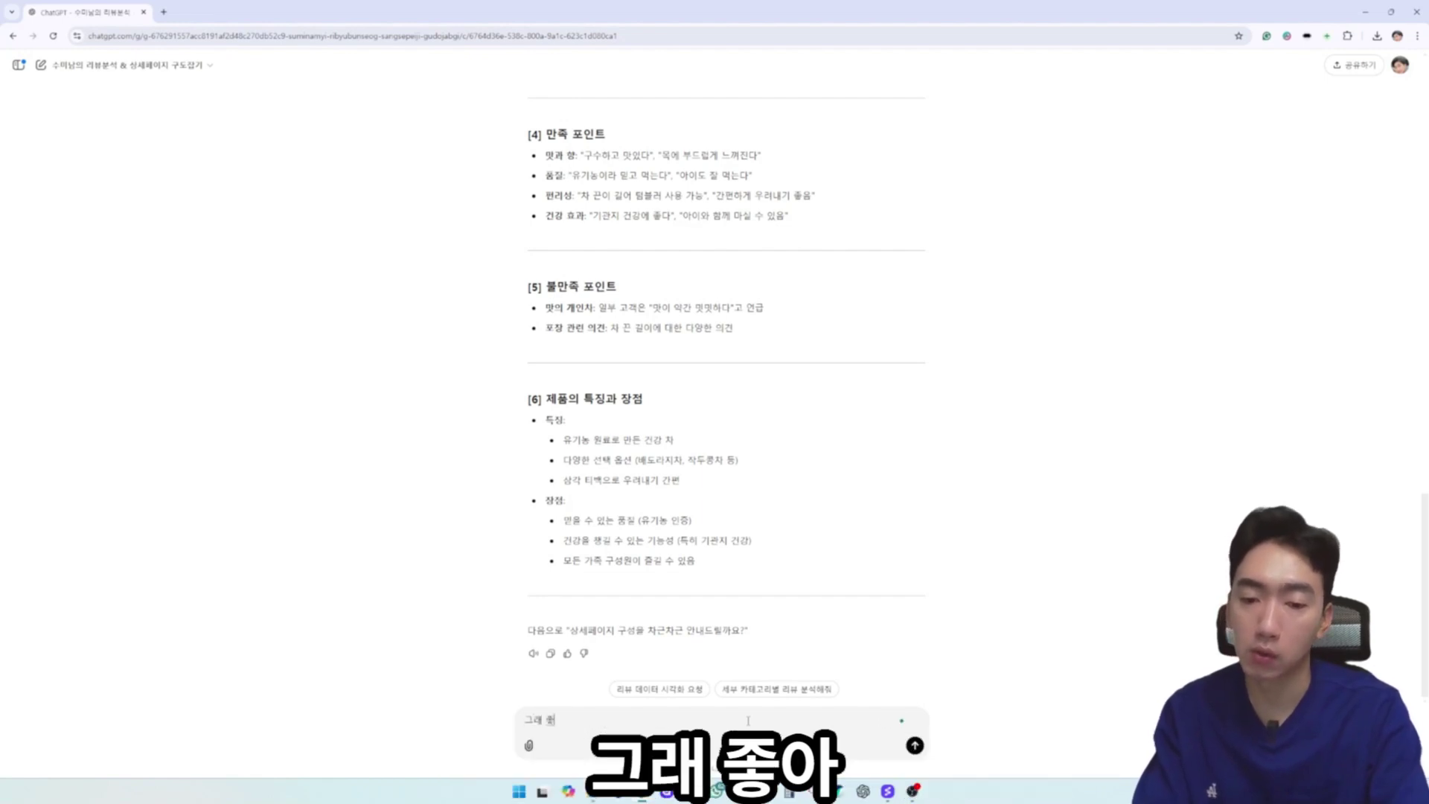
{"action": "key", "text": "Return"}
Choose headline 1 and request the next stage by replying 1번이 좋아. 좋아 다음
{"action": "type", "text": "1"}
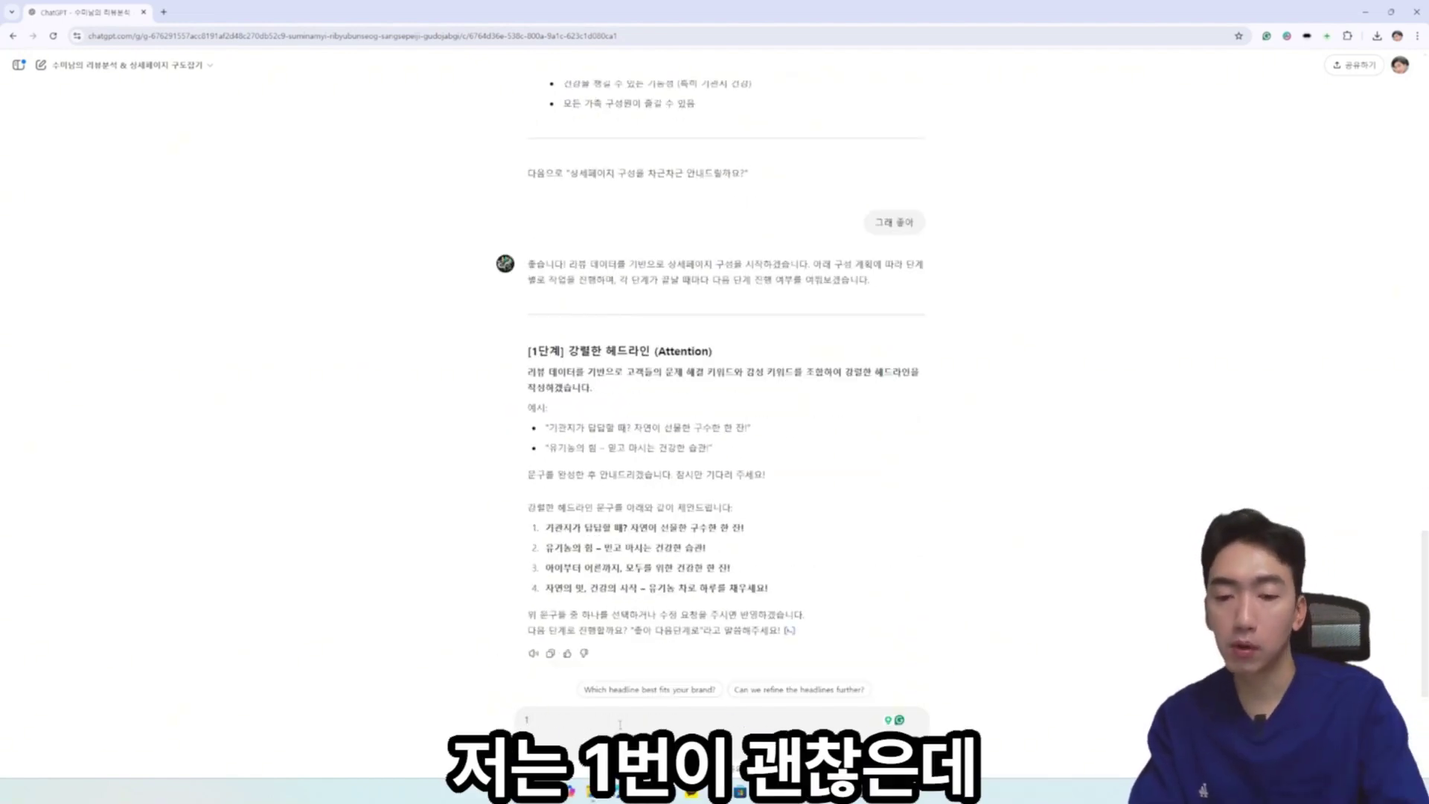
{"action": "type", "text": "번"}
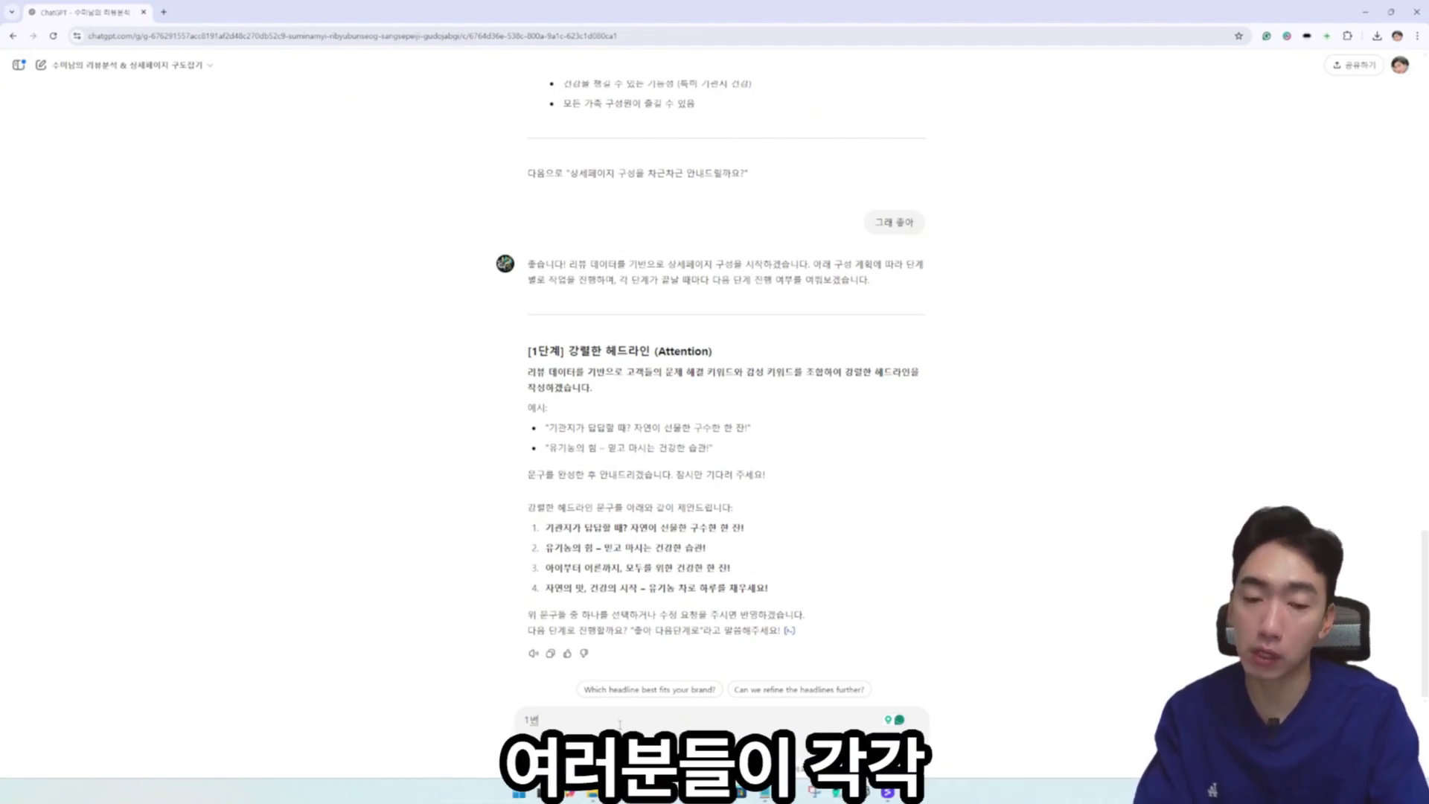
{"action": "type", "text": "이 좋아."}
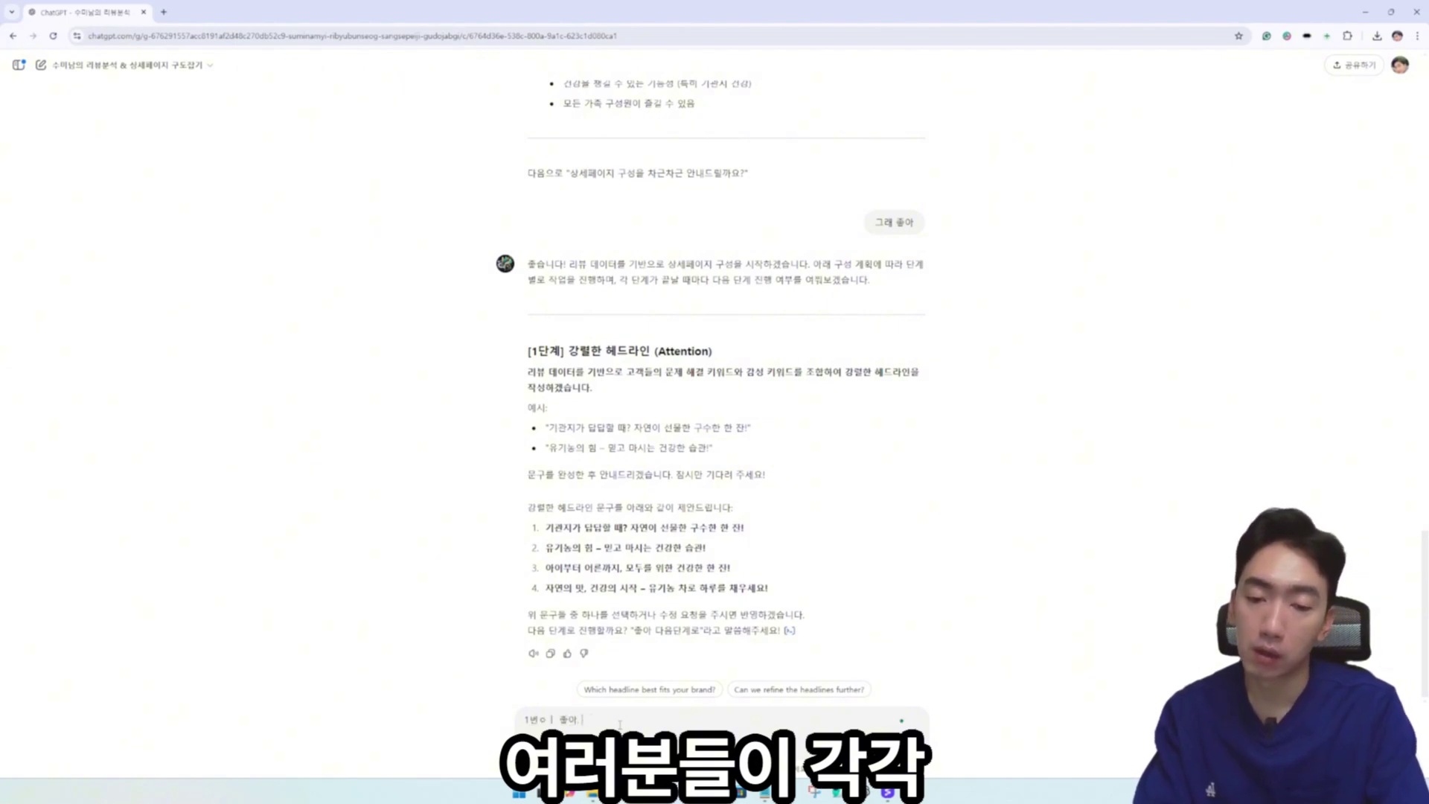
{"action": "type", "text": " 좋아 다음"}
{"action": "key", "text": "Return"}
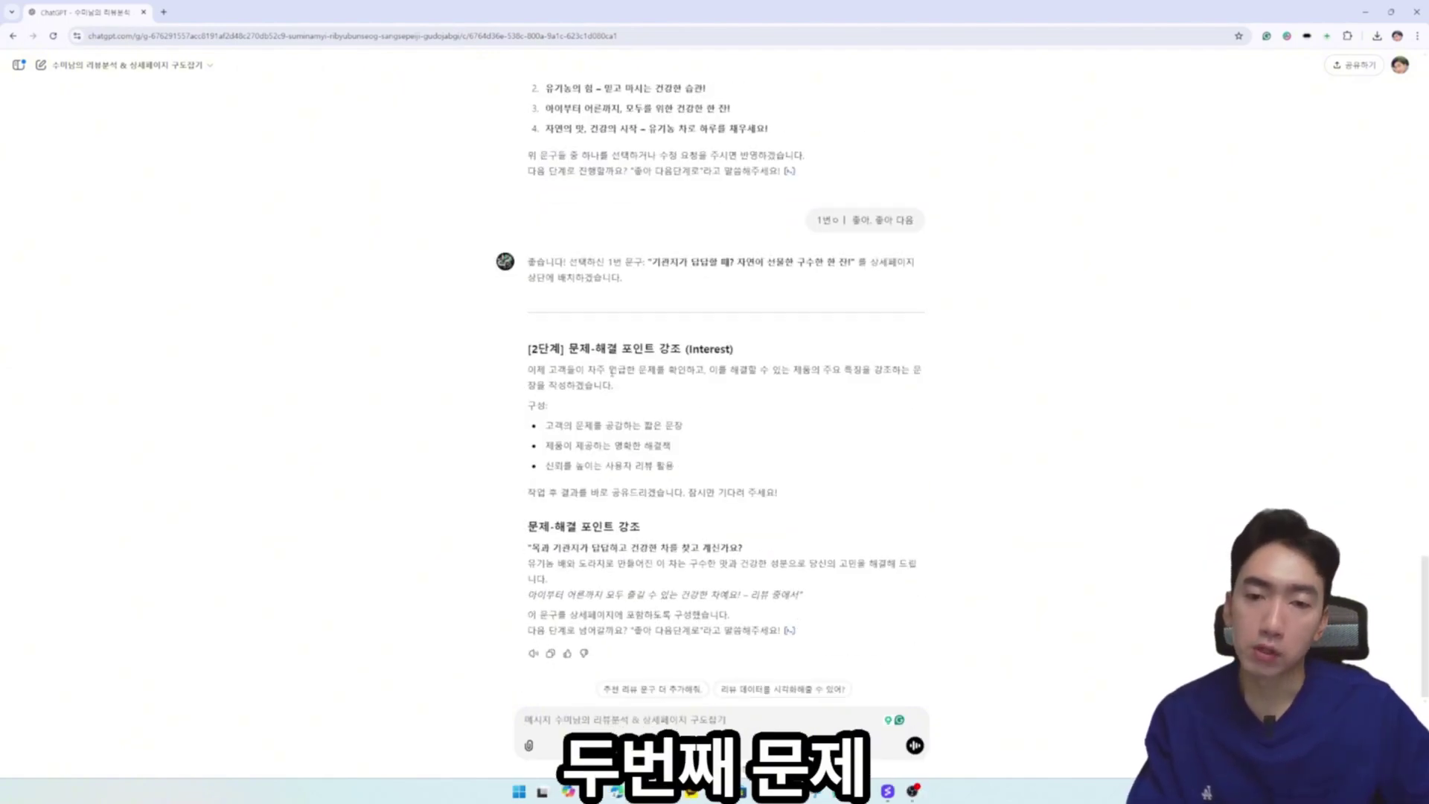
Examine the stage 2 problem-solution text, highlighting the customers' frequently mentioned problems and the question about finding healthy tea
{"action": "left_click_drag", "start_coordinate": [584, 369], "coordinate": [685, 370]}
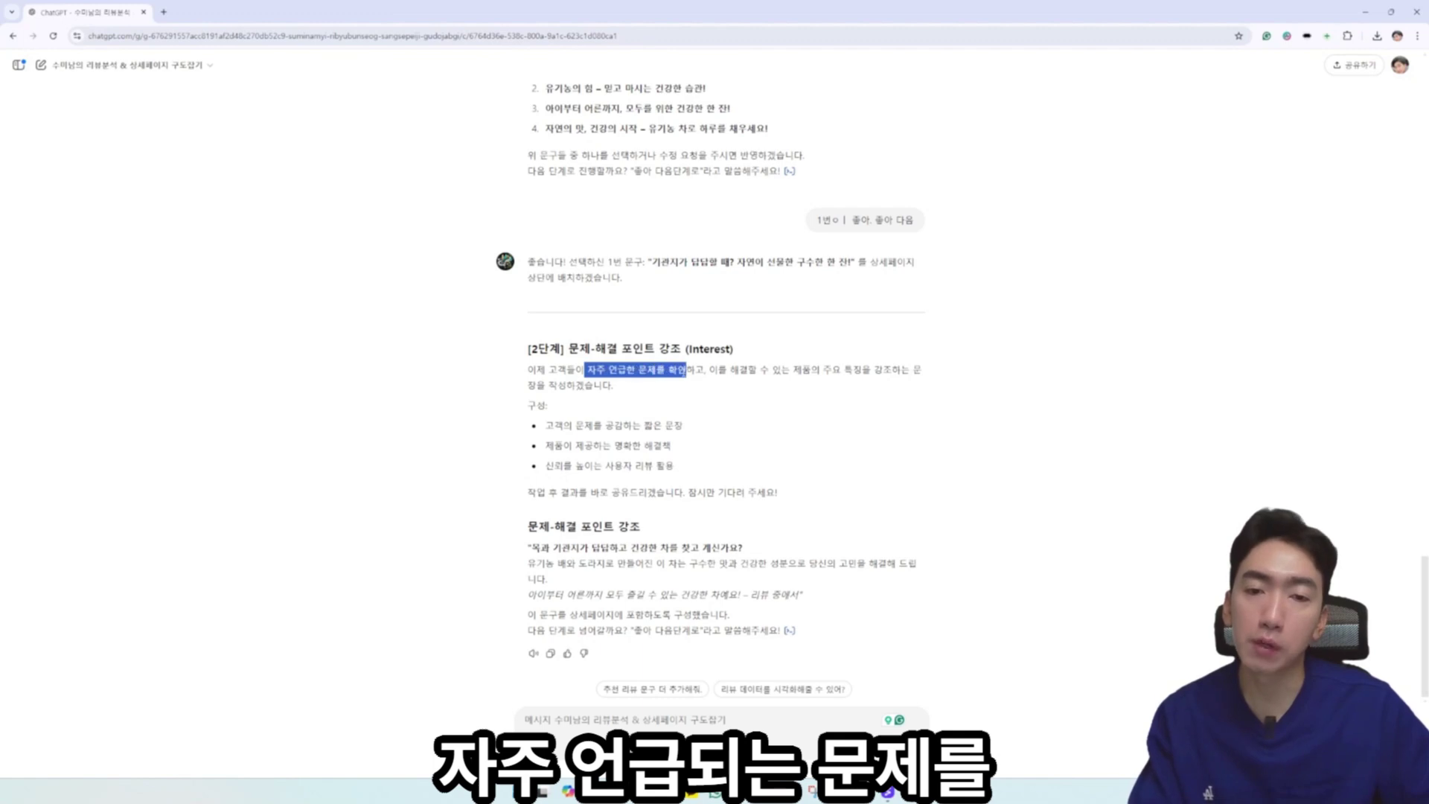
{"action": "left_click", "coordinate": [667, 406]}
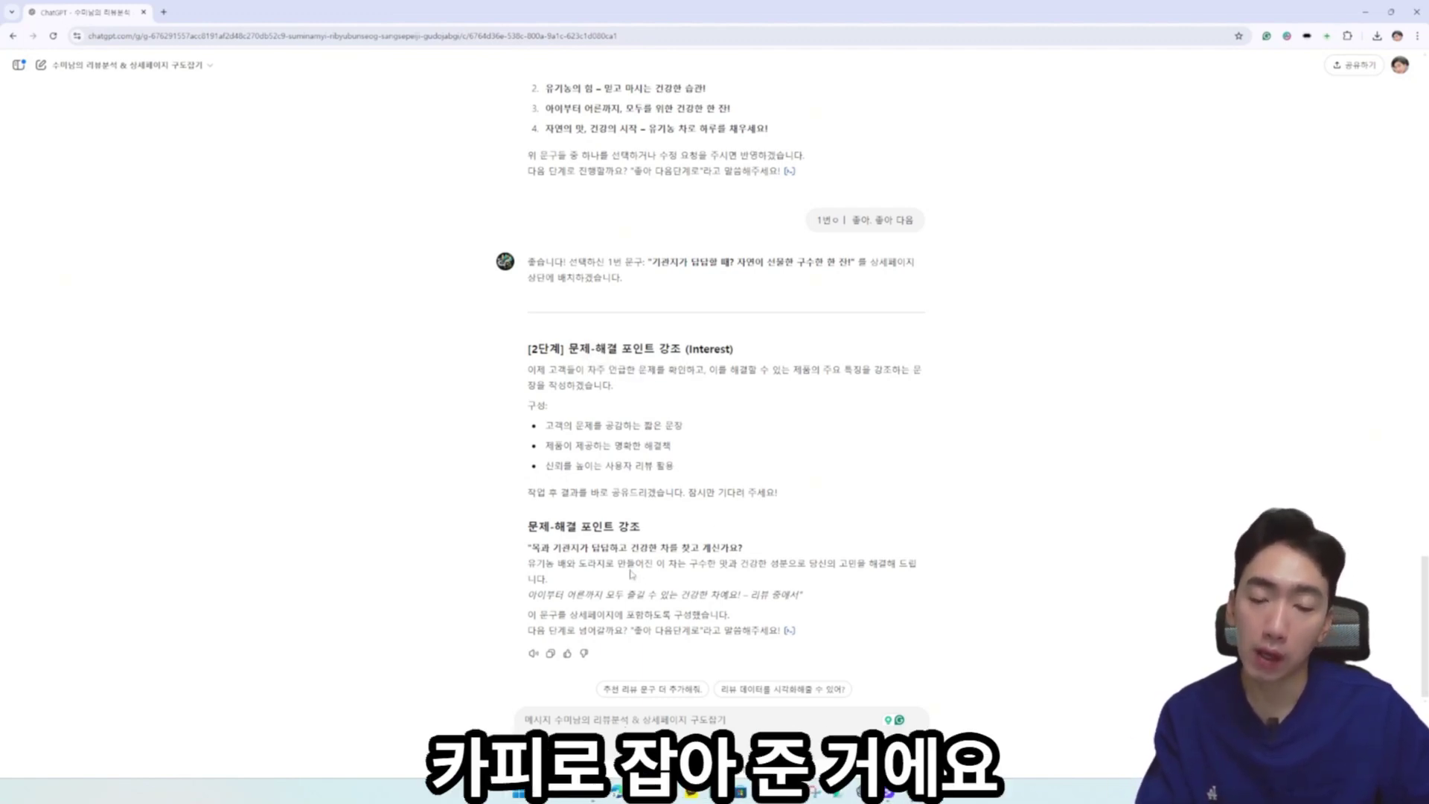
{"action": "left_click_drag", "start_coordinate": [531, 547], "coordinate": [644, 549]}
{"action": "left_click", "coordinate": [577, 562]}
{"action": "left_click", "coordinate": [554, 551]}
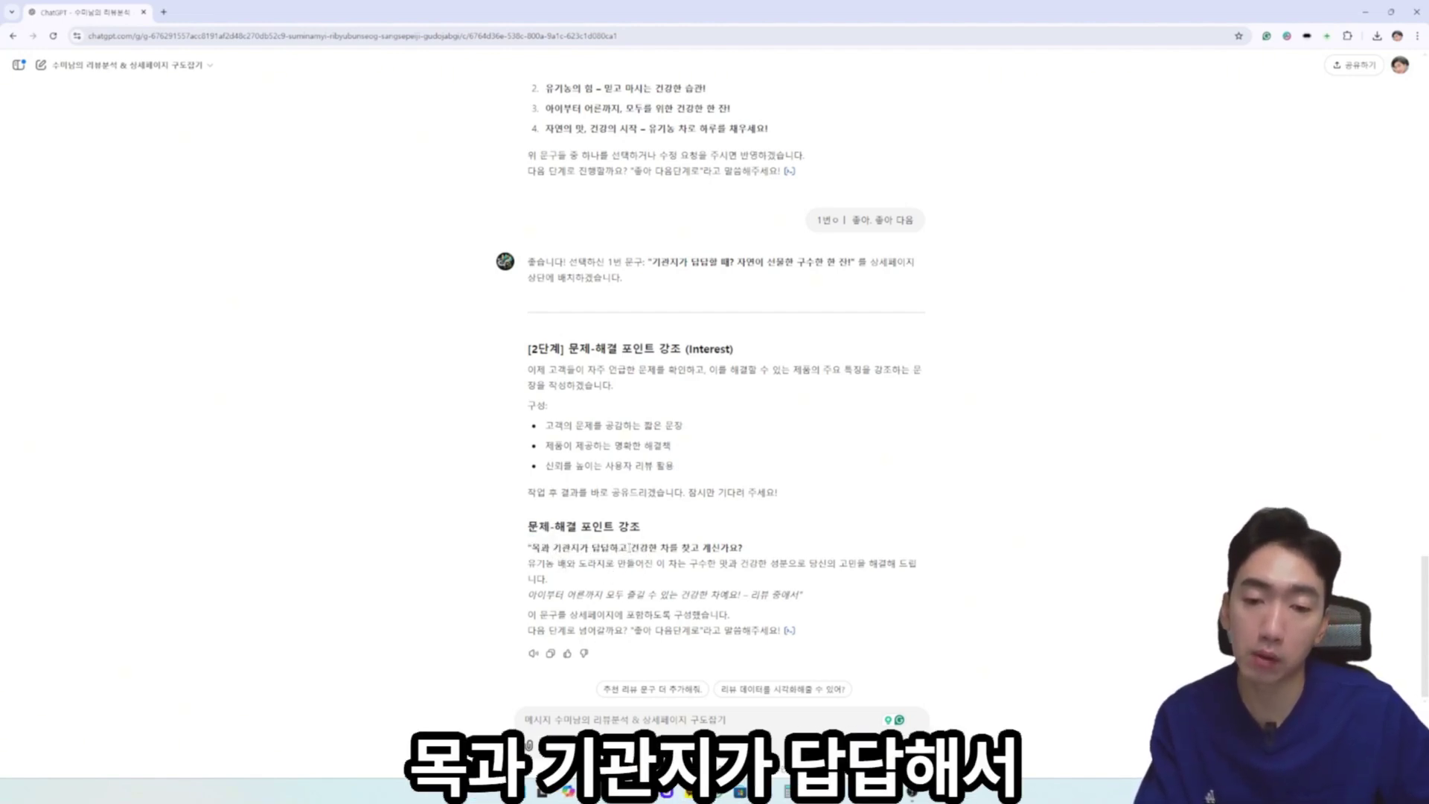
{"action": "left_click_drag", "start_coordinate": [634, 552], "coordinate": [744, 551]}
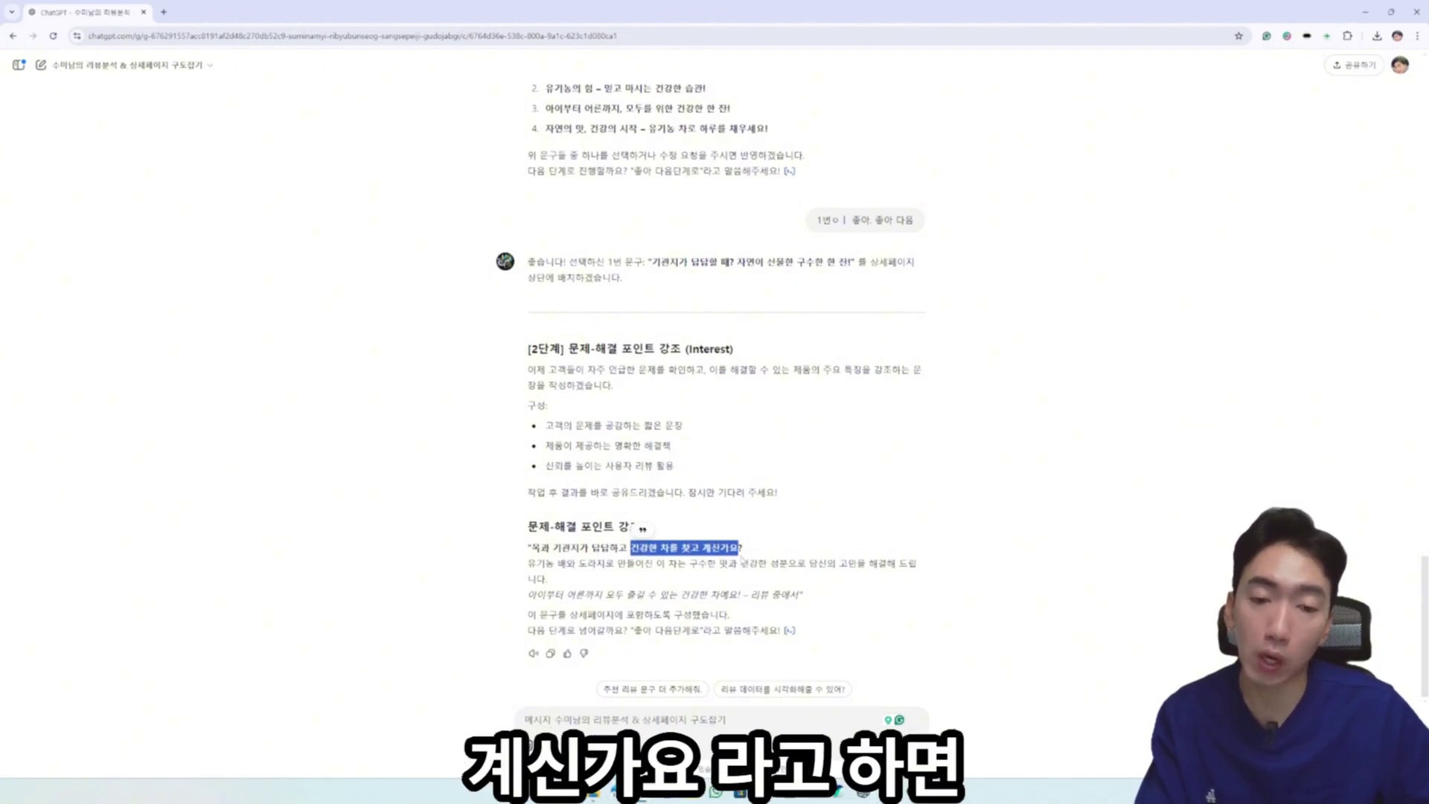
{"action": "left_click", "coordinate": [638, 527]}
Send the revised copy "목과 기관지가 답답해서, 건강한 차를 찾고 계신가요?" with 라고 쓸거야. 다음단계로가자
{"action": "left_click", "coordinate": [700, 719]}
{"action": "type", "text": "\"목과 기관지가 답답해서, 건강한 차를 찾고 계신가요?\" 라고 할거야. ㅈ"}
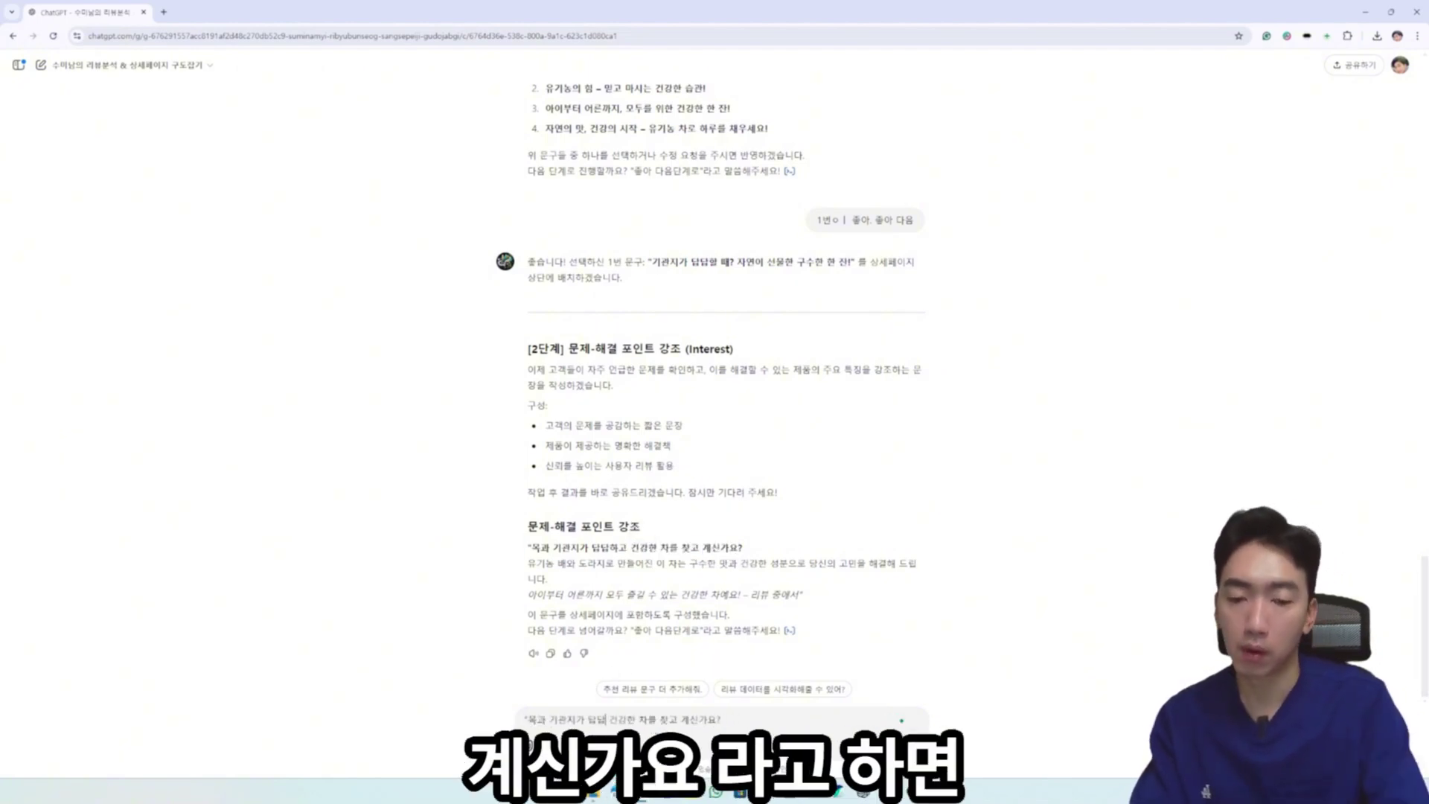
{"action": "type", "text": "다음단계로가자"}
{"action": "key", "text": "Return"}
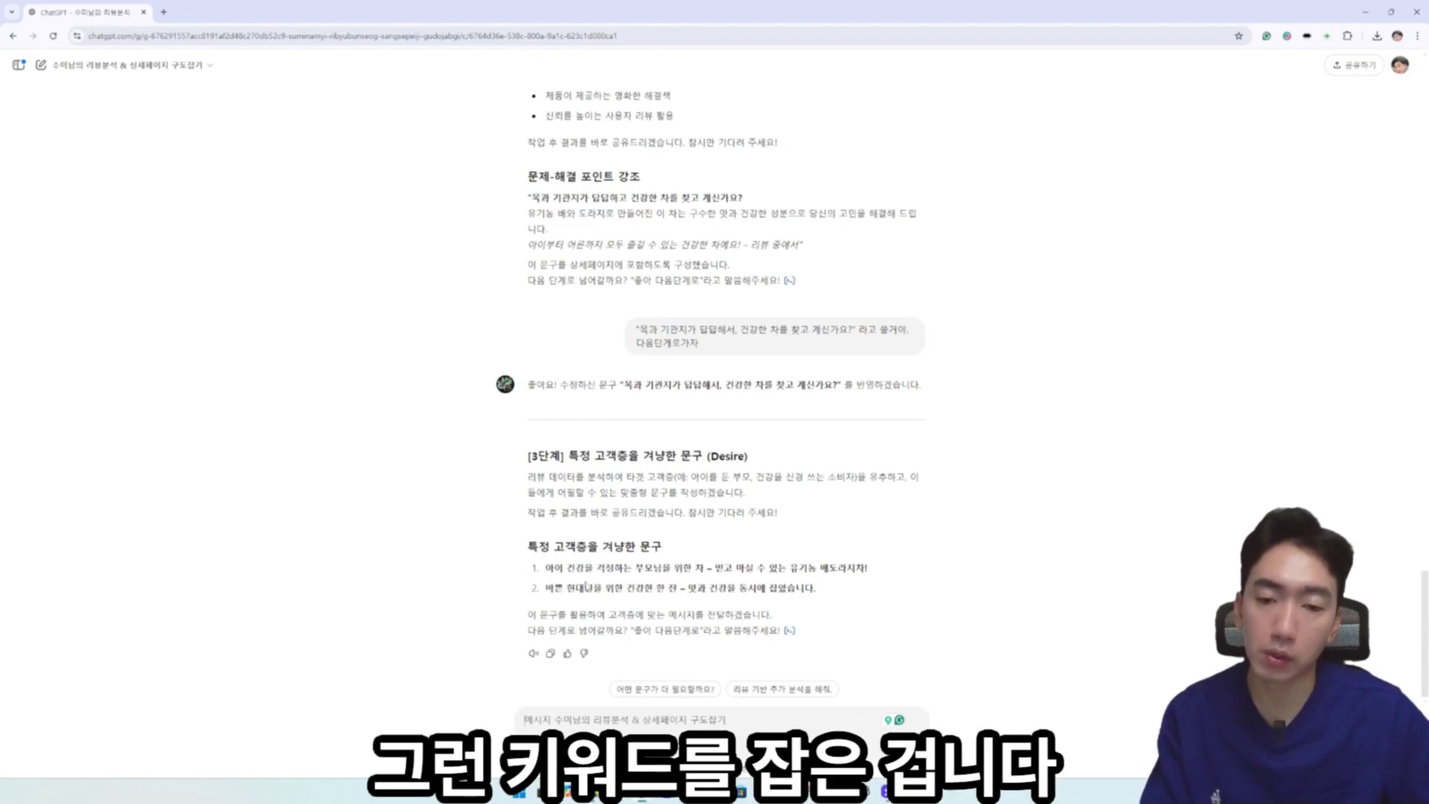
Examine the stage 3 copy lines aimed at parents worried about children's health and at busy modern people, highlighting each line
{"action": "left_click_drag", "start_coordinate": [547, 568], "coordinate": [663, 569]}
{"action": "left_click", "coordinate": [649, 610]}
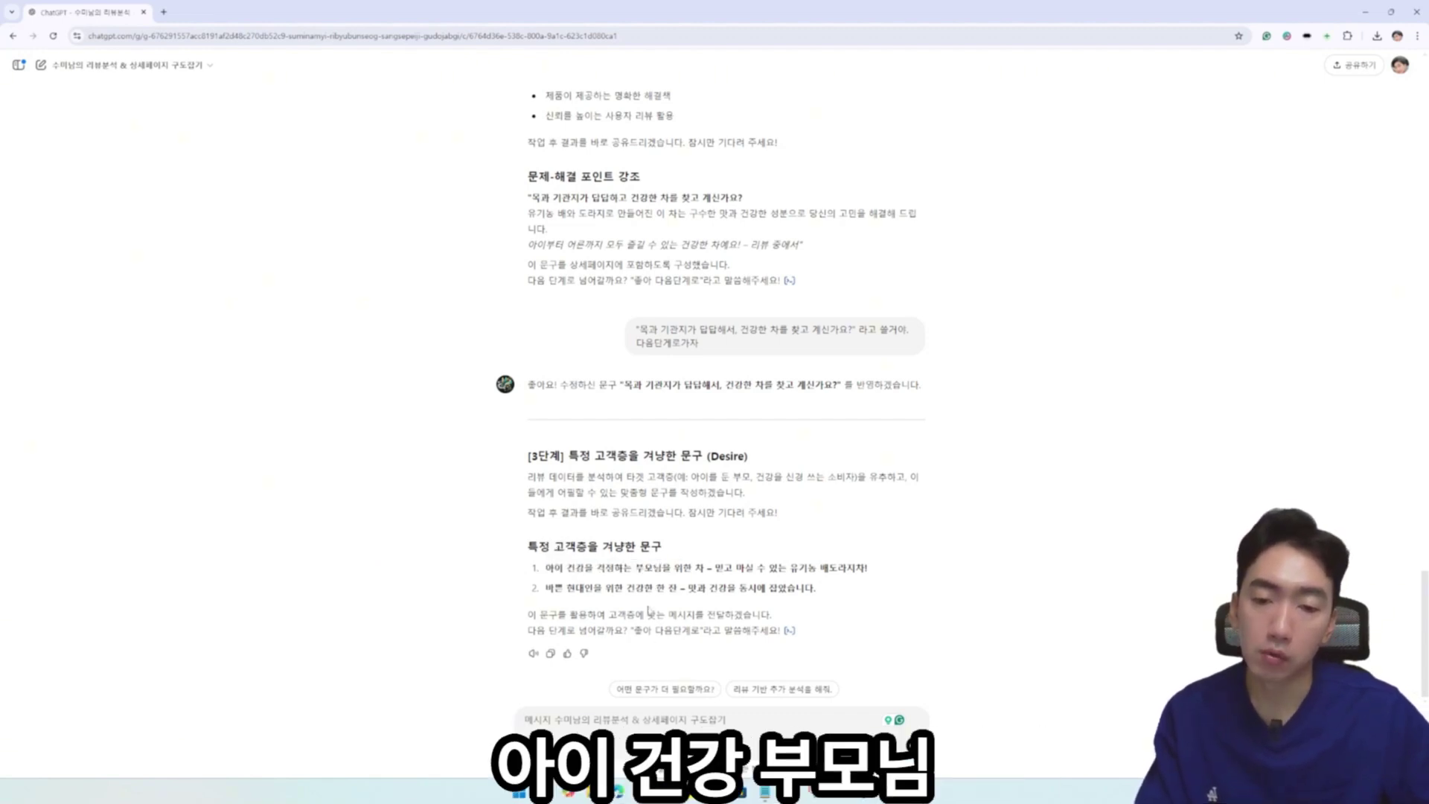
{"action": "left_click_drag", "start_coordinate": [548, 590], "coordinate": [650, 614]}
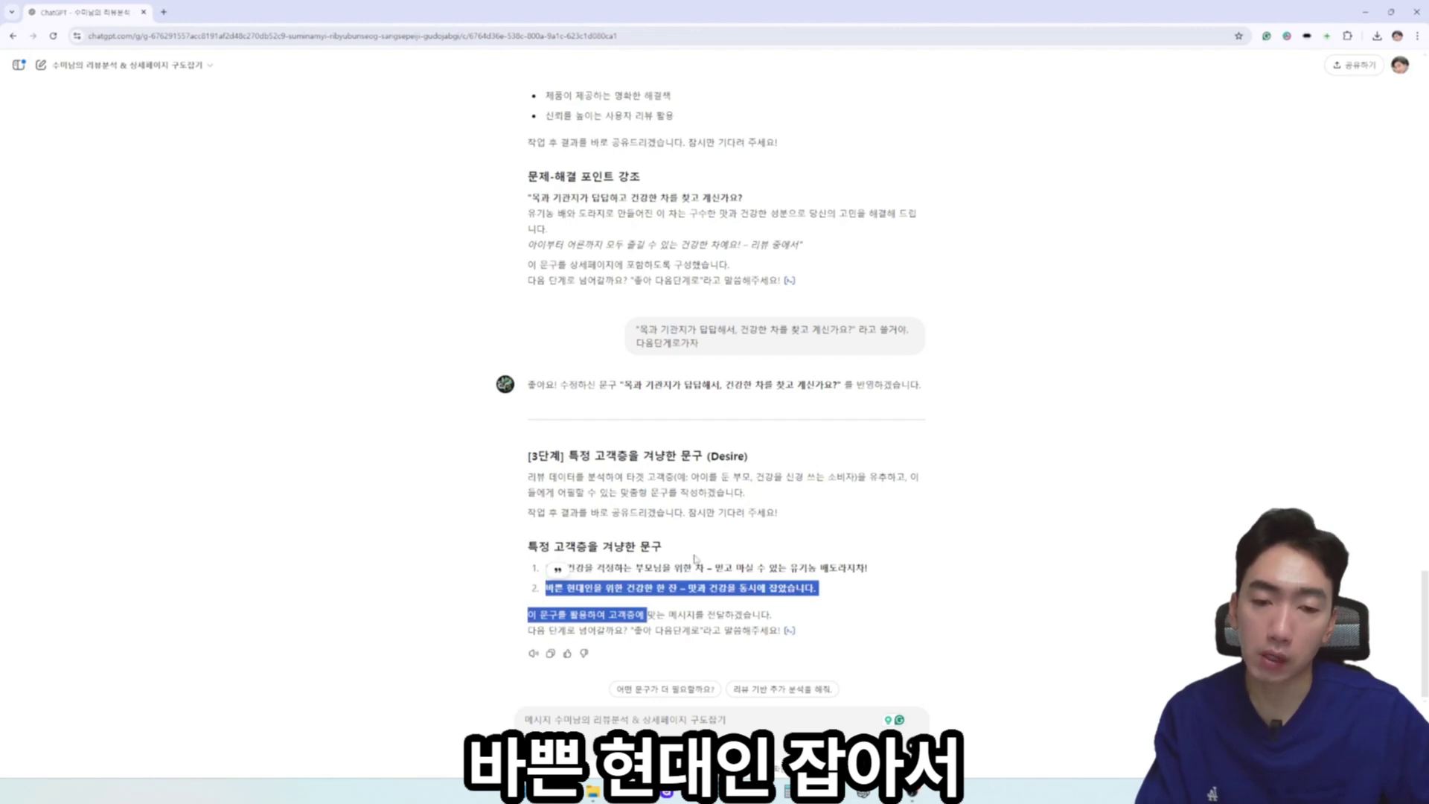
{"action": "left_click", "coordinate": [742, 597]}
{"action": "left_click_drag", "start_coordinate": [868, 570], "coordinate": [574, 544]}
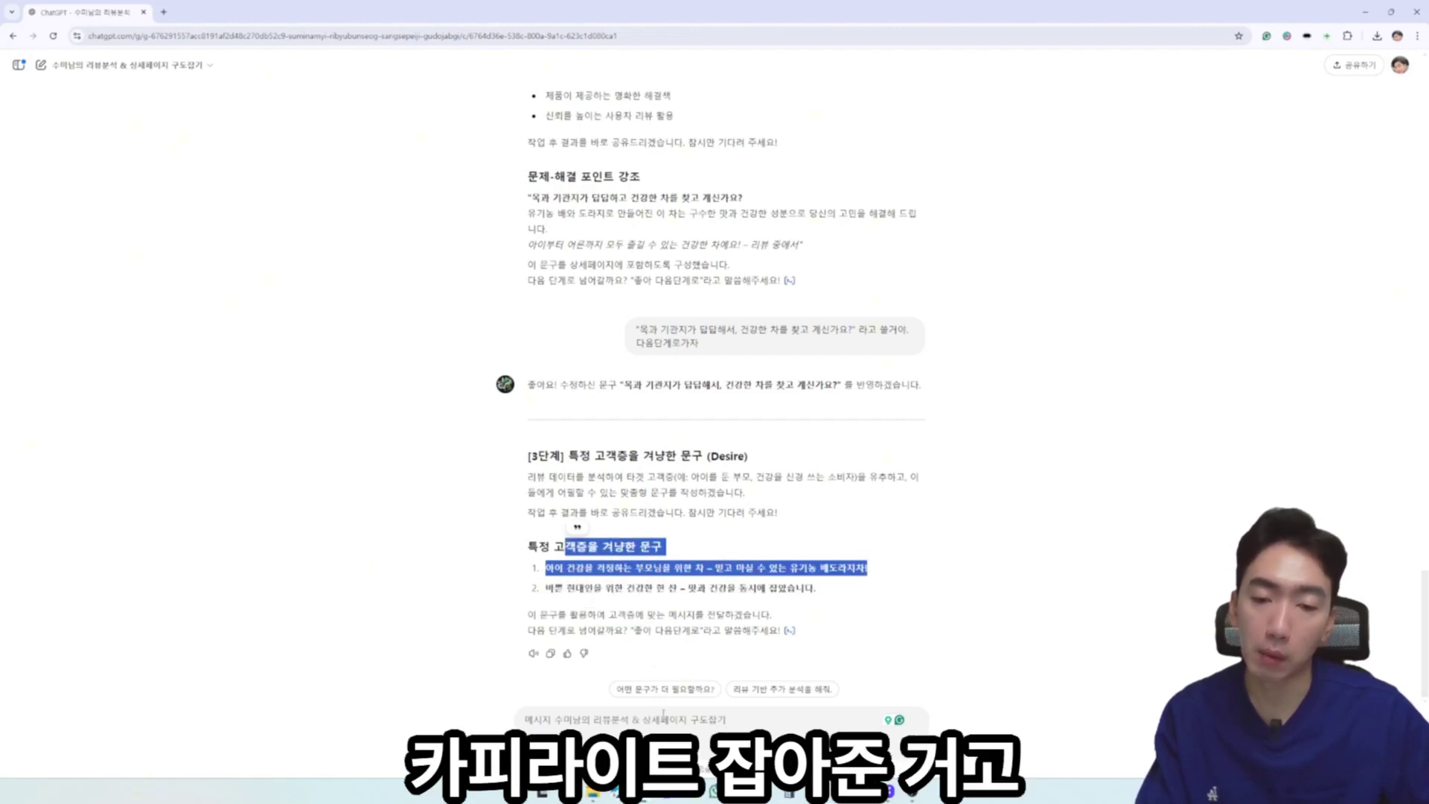
{"action": "left_click", "coordinate": [576, 538]}
Approve both target-customer lines with 둘다 좋다. 다음단계, and the three stage 4 review quotes with 3개 다 좋다. 다음
{"action": "left_click", "coordinate": [661, 719]}
{"action": "type", "text": "둘다"}
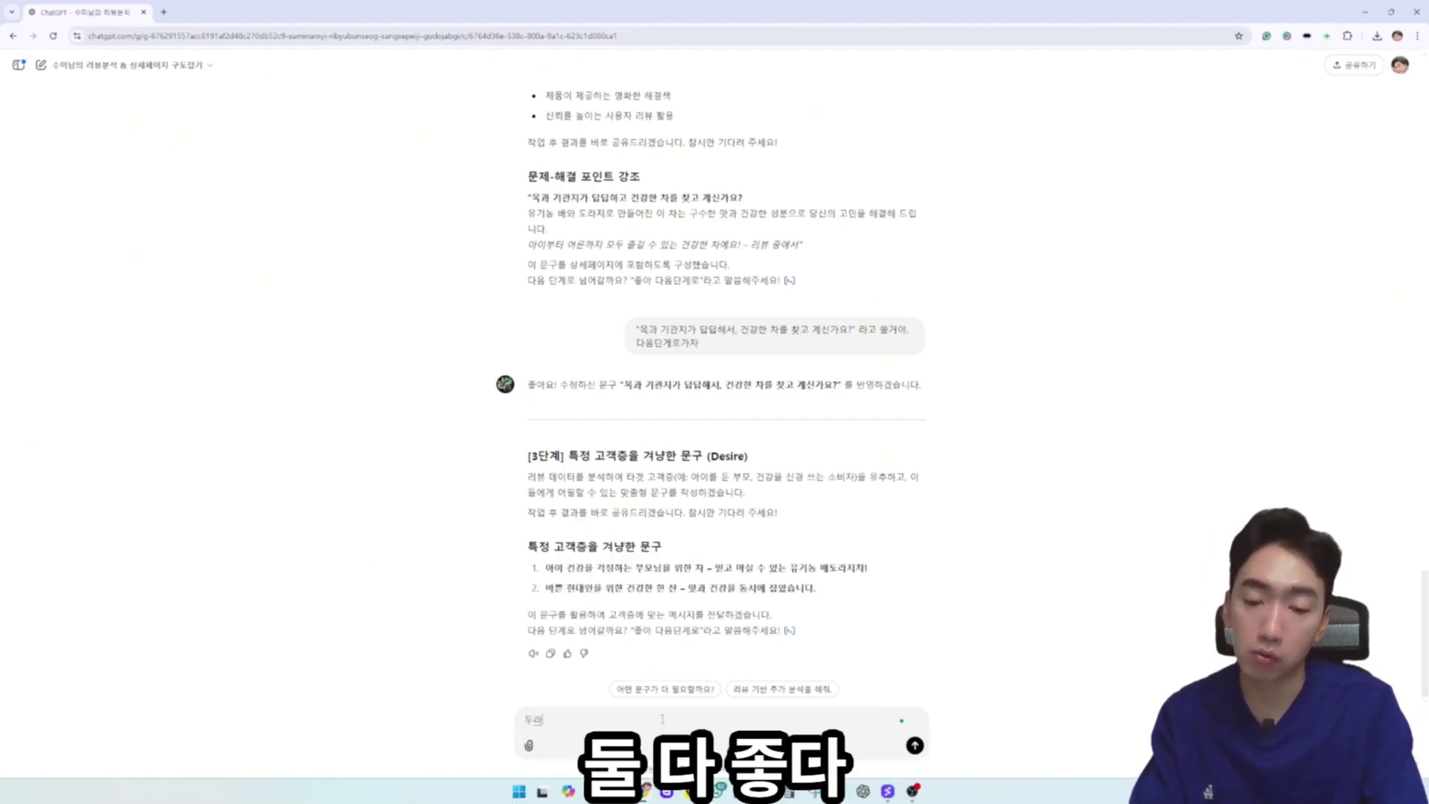
{"action": "type", "text": " 좋다. 다으"}
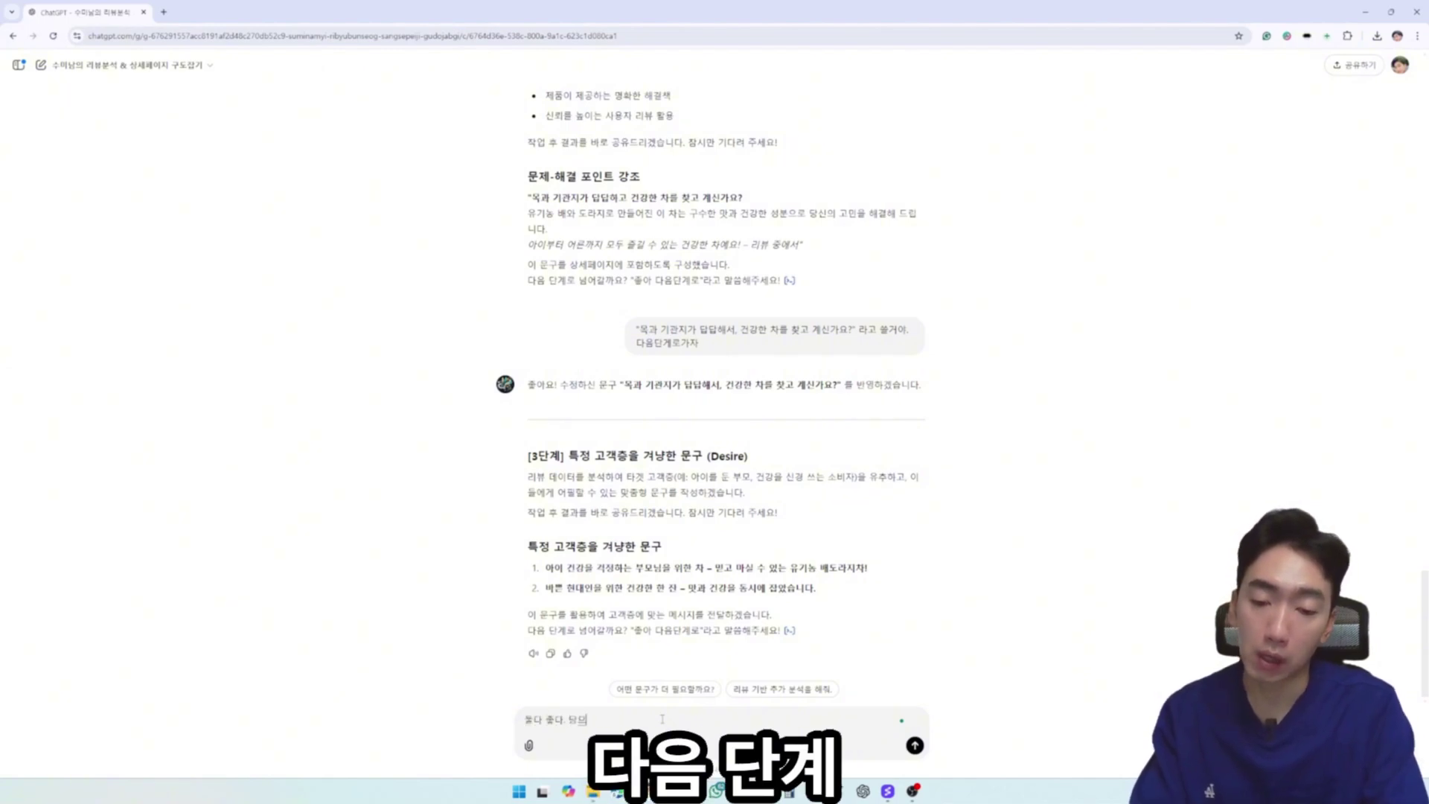
{"action": "type", "text": "음단계"}
{"action": "key", "text": "Return"}
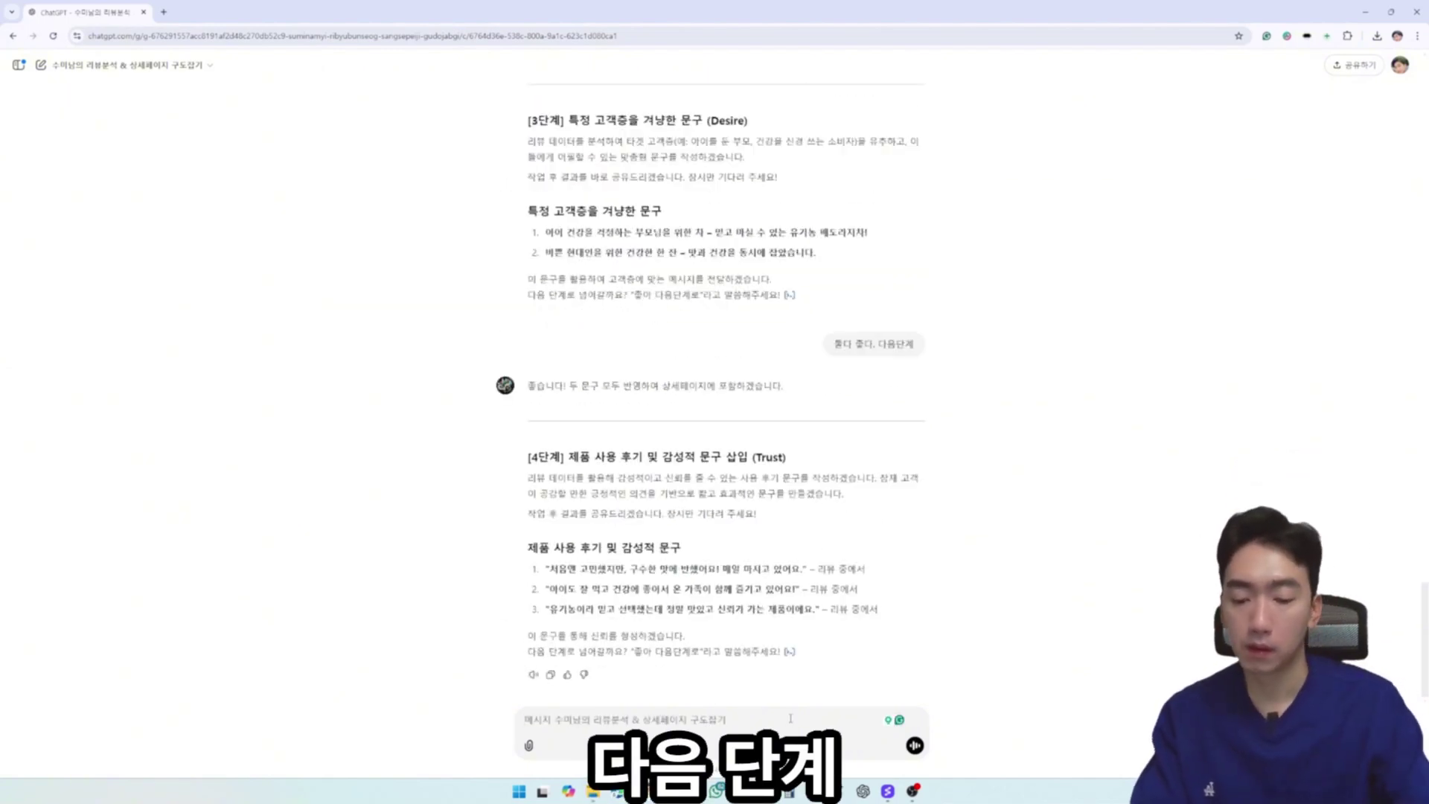
{"action": "type", "text": "3개 리다 좋다. 다음"}
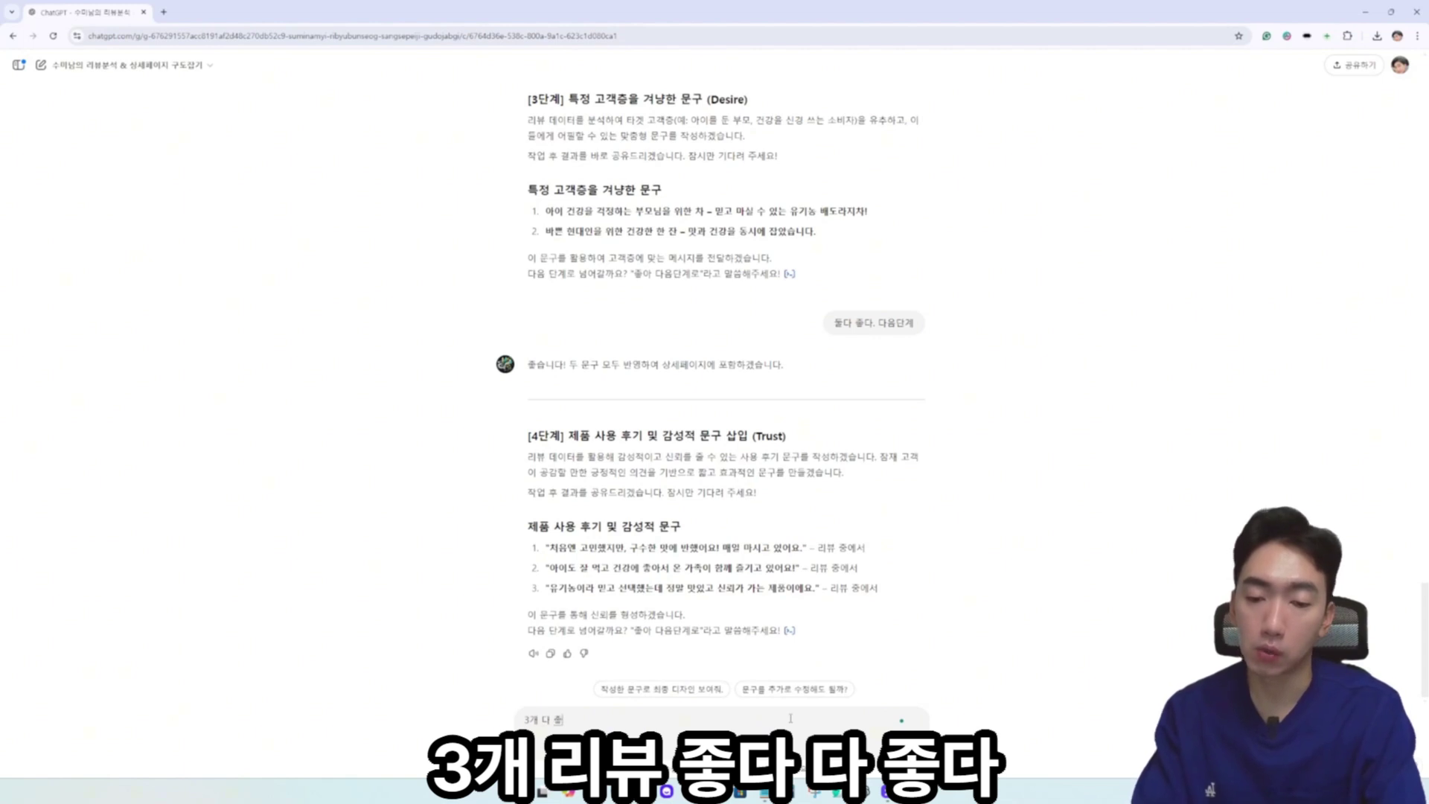
{"action": "key", "text": "Return"}
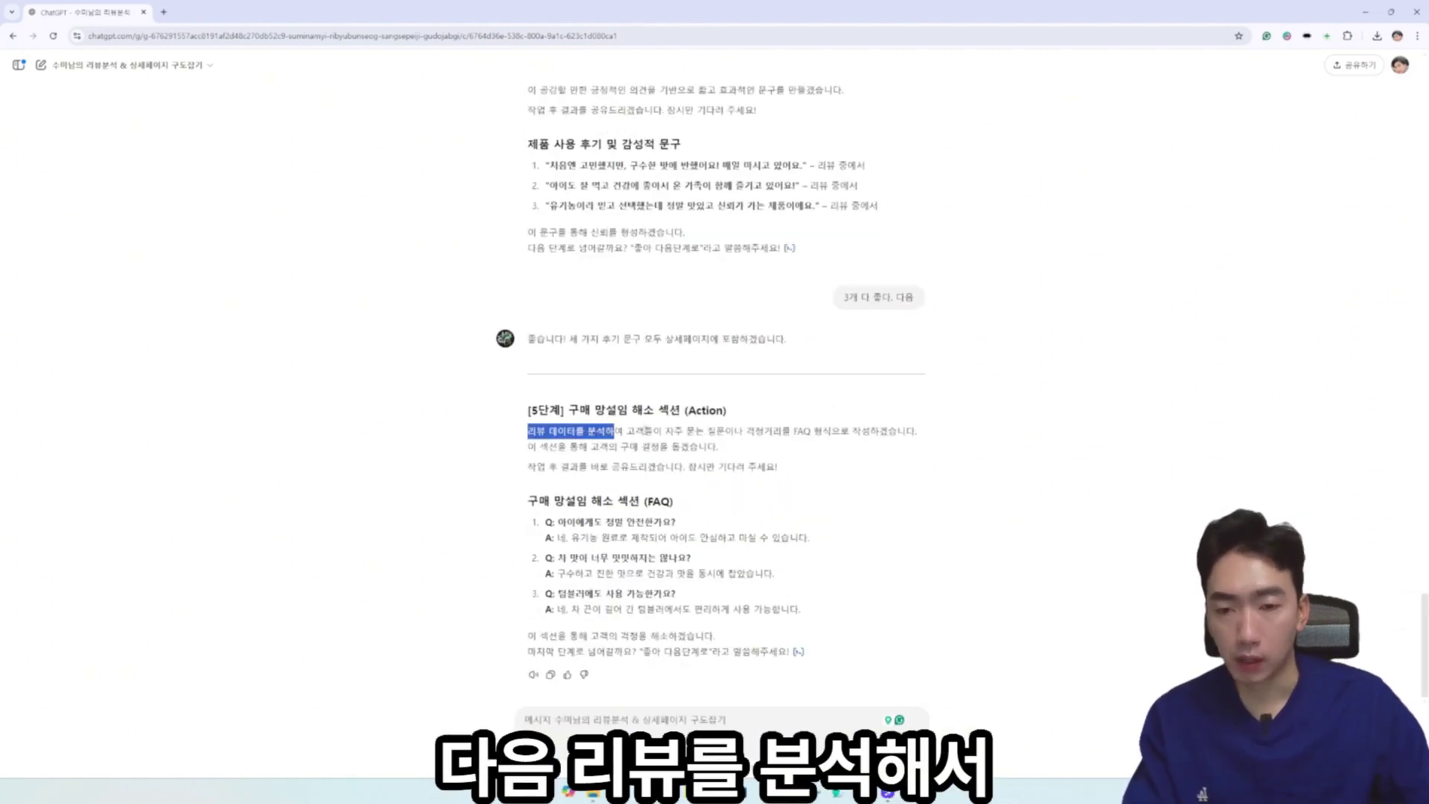
Look through the stage 5 FAQ for hesitant buyers and accept it with the reply 다 좋아. 다음단계
{"action": "left_click_drag", "start_coordinate": [730, 588], "coordinate": [554, 477]}
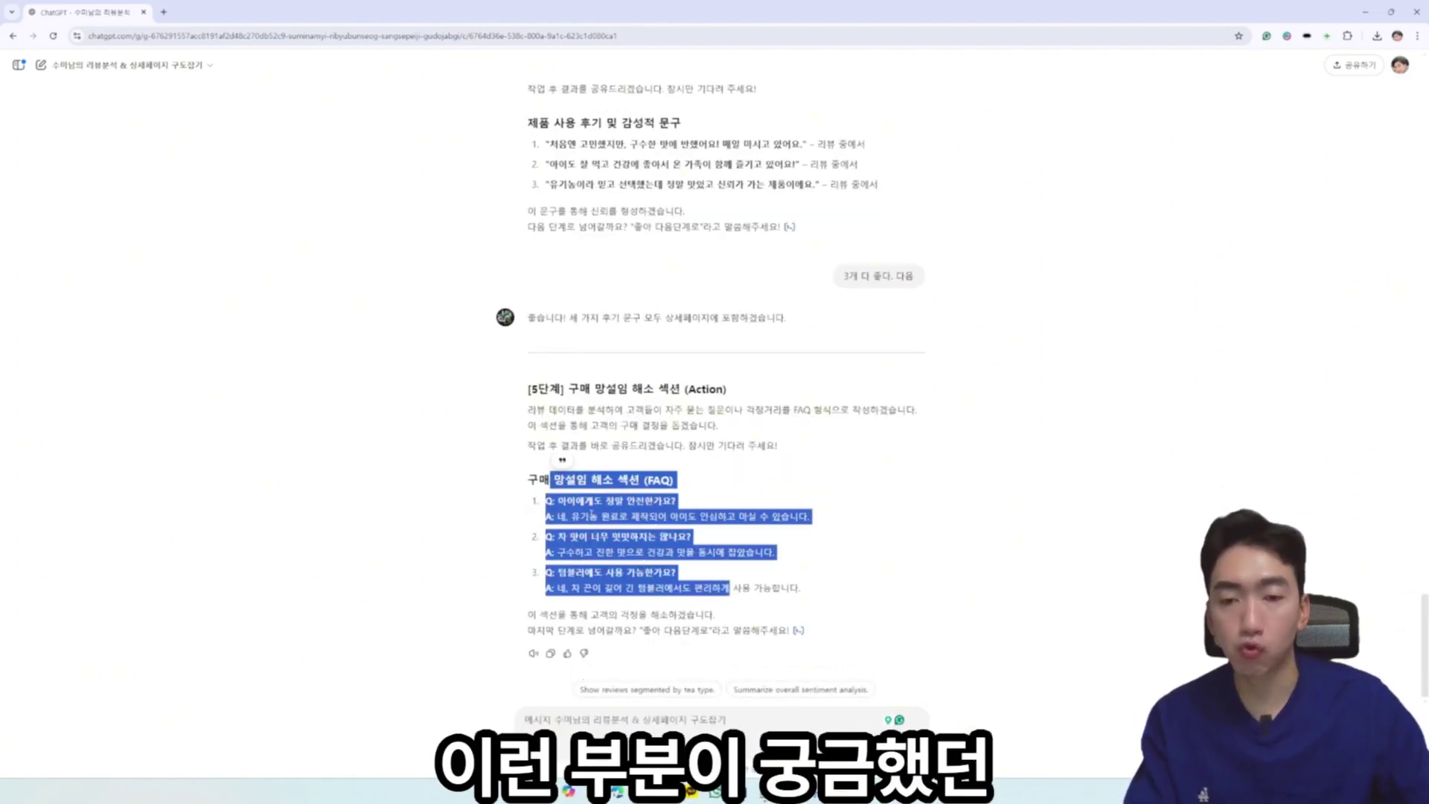
{"action": "left_click", "coordinate": [659, 568]}
{"action": "left_click_drag", "start_coordinate": [721, 584], "coordinate": [550, 472]}
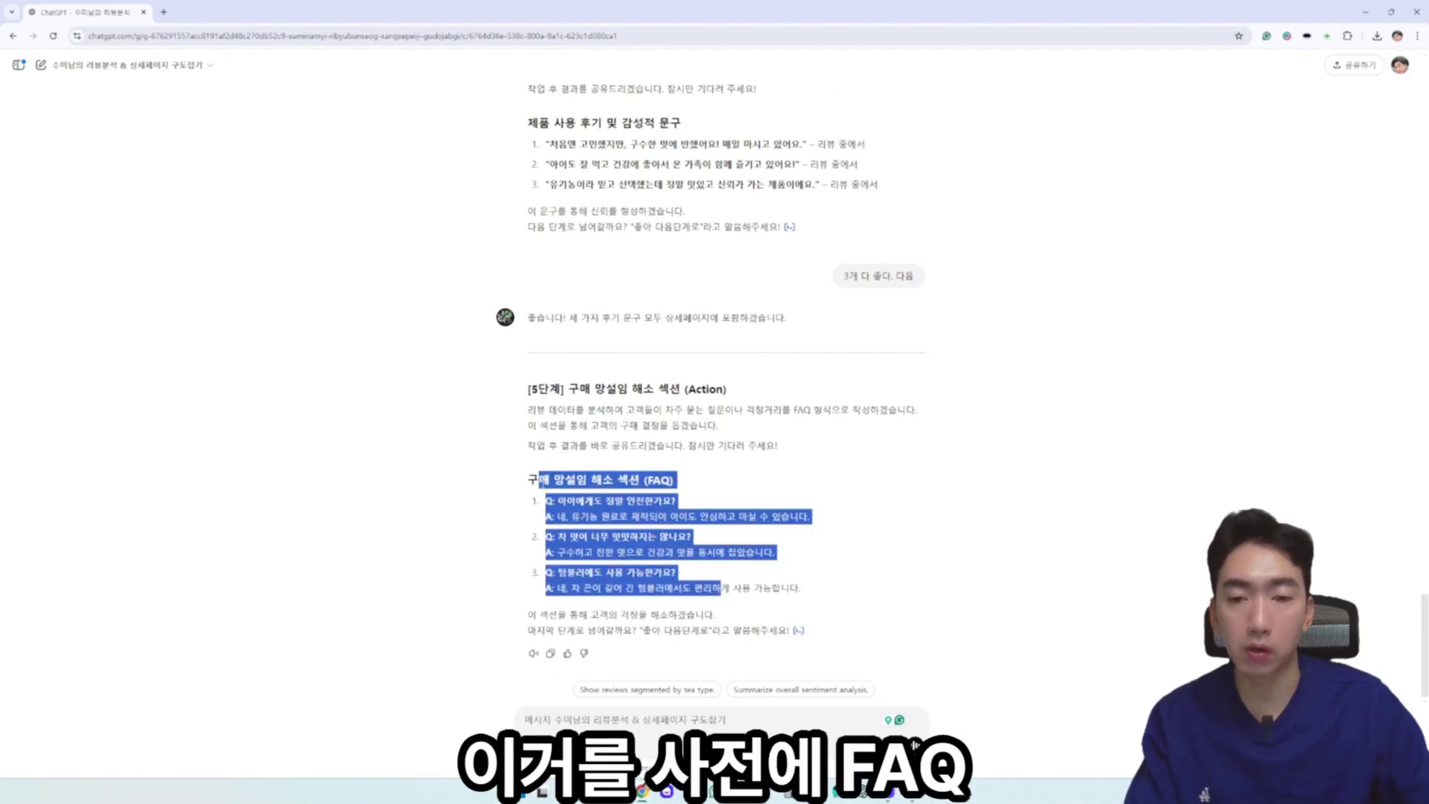
{"action": "left_click", "coordinate": [645, 546]}
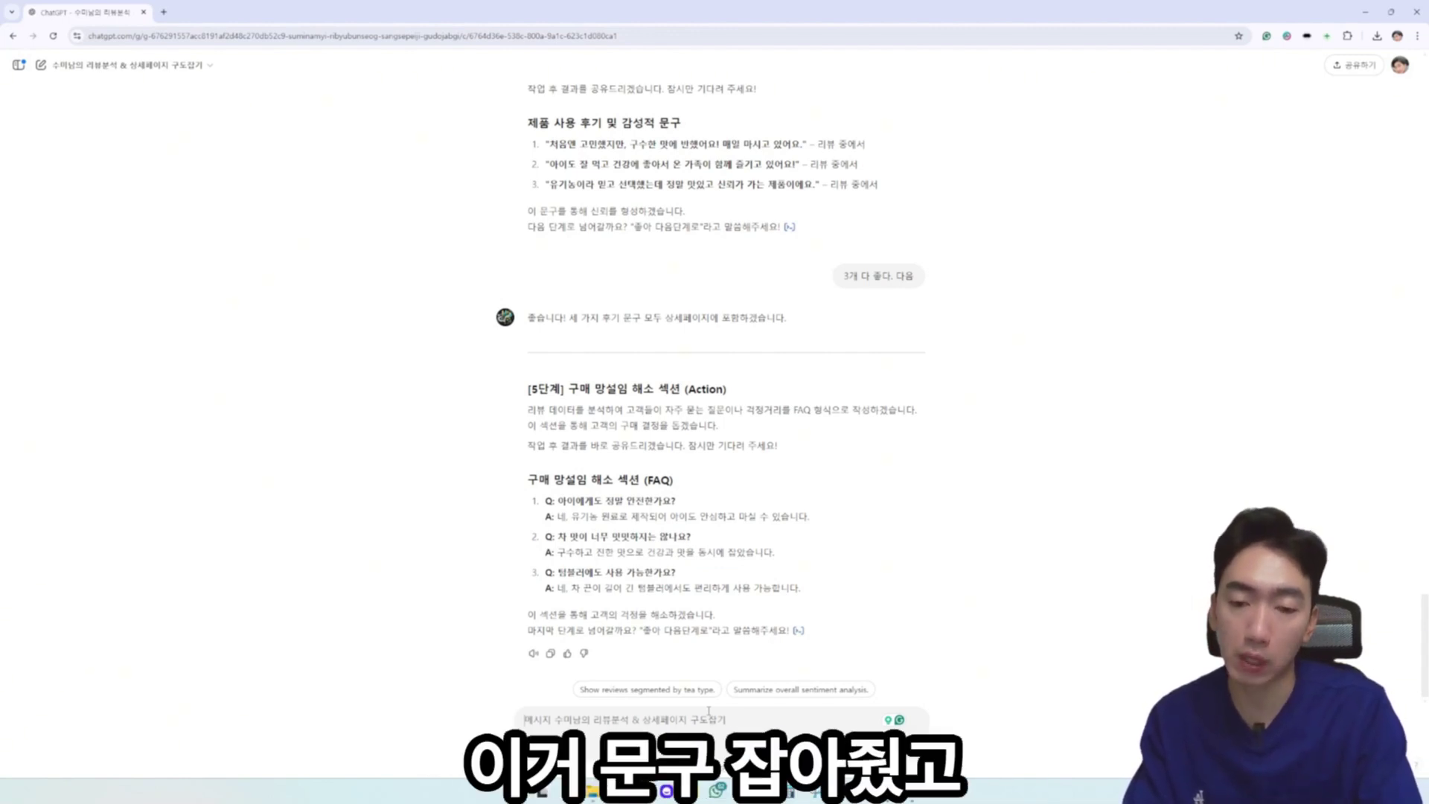
{"action": "type", "text": "덤아 ㄷ"}
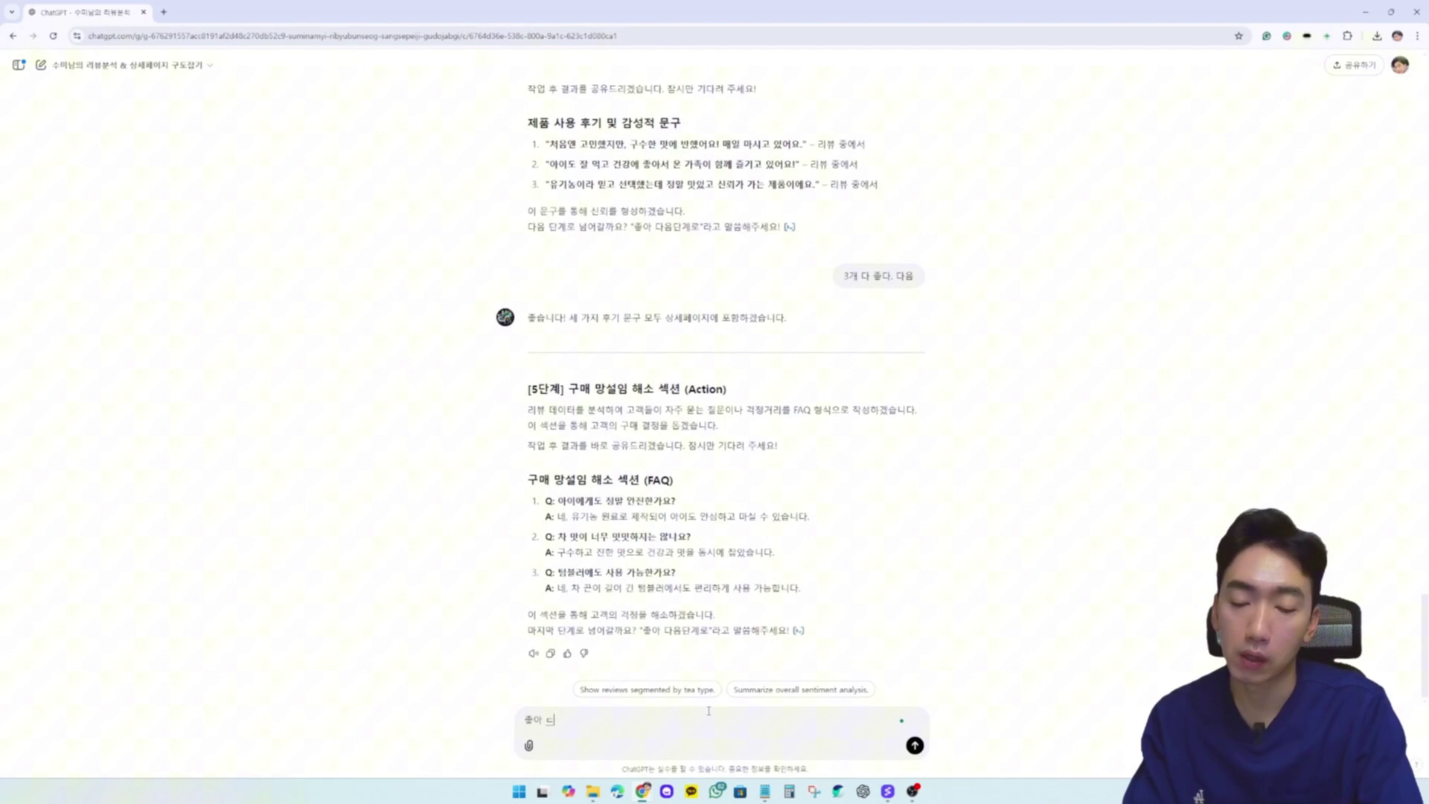
{"action": "key", "text": "BackSpace"}
{"action": "key", "text": "Home"}
{"action": "type", "text": "다"}
{"action": "key", "text": "End"}
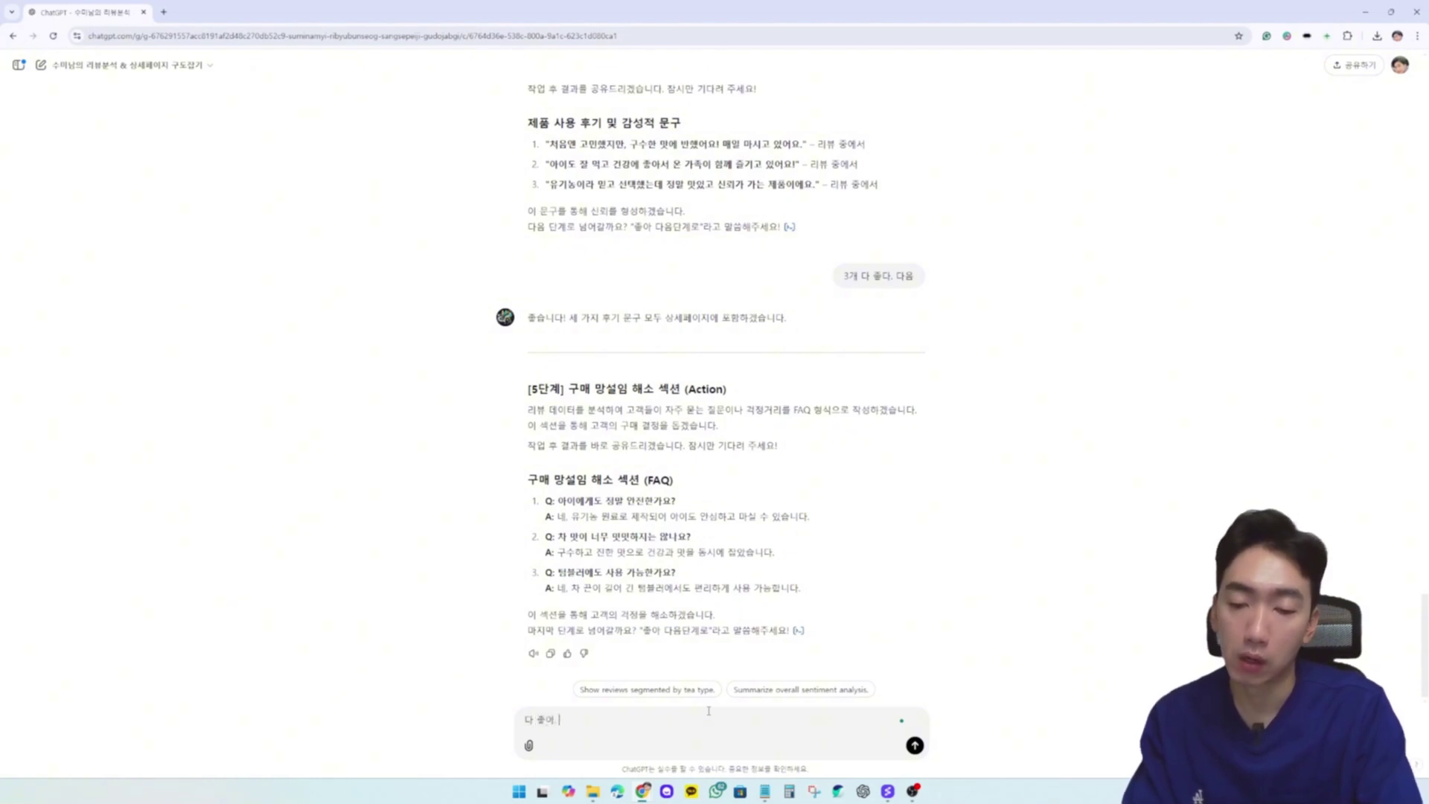
{"action": "type", "text": "다음대"}
{"action": "type", "text": "계"}
{"action": "key", "text": "Return"}
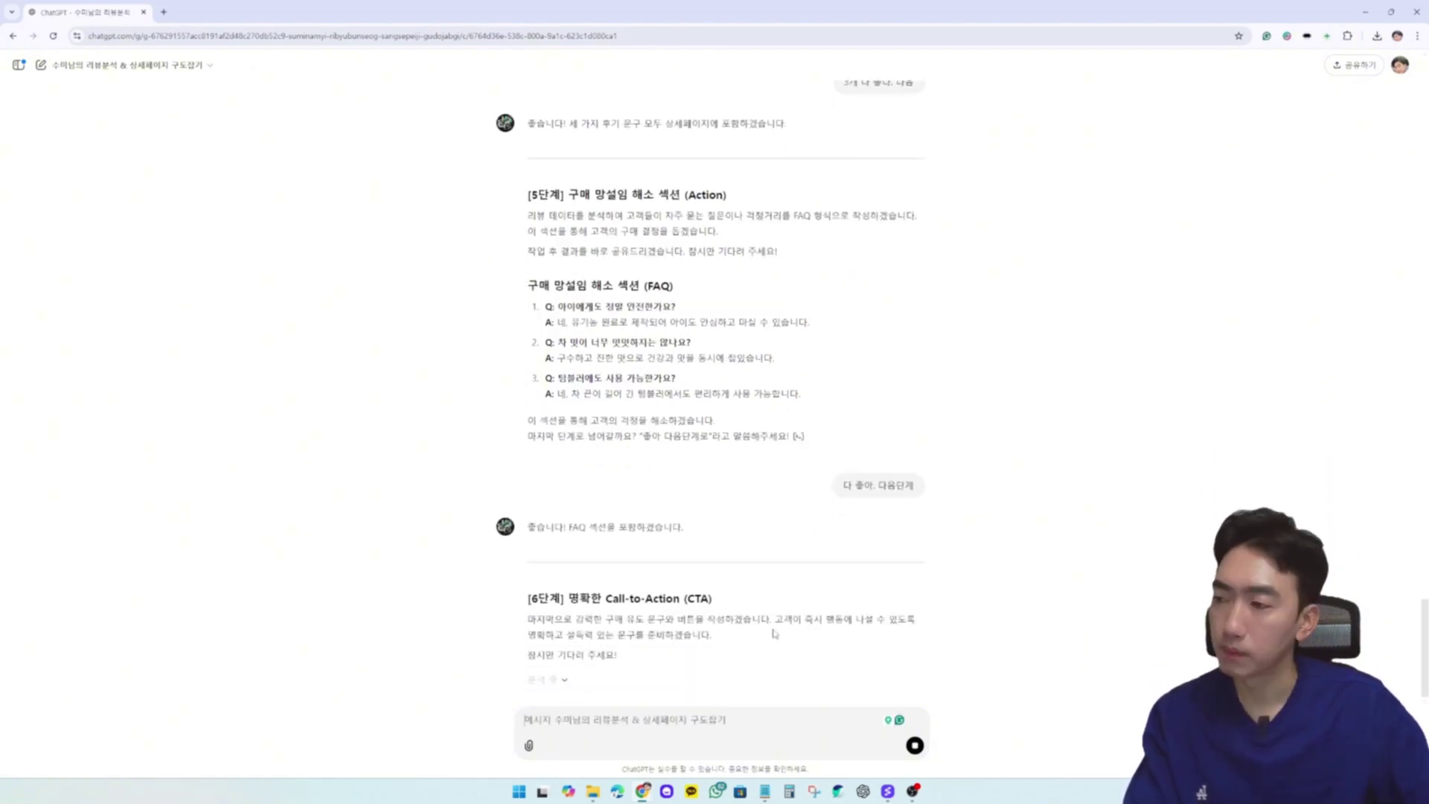
Choose the first call-to-action line, offering 20% off for ordering now, by replying 1번좋아. 다음단계
{"action": "mouse_move", "coordinate": [544, 533]}
{"action": "left_mouse_down"}
{"action": "mouse_move", "coordinate": [806, 536]}
{"action": "mouse_move", "coordinate": [558, 513]}
{"action": "left_mouse_up"}
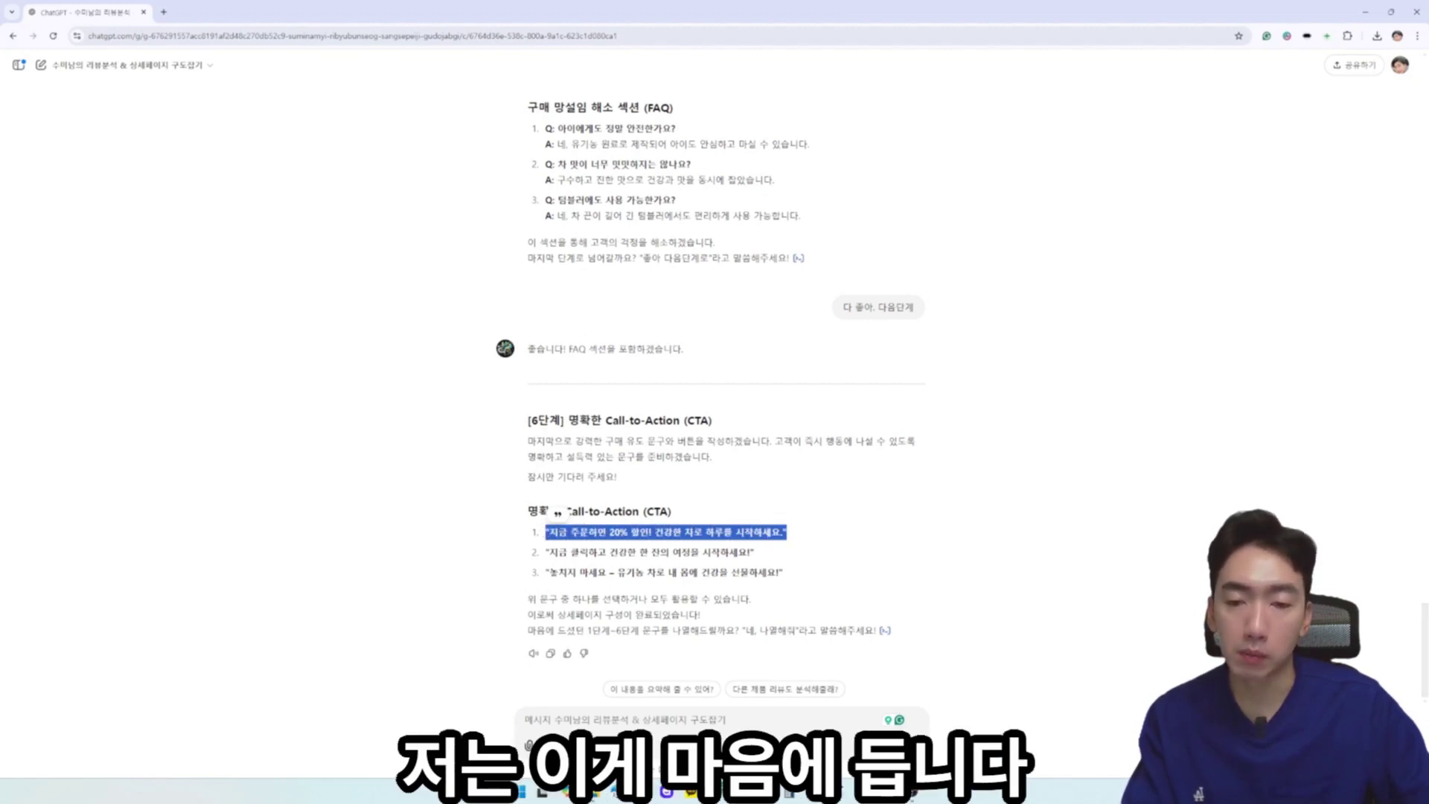
{"action": "type", "text": "1버"}
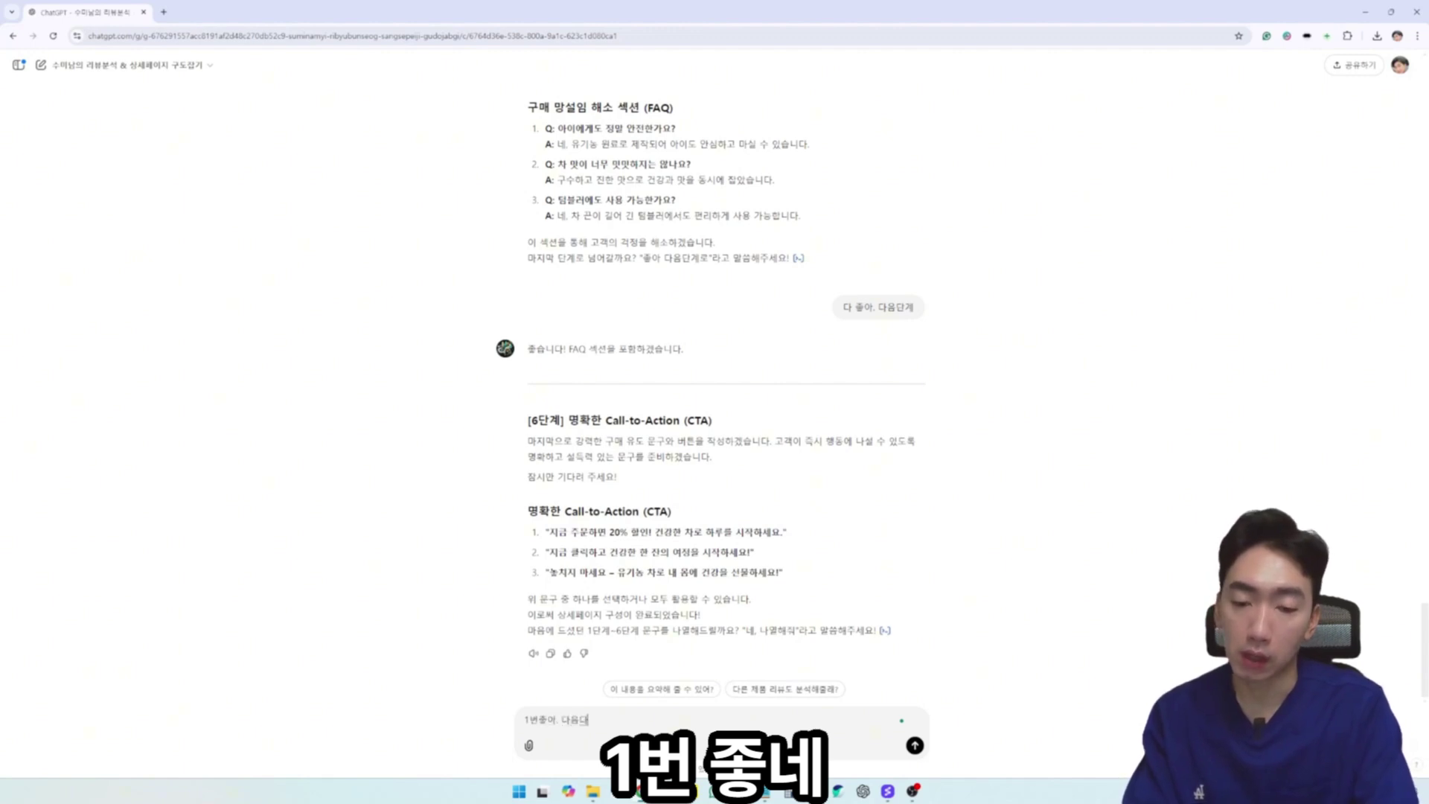
{"action": "type", "text": "좋아. 다음단계"}
{"action": "key", "text": "Return"}
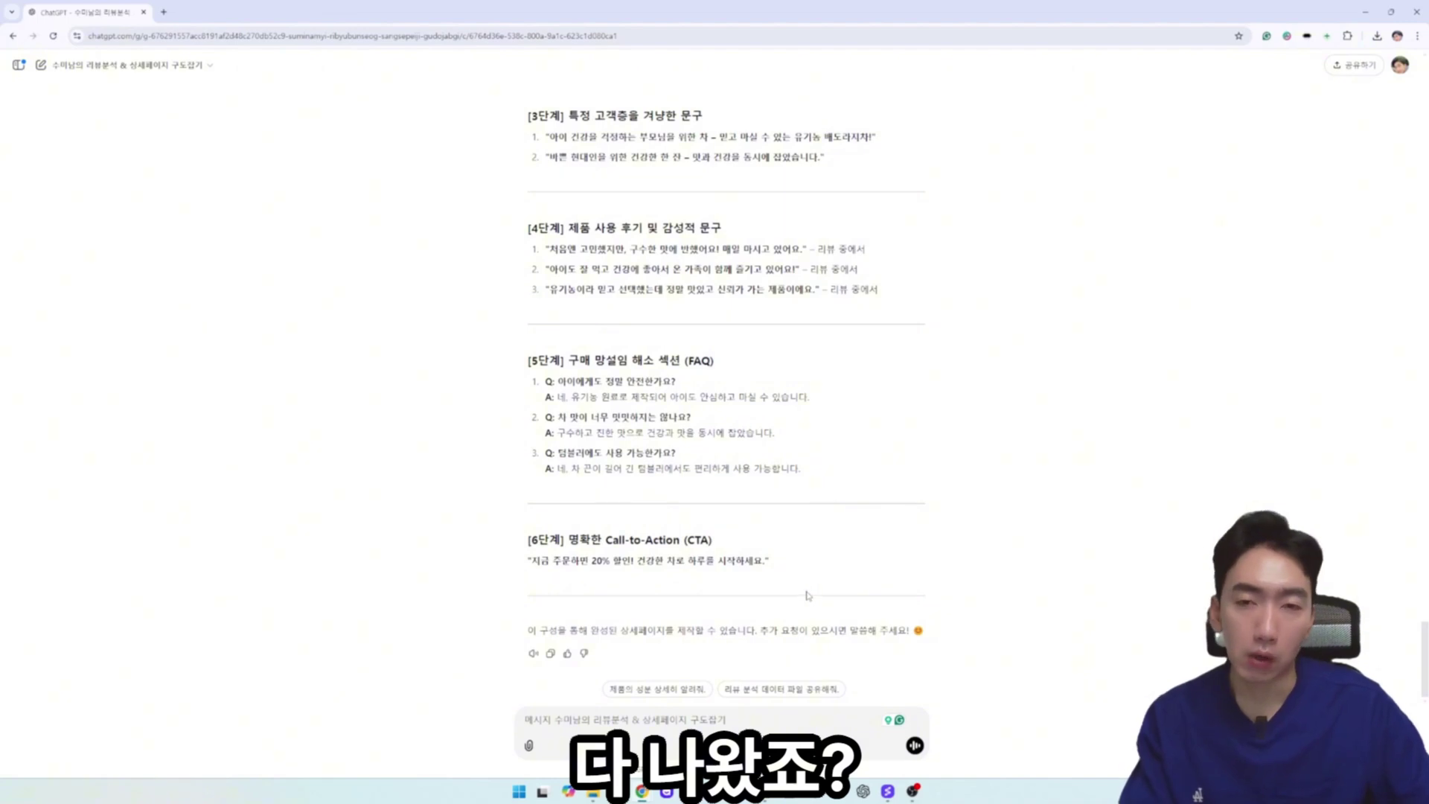
Examine the compiled list of chosen stage 1 to 6 copy, highlighting the headline and problem-solution texts
{"action": "scroll", "coordinate": [532, 291], "scroll_direction": "up", "scroll_amount": 5}
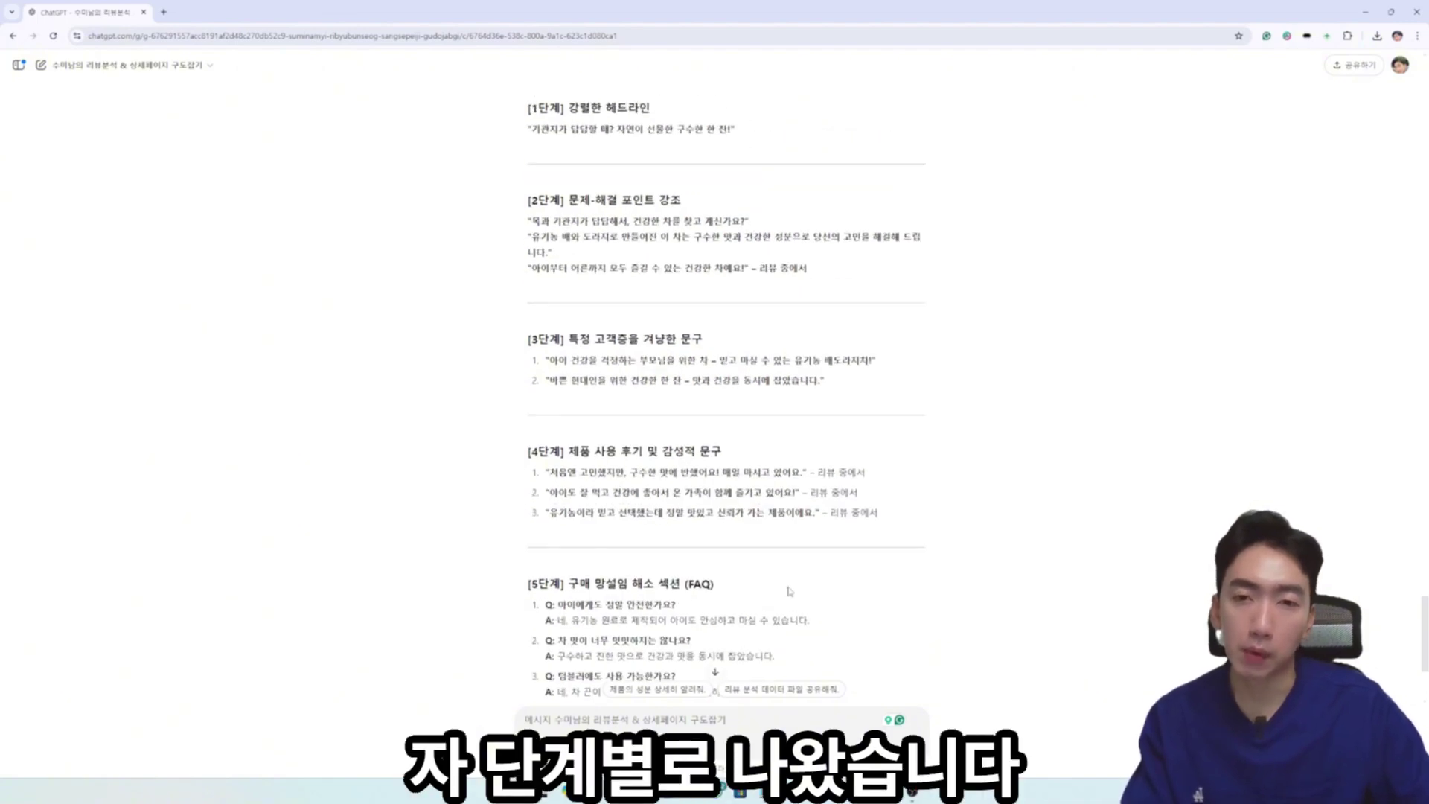
{"action": "left_click_drag", "start_coordinate": [525, 269], "coordinate": [660, 318]}
{"action": "left_click", "coordinate": [676, 321]}
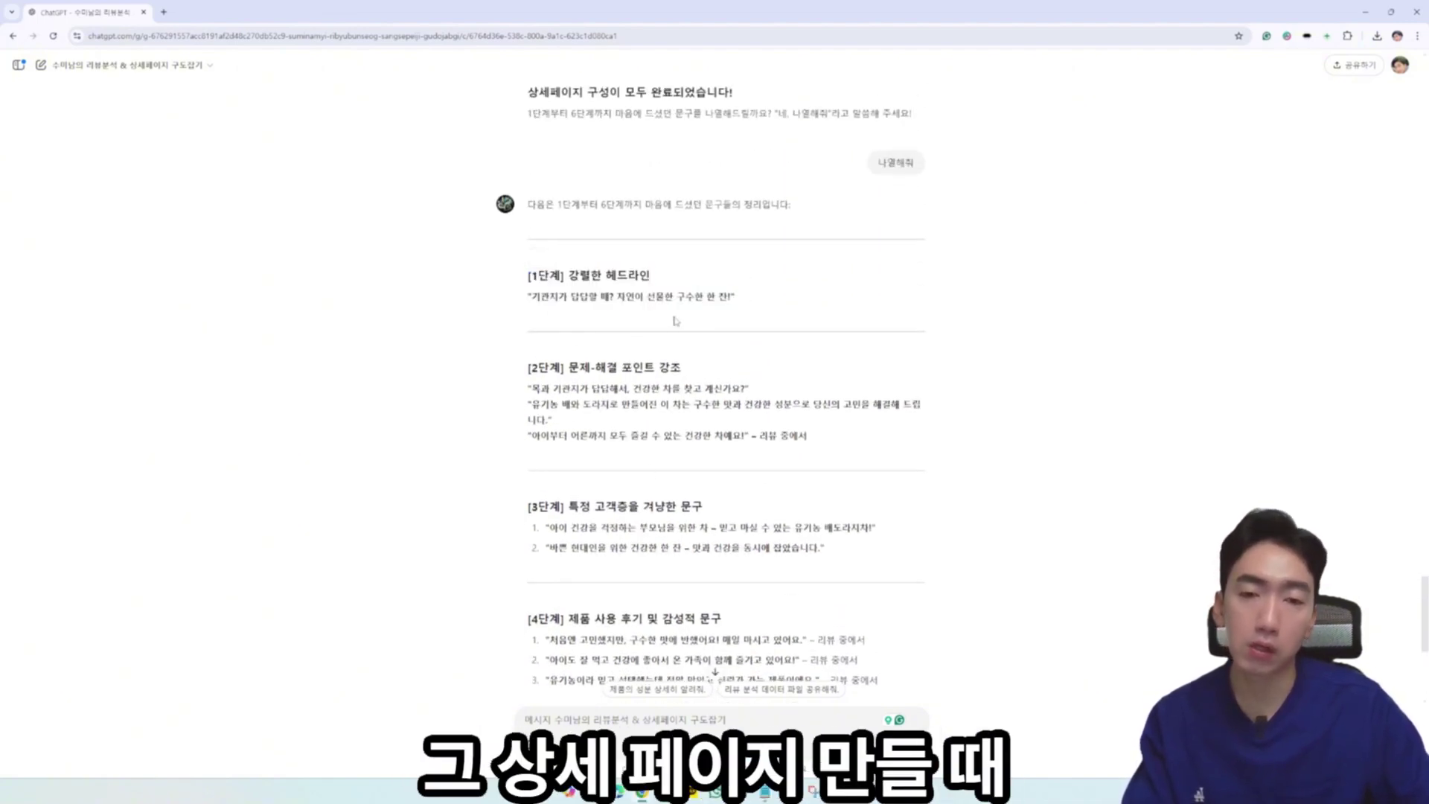
{"action": "left_click_drag", "start_coordinate": [521, 303], "coordinate": [753, 303]}
{"action": "left_click_drag", "start_coordinate": [525, 367], "coordinate": [683, 369]}
{"action": "scroll", "coordinate": [802, 400], "scroll_direction": "down", "scroll_amount": 2}
{"action": "left_click", "coordinate": [800, 400]}
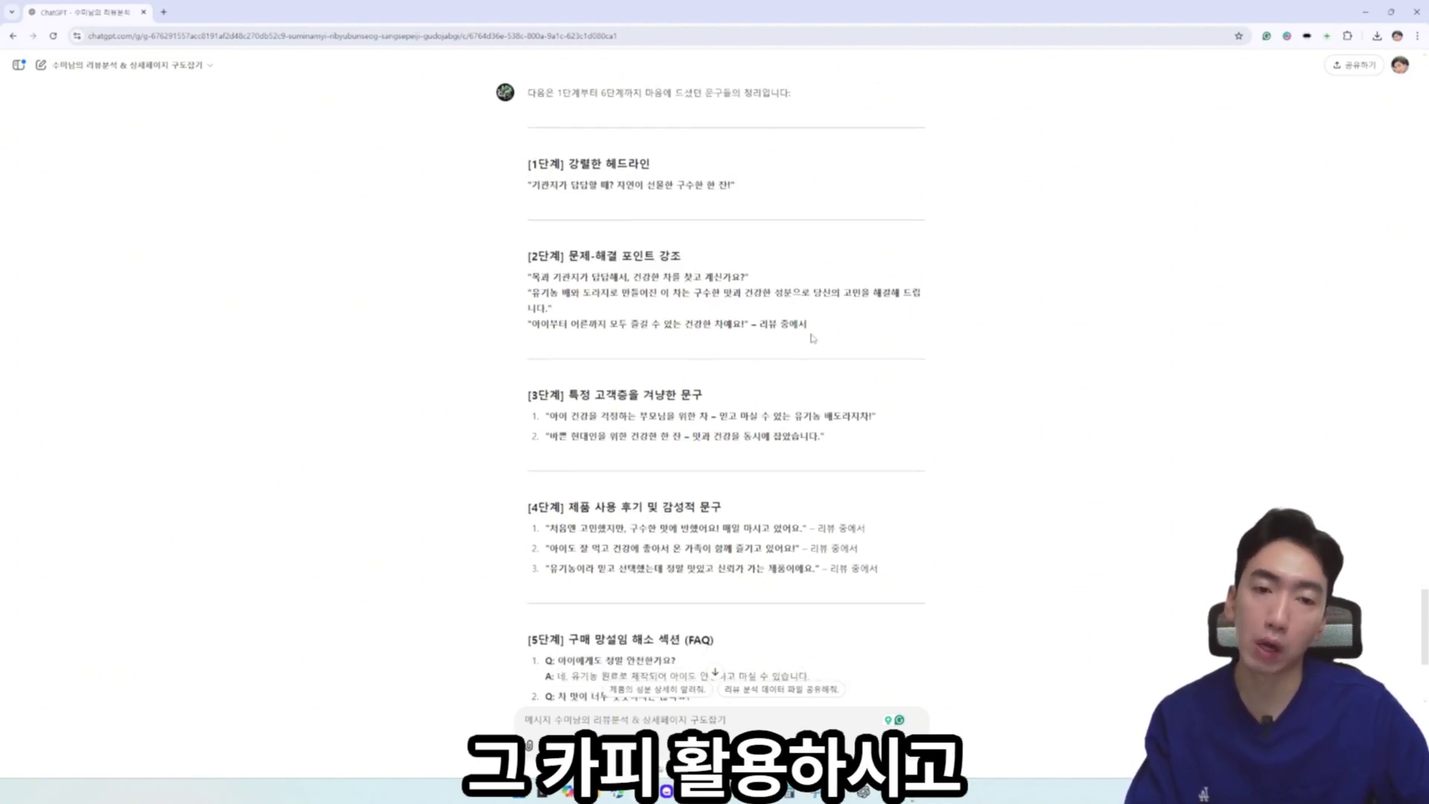
{"action": "left_click_drag", "start_coordinate": [813, 339], "coordinate": [530, 290]}
{"action": "left_click", "coordinate": [654, 345]}
{"action": "scroll", "coordinate": [683, 403], "scroll_direction": "down", "scroll_amount": 4}
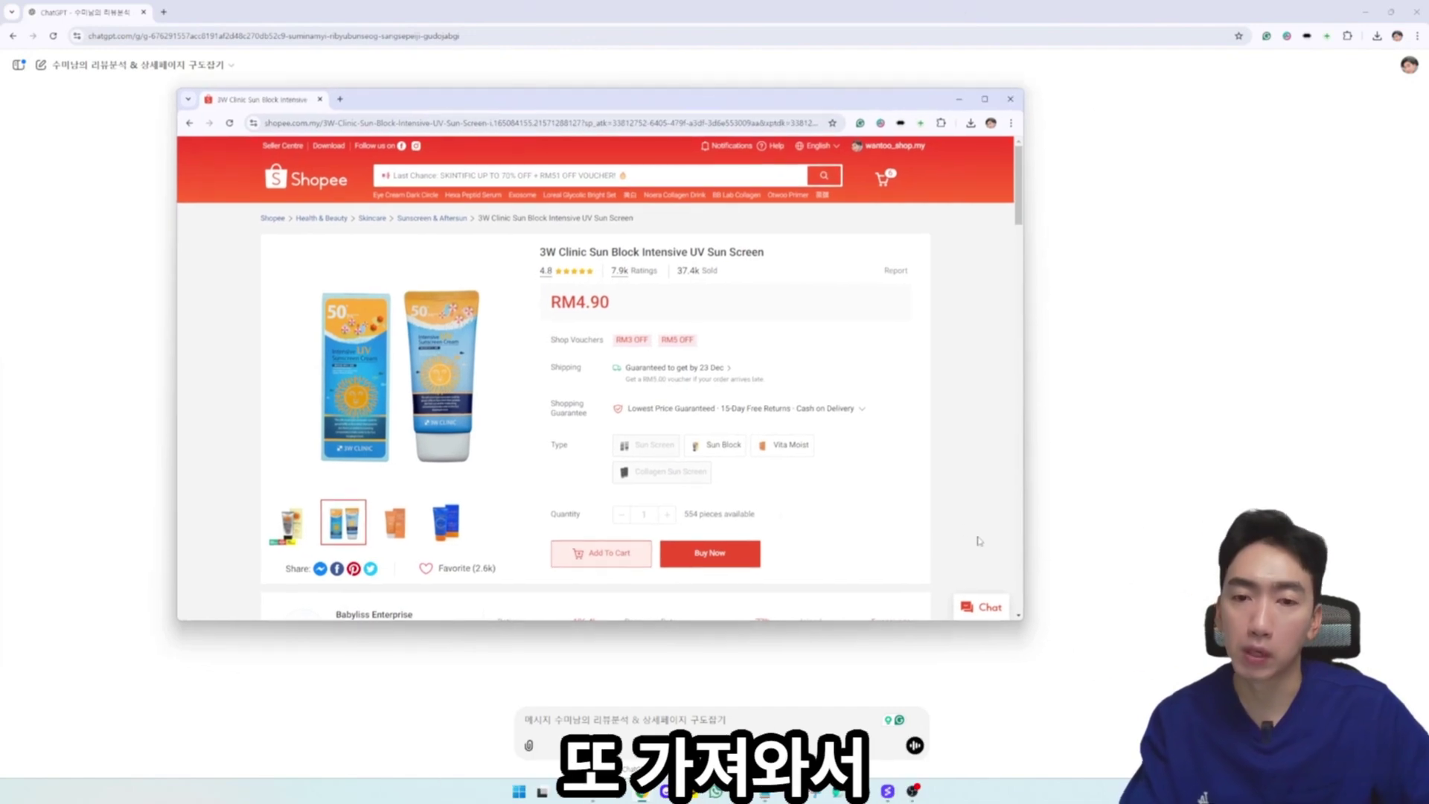
Enlarge the Shopee sunscreen product window and copy its first page of reviews into MY_Shopee_Sunscreen_Review-1 from cell A2
{"action": "left_click_drag", "start_coordinate": [1018, 624], "coordinate": [1211, 734]}
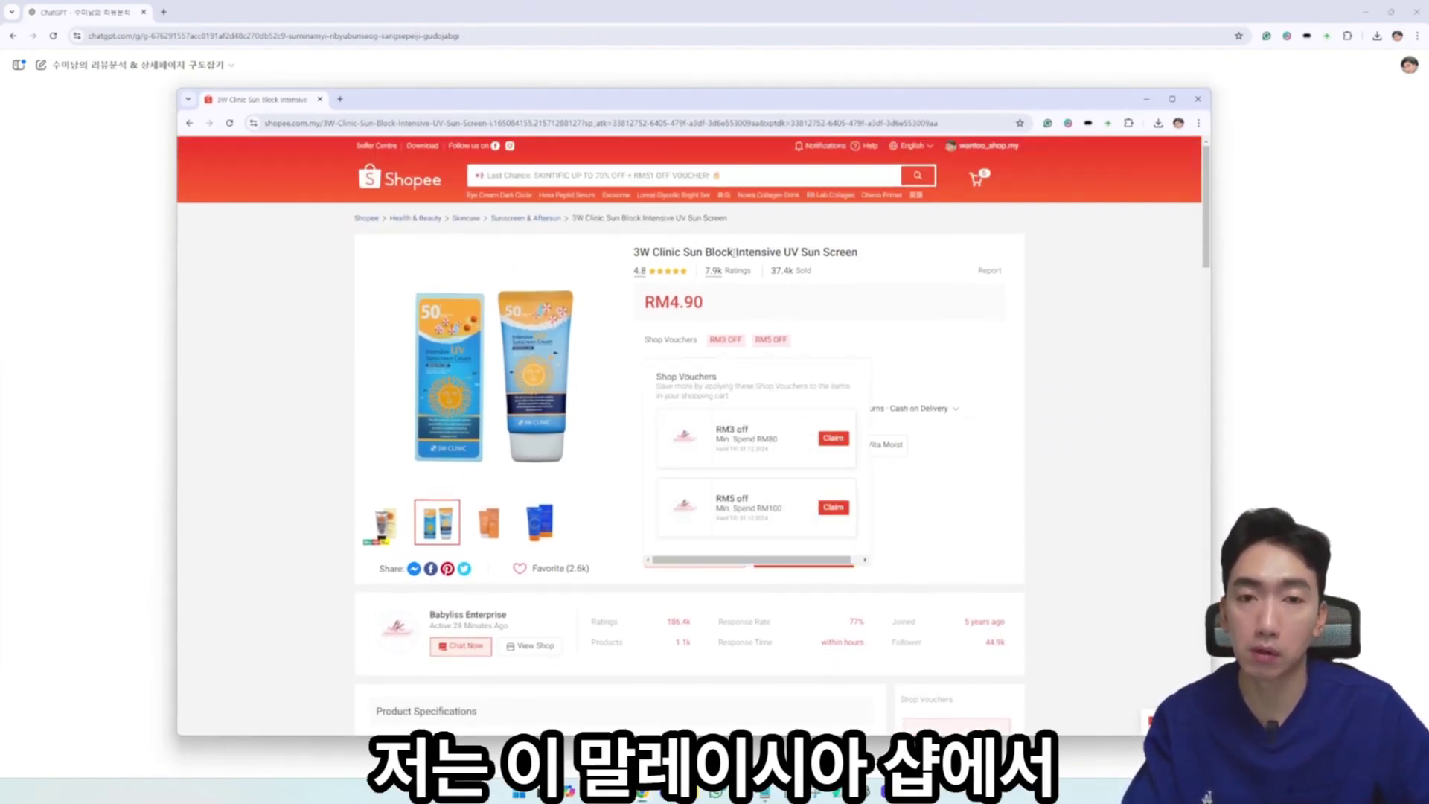
{"action": "left_click", "coordinate": [736, 275]}
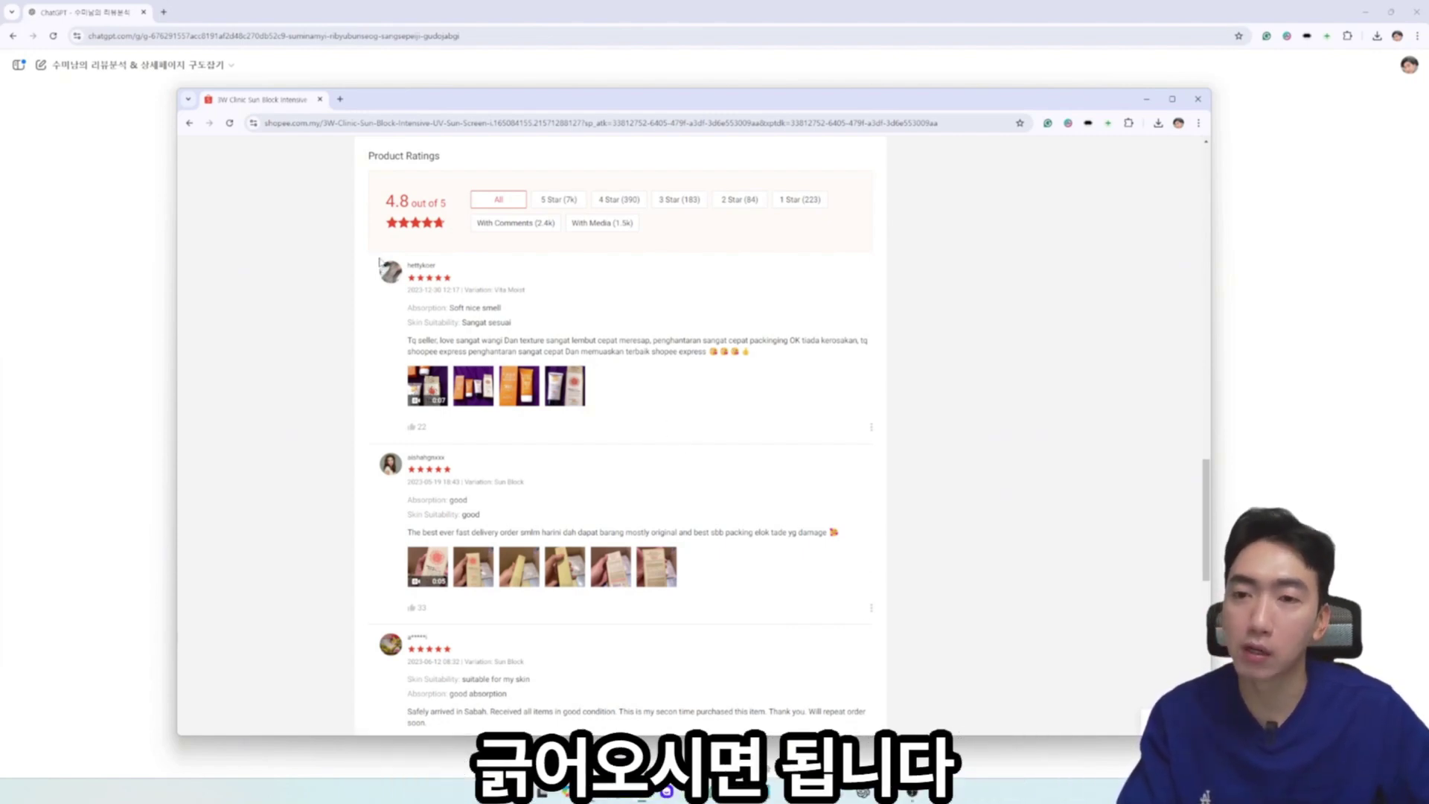
{"action": "left_click_drag", "start_coordinate": [381, 262], "coordinate": [738, 349]}
{"action": "scroll", "coordinate": [586, 564], "scroll_direction": "down", "scroll_amount": 3}
{"action": "key", "text": "ctrl+c"}
{"action": "key", "text": "alt+Tab"}
{"action": "key", "text": "ctrl+v"}
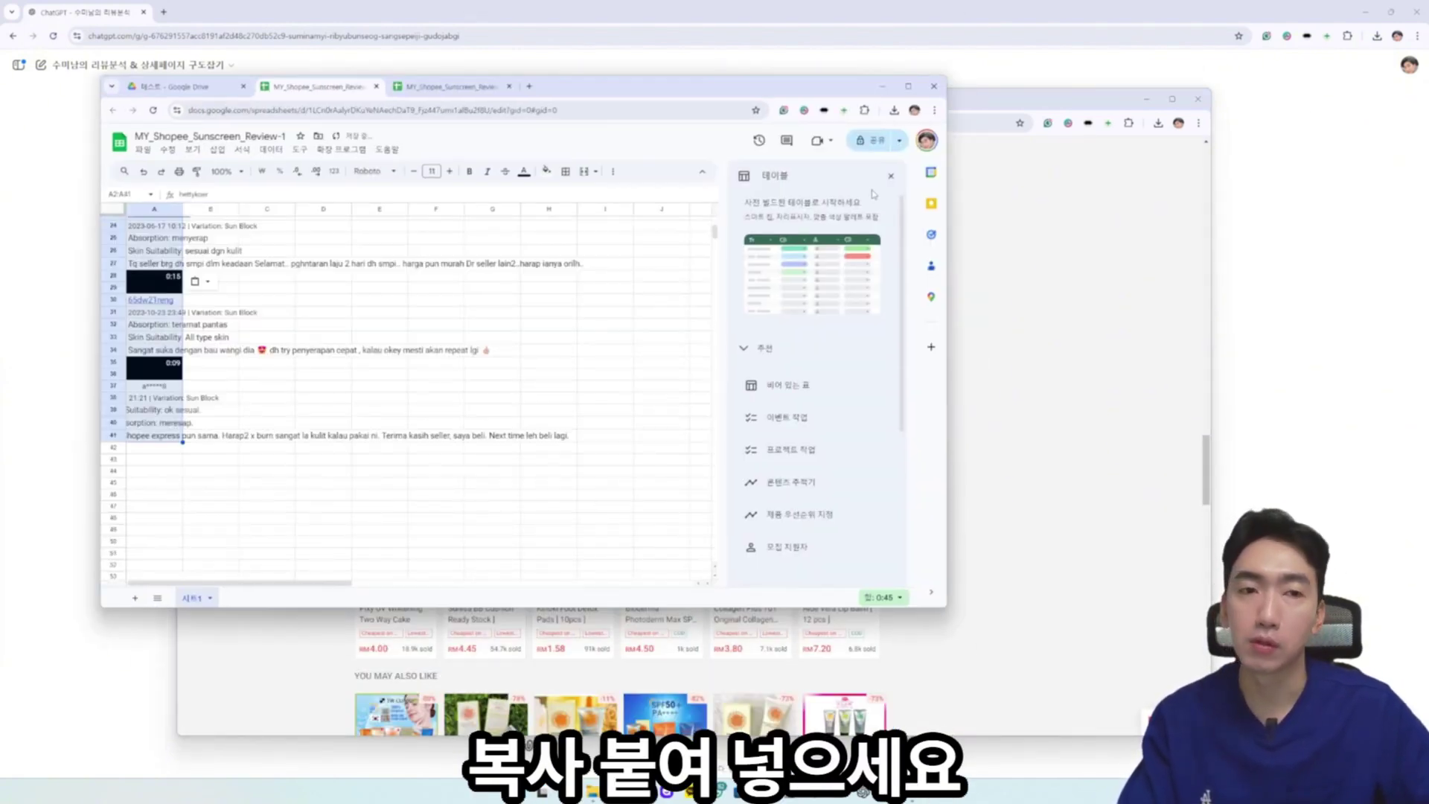
{"action": "left_click", "coordinate": [890, 177]}
Copy the second page of Shopee product reviews and paste it into the review sheet from cell A43
{"action": "left_click", "coordinate": [153, 459]}
{"action": "key", "text": "alt+Tab"}
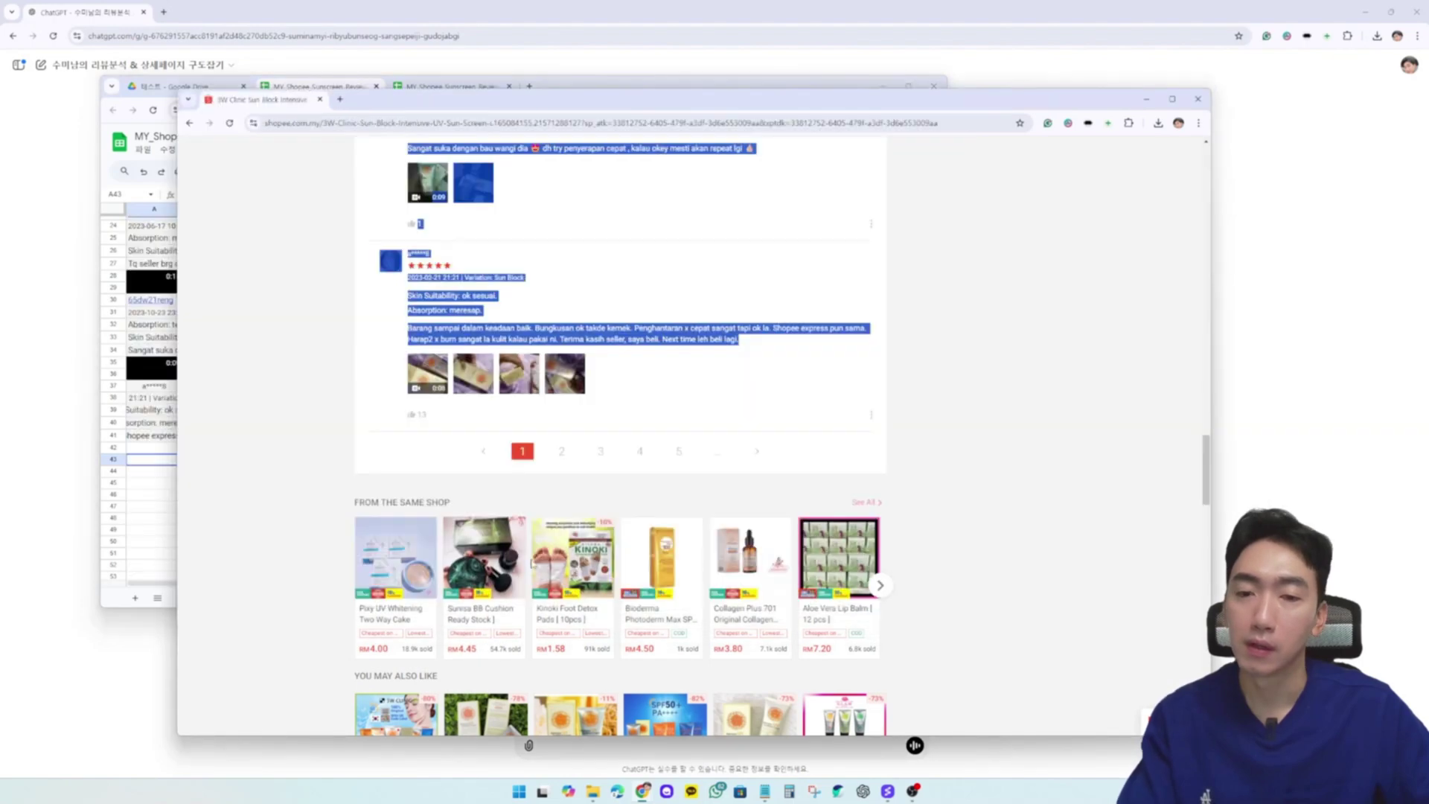
{"action": "left_click", "coordinate": [558, 449]}
{"action": "left_click_drag", "start_coordinate": [378, 259], "coordinate": [674, 503]}
{"action": "scroll", "coordinate": [545, 524], "scroll_direction": "down", "scroll_amount": 3}
{"action": "scroll", "coordinate": [647, 637], "scroll_direction": "down", "scroll_amount": 3}
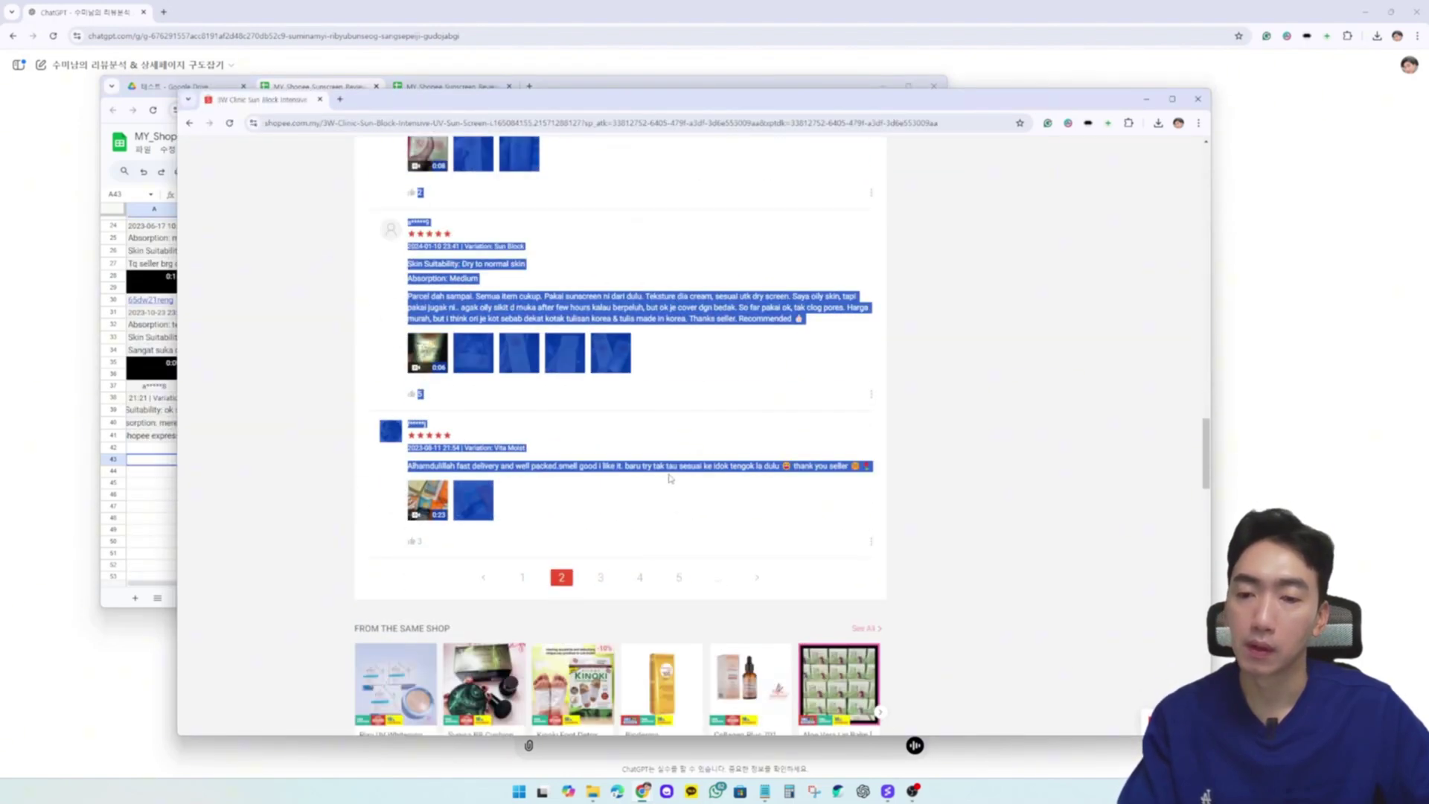
{"action": "key", "text": "ctrl+c"}
{"action": "key", "text": "alt+Tab"}
{"action": "key", "text": "ctrl+v"}
Filter the Shopee product ratings to 3 Star and paste the first page of those reviews below the existing ones in column A
{"action": "key", "text": "alt+Tab"}
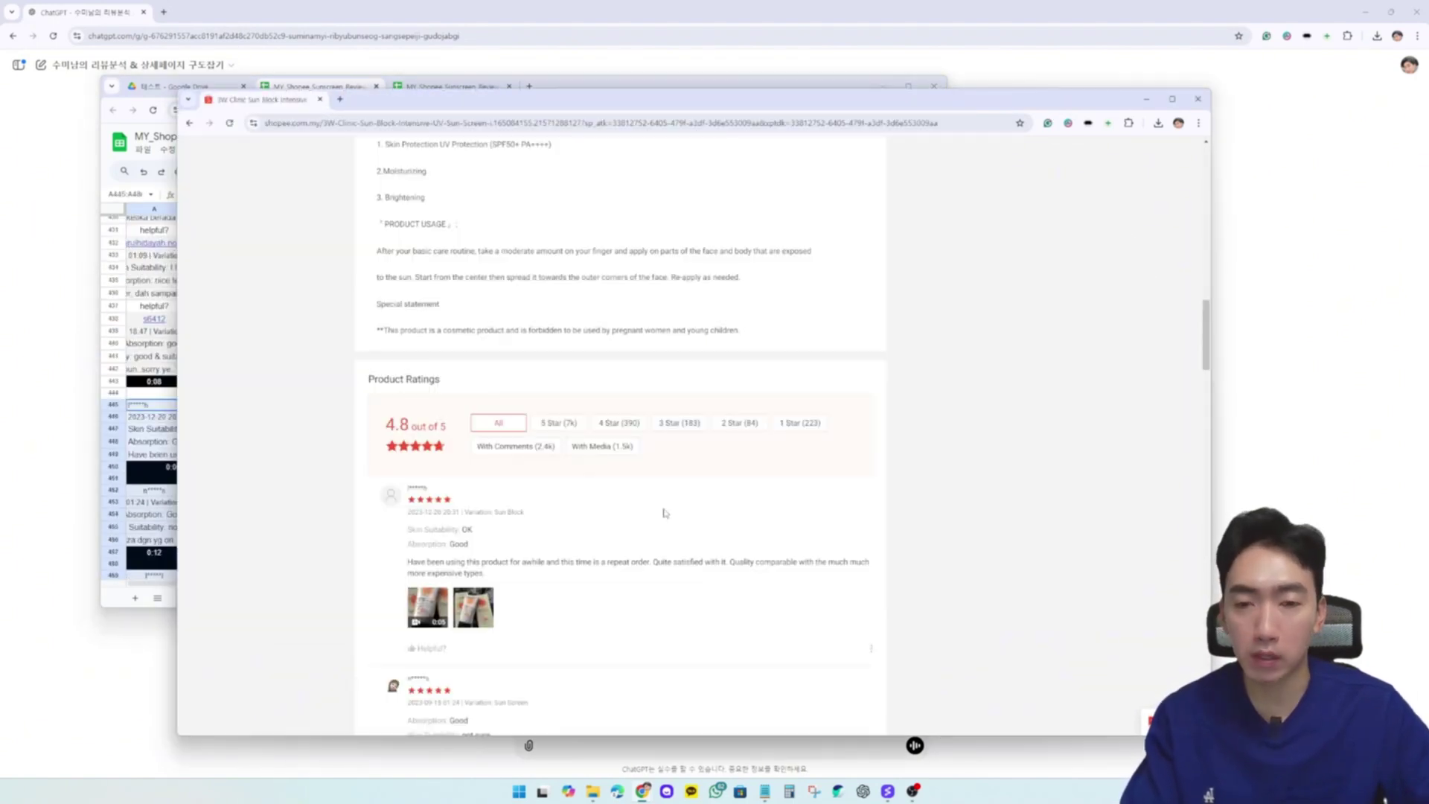
{"action": "left_click", "coordinate": [680, 423]}
{"action": "left_click_drag", "start_coordinate": [379, 475], "coordinate": [558, 536]}
{"action": "scroll", "coordinate": [525, 513], "scroll_direction": "down", "scroll_amount": 5}
{"action": "scroll", "coordinate": [492, 535], "scroll_direction": "down", "scroll_amount": 5}
{"action": "key", "text": "alt+Tab"}
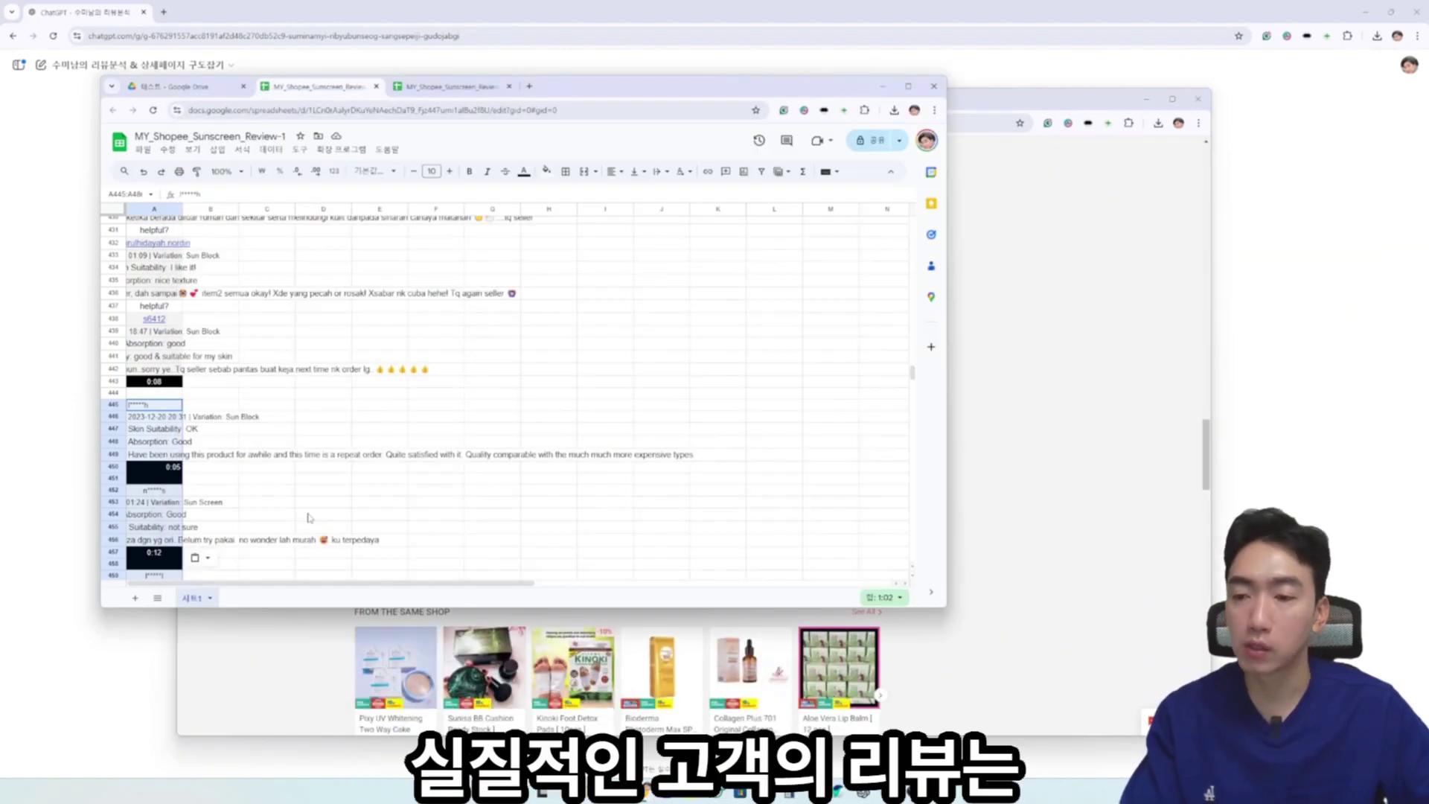
{"action": "scroll", "coordinate": [154, 500], "scroll_direction": "down", "scroll_amount": 5}
{"action": "scroll", "coordinate": [154, 501], "scroll_direction": "up", "scroll_amount": 2}
{"action": "left_click", "coordinate": [154, 302]}
{"action": "key", "text": "ctrl+v"}
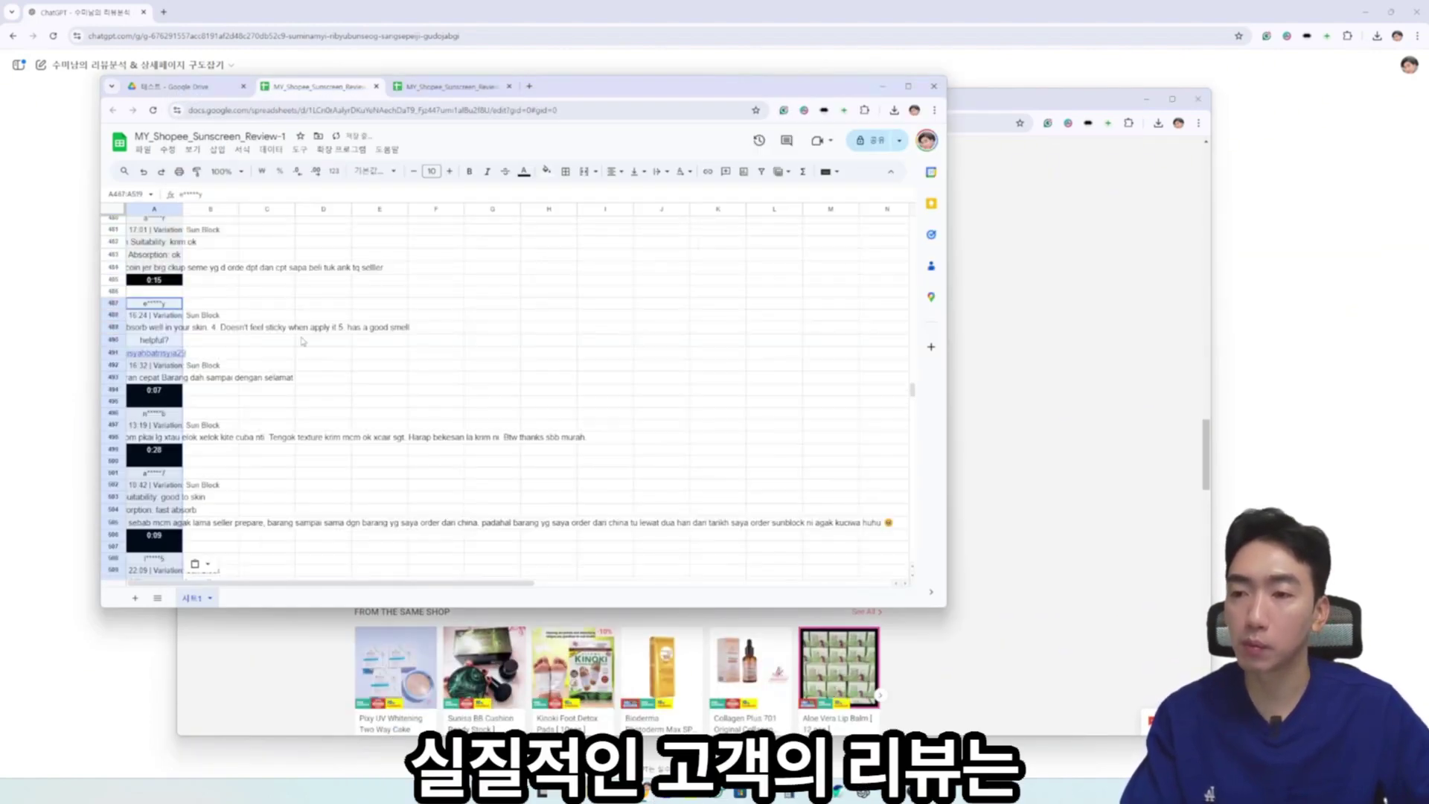
Return to the Shopee ratings and open the second page of 3-star reviews
{"action": "key", "text": "alt+Tab"}
{"action": "scroll", "coordinate": [662, 458], "scroll_direction": "up", "scroll_amount": 5}
{"action": "scroll", "coordinate": [610, 521], "scroll_direction": "down", "scroll_amount": 4}
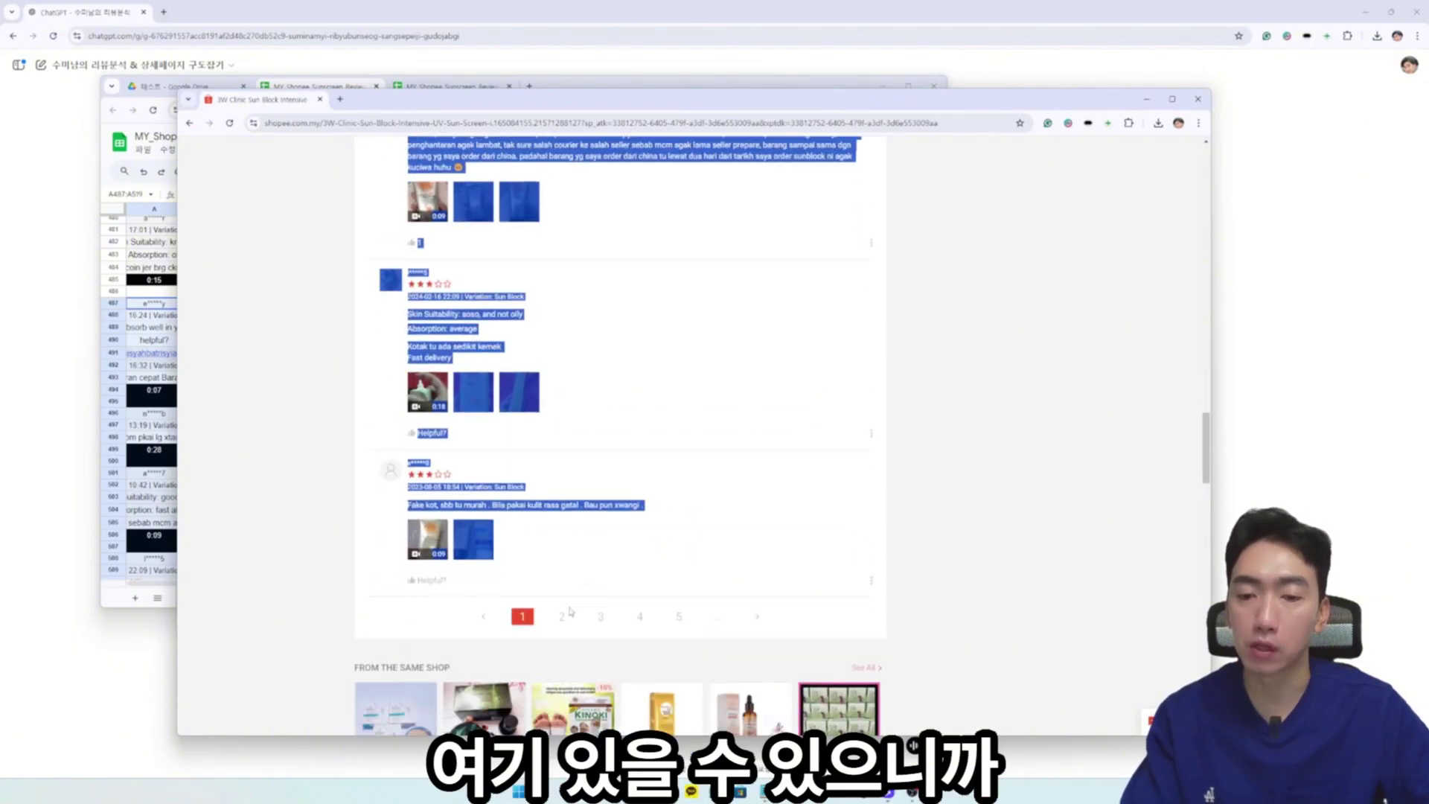
{"action": "left_click", "coordinate": [563, 614]}
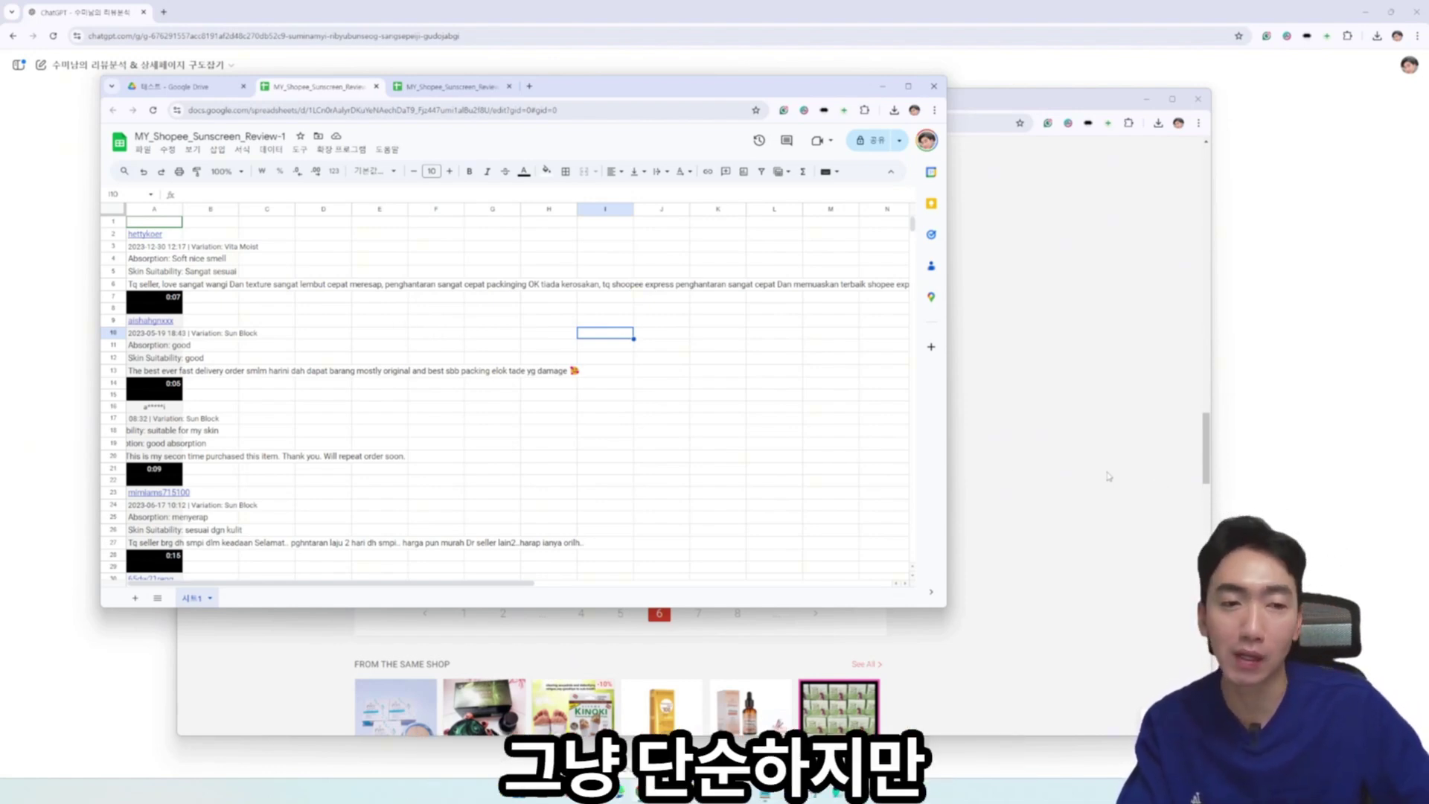
Revisit the upper part of the Shopee product page, check the saved review sheet in the 테스트 Drive folder, and return to the sheet
{"action": "left_click", "coordinate": [1205, 446]}
{"action": "left_click_drag", "start_coordinate": [1206, 446], "coordinate": [1205, 216]}
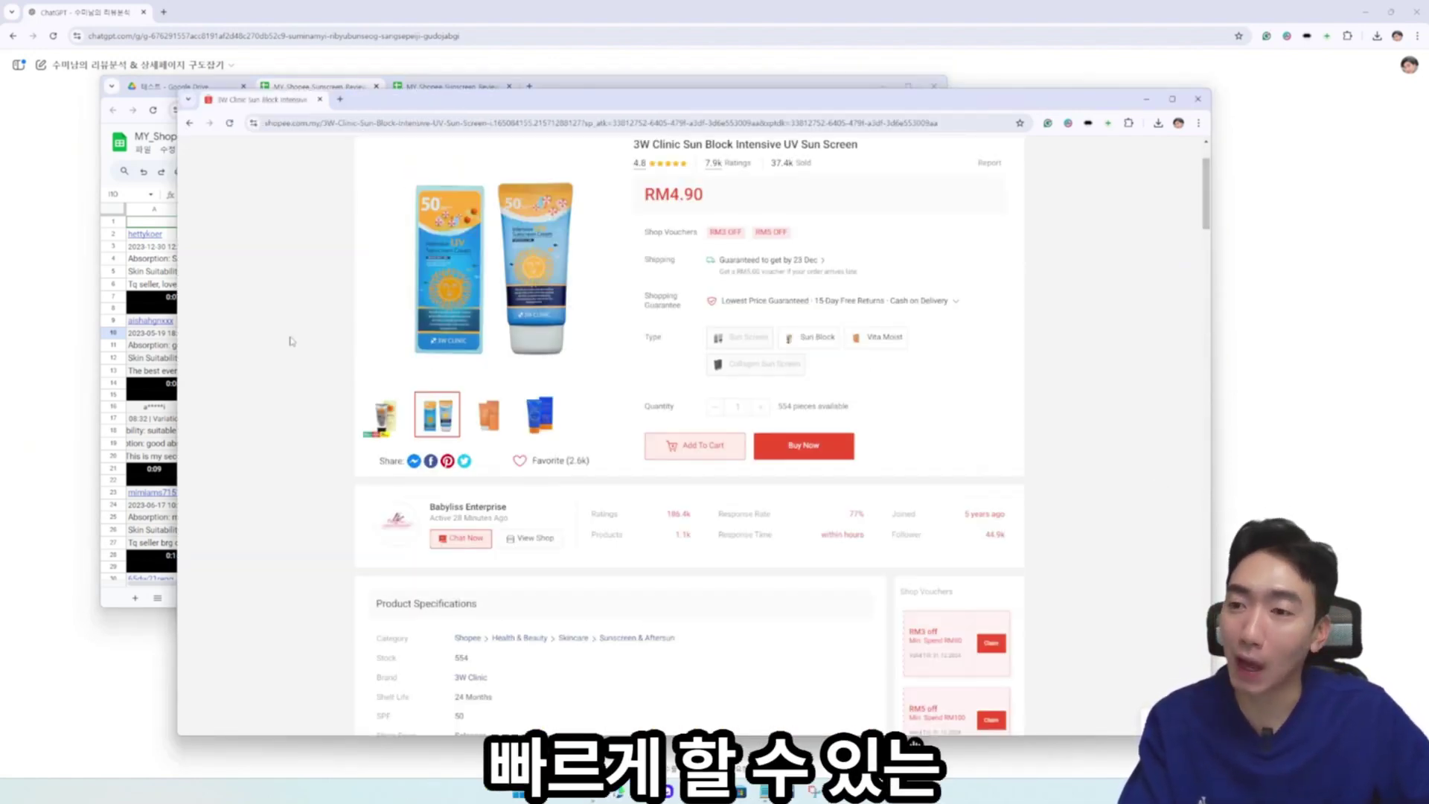
{"action": "left_click", "coordinate": [173, 358]}
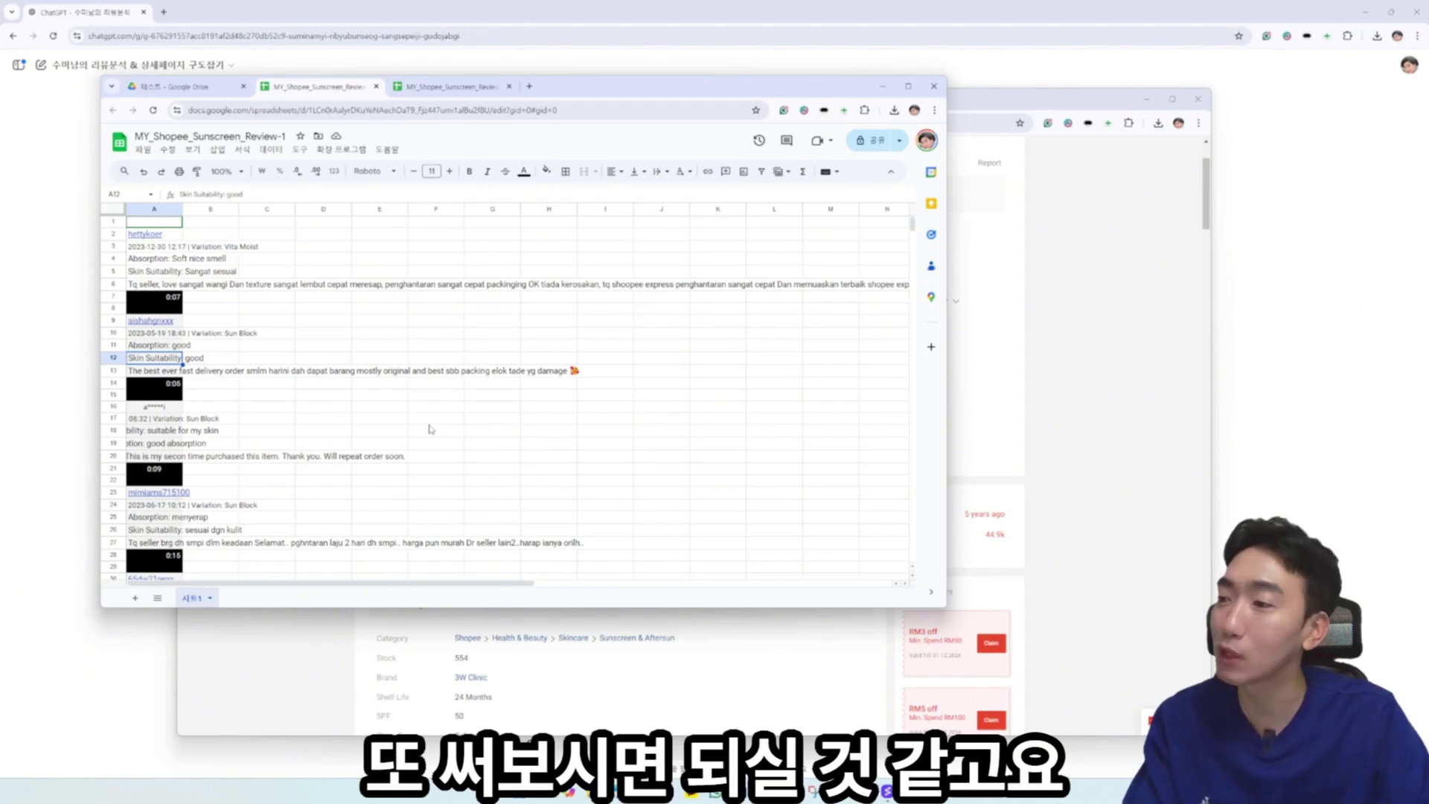
{"action": "left_click", "coordinate": [186, 86]}
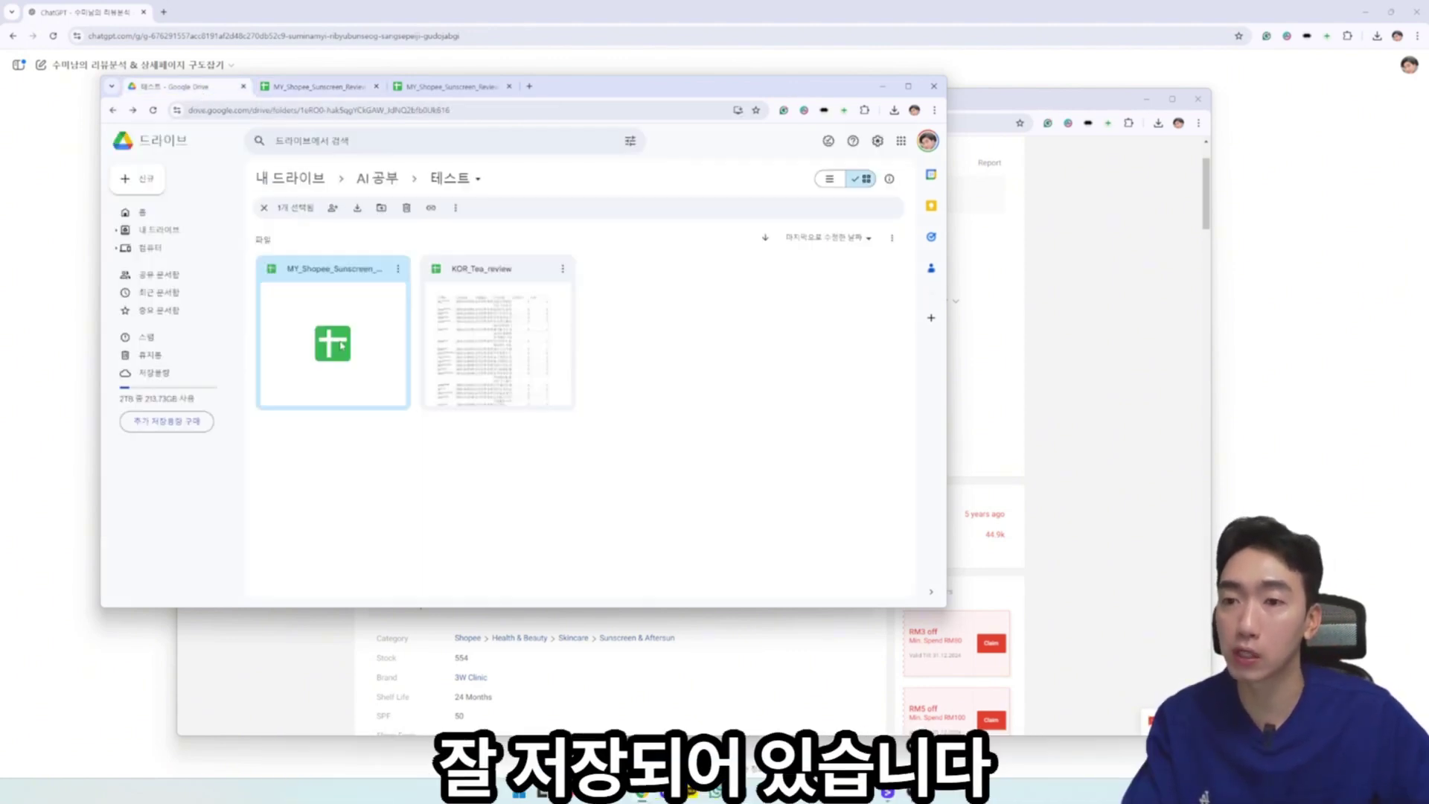
{"action": "left_click", "coordinate": [320, 86]}
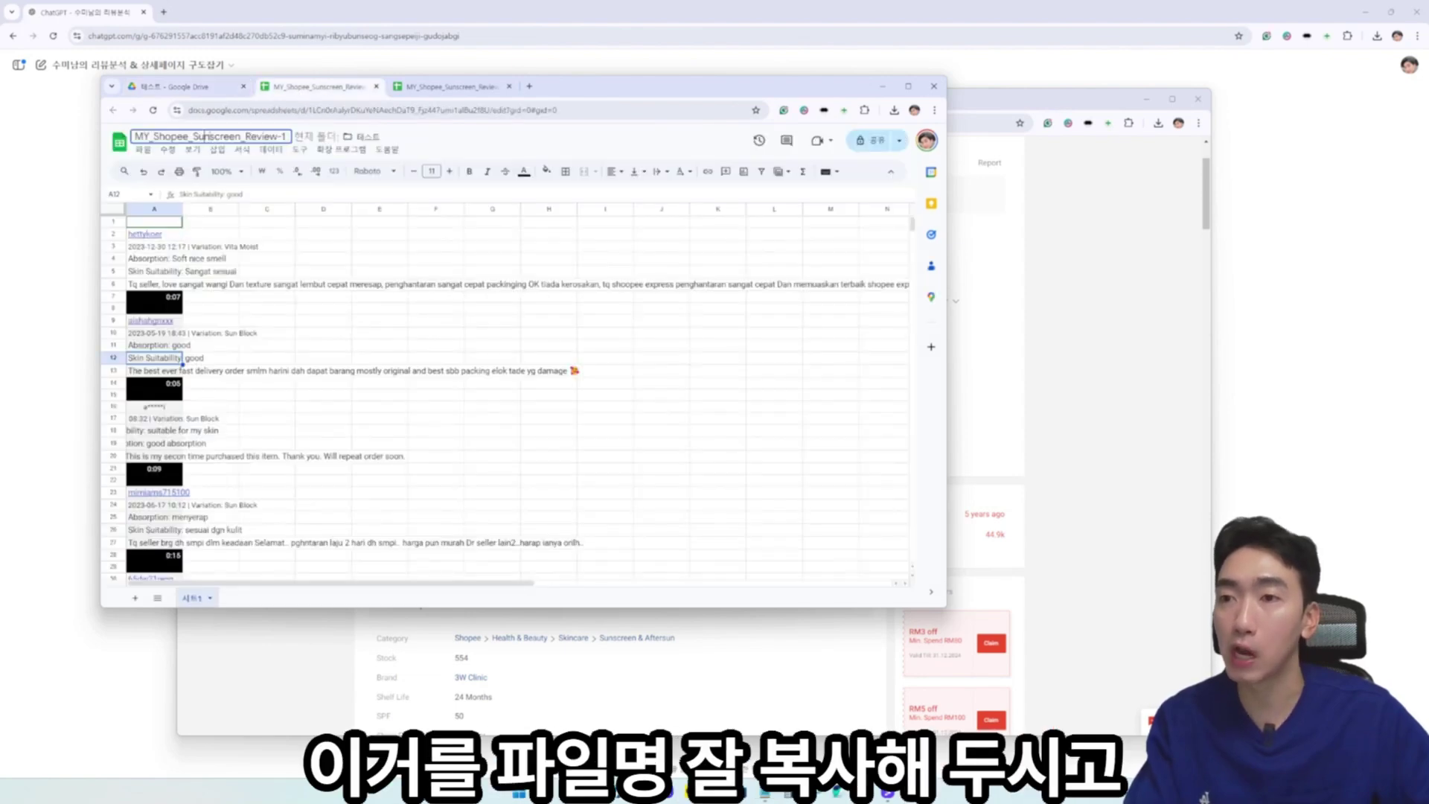
Attach the review sheet MY_Shopee_Sunscreen_Review-1 to the custom GPT chat in ChatGPT and begin a follow-up message with "한글로써줘."
{"action": "left_click", "coordinate": [232, 134]}
{"action": "left_click", "coordinate": [239, 18]}
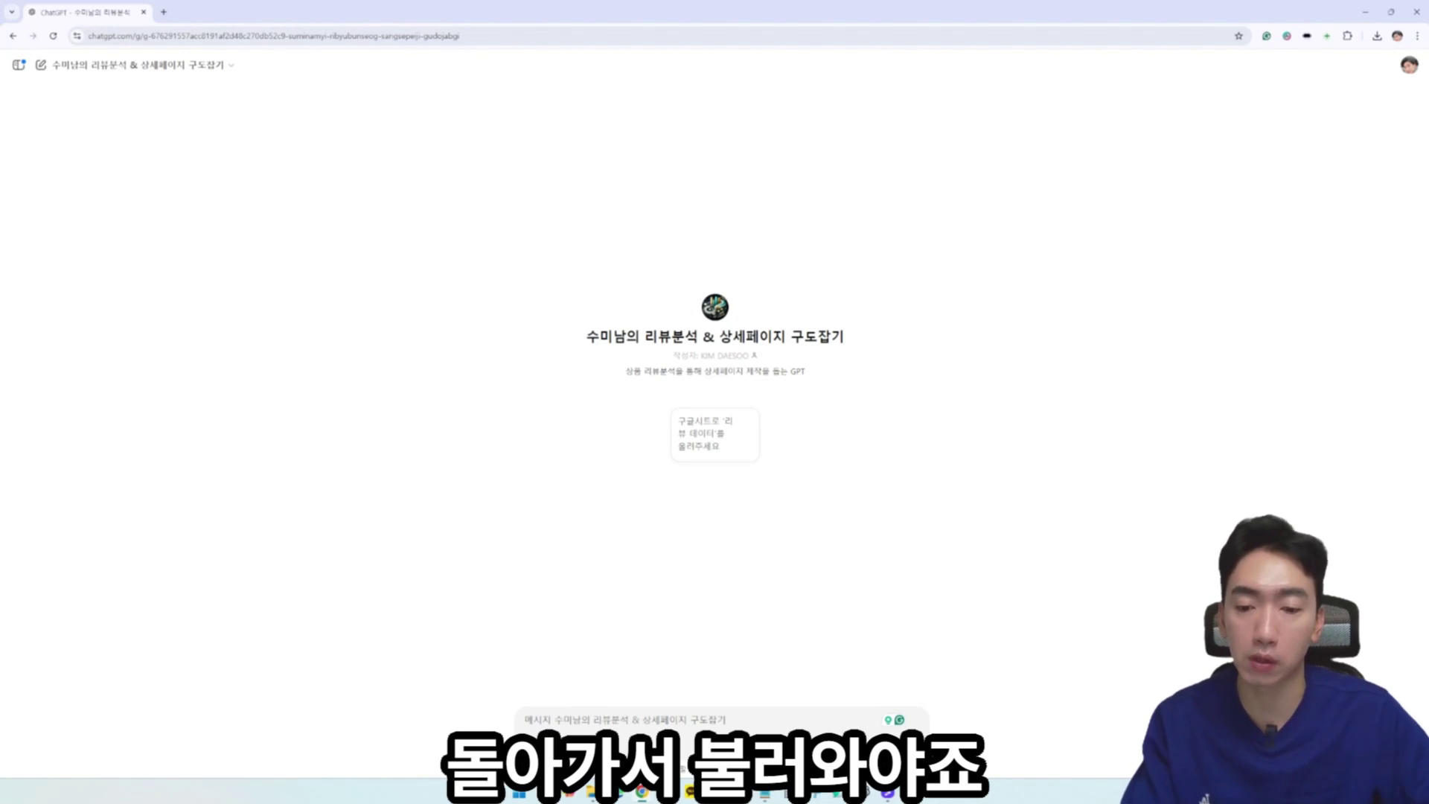
{"action": "left_click", "coordinate": [528, 744]}
{"action": "left_click", "coordinate": [565, 694]}
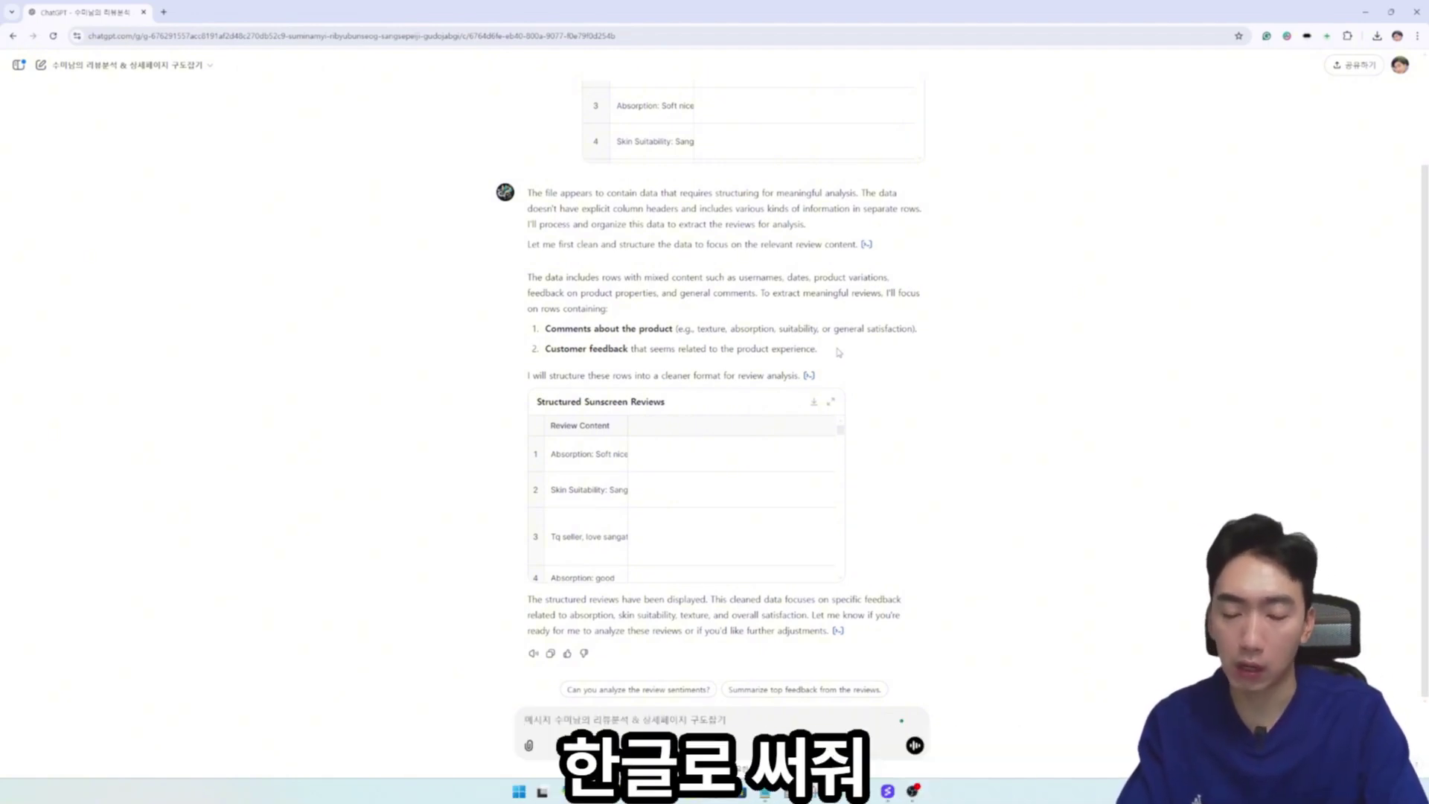
{"action": "type", "text": "한글로써줘. 그리"}
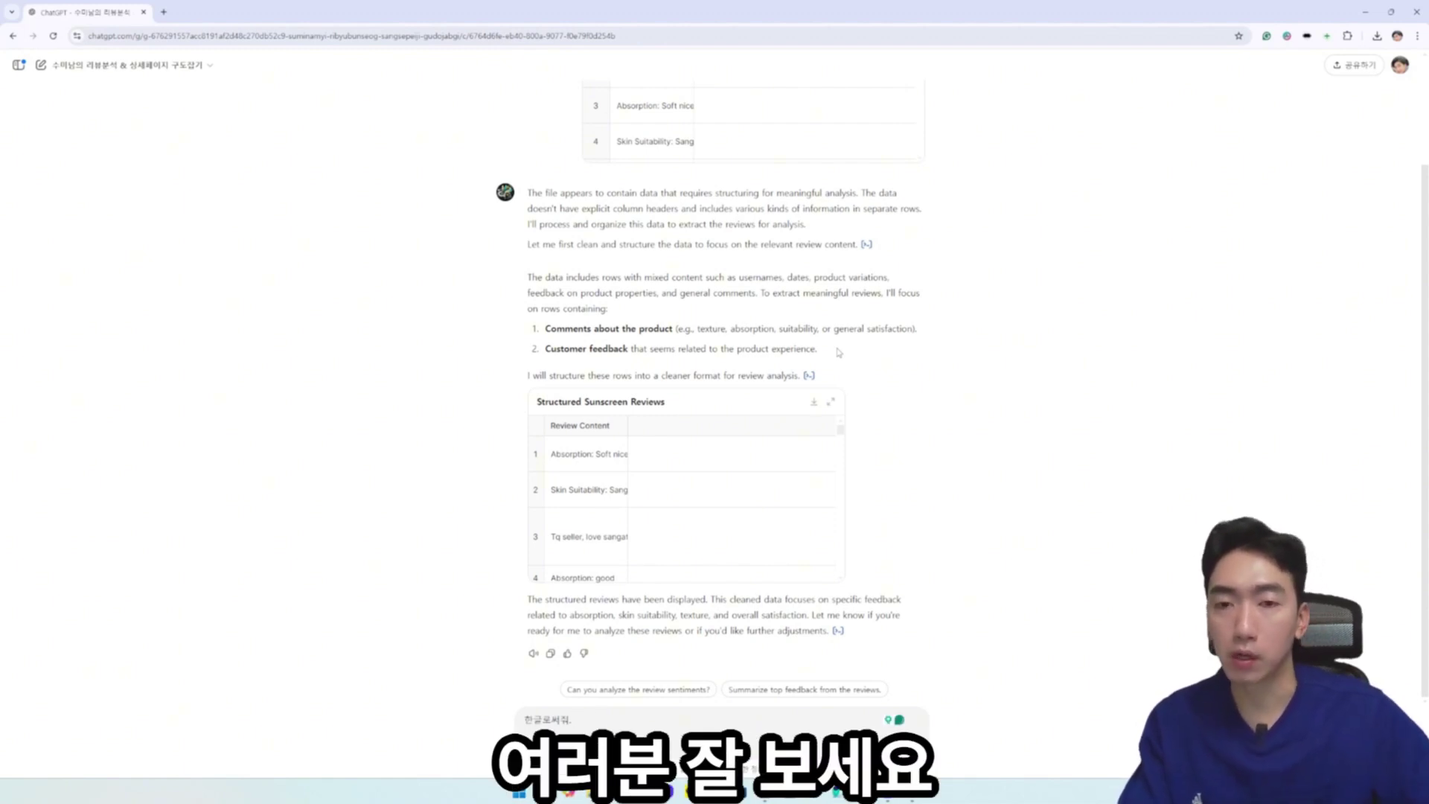
Switch to the Shopee page and examine the helpful labels and date stamps in the 1-star product reviews
{"action": "key", "text": "alt+Tab"}
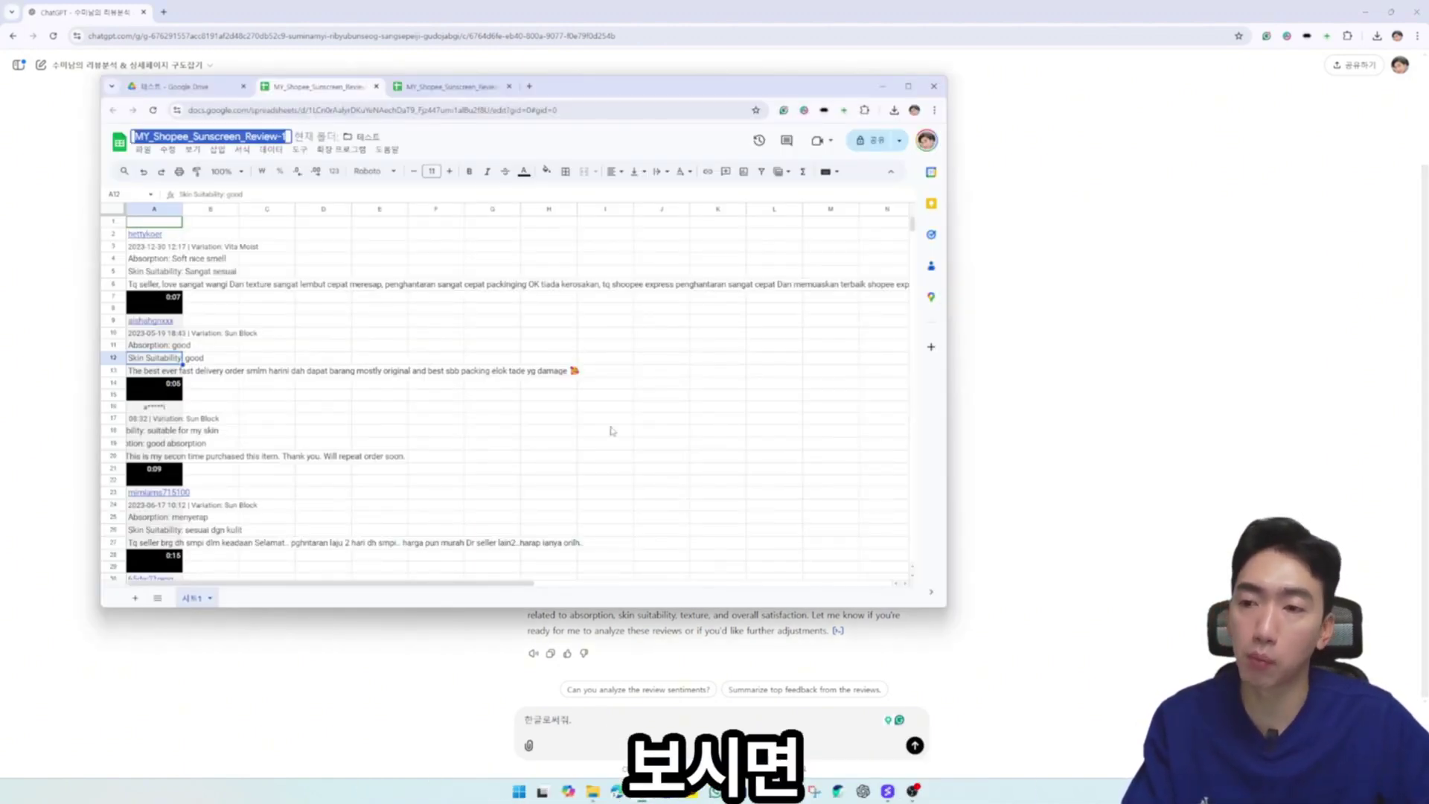
{"action": "key", "text": "alt+Tab"}
{"action": "key", "text": "alt+Tab"}
{"action": "key", "text": "alt+Tab"}
{"action": "scroll", "coordinate": [457, 454], "scroll_direction": "down", "scroll_amount": 10}
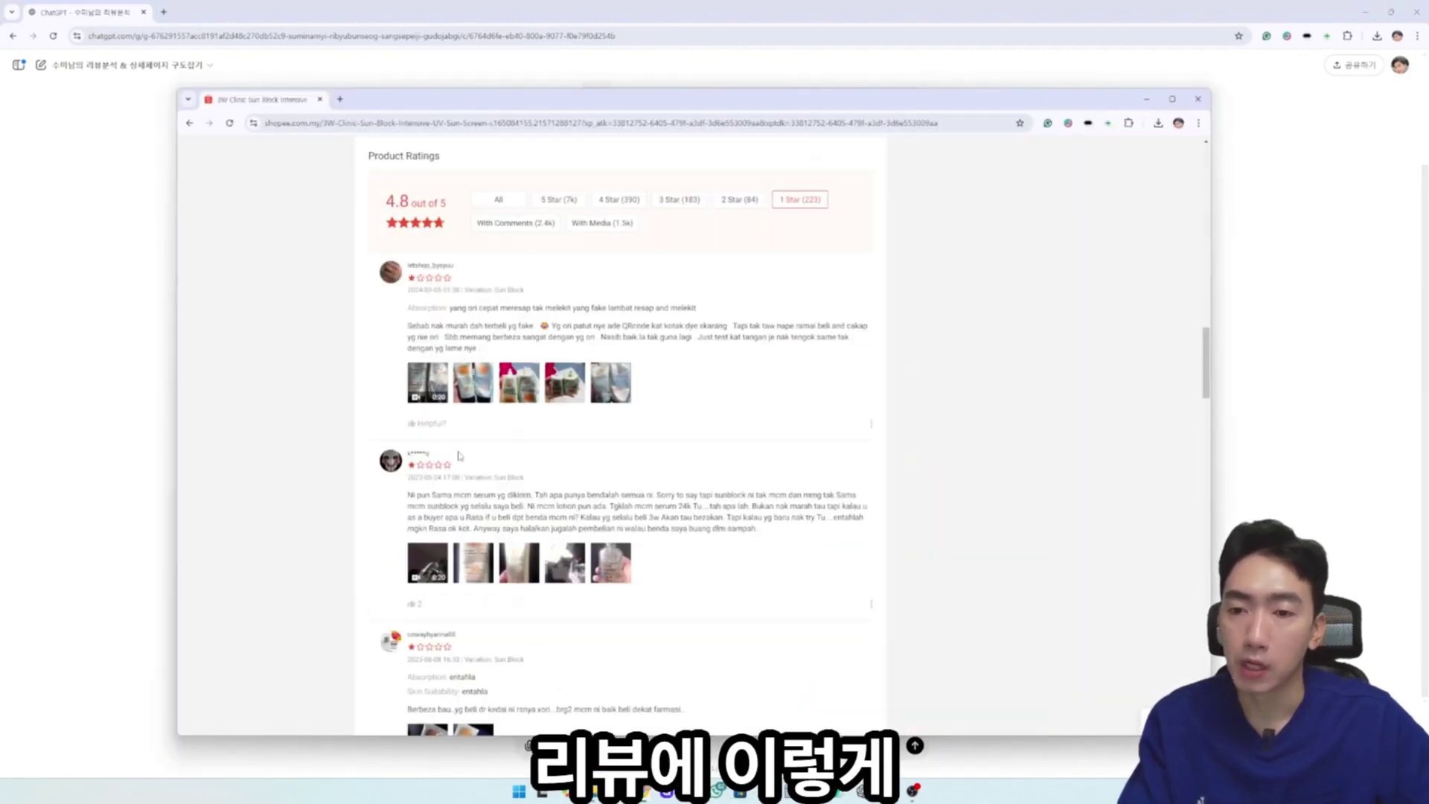
{"action": "left_click_drag", "start_coordinate": [448, 424], "coordinate": [410, 428]}
{"action": "left_click", "coordinate": [429, 423]}
{"action": "left_click", "coordinate": [502, 436]}
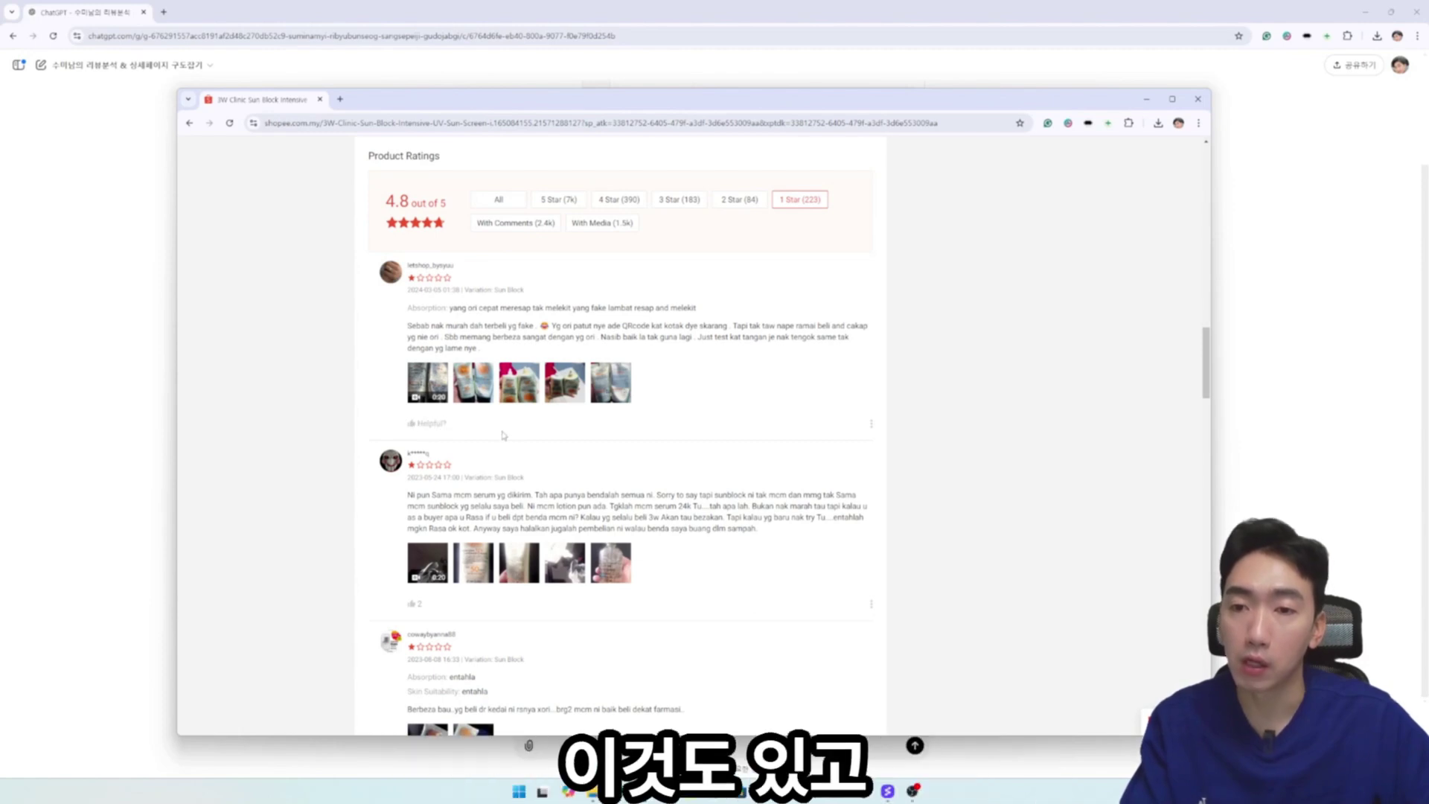
{"action": "left_click_drag", "start_coordinate": [461, 291], "coordinate": [411, 291]}
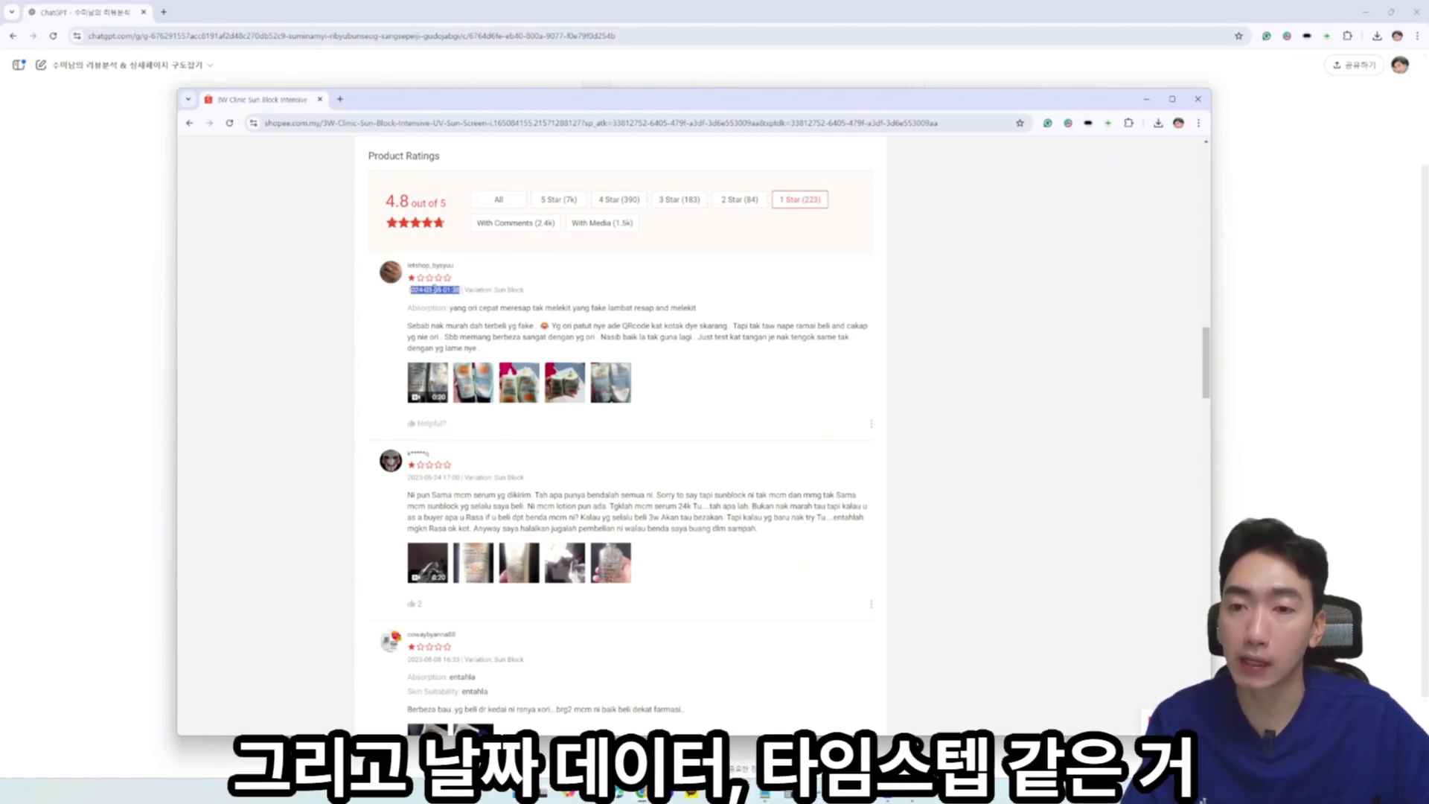
{"action": "left_click", "coordinate": [530, 303]}
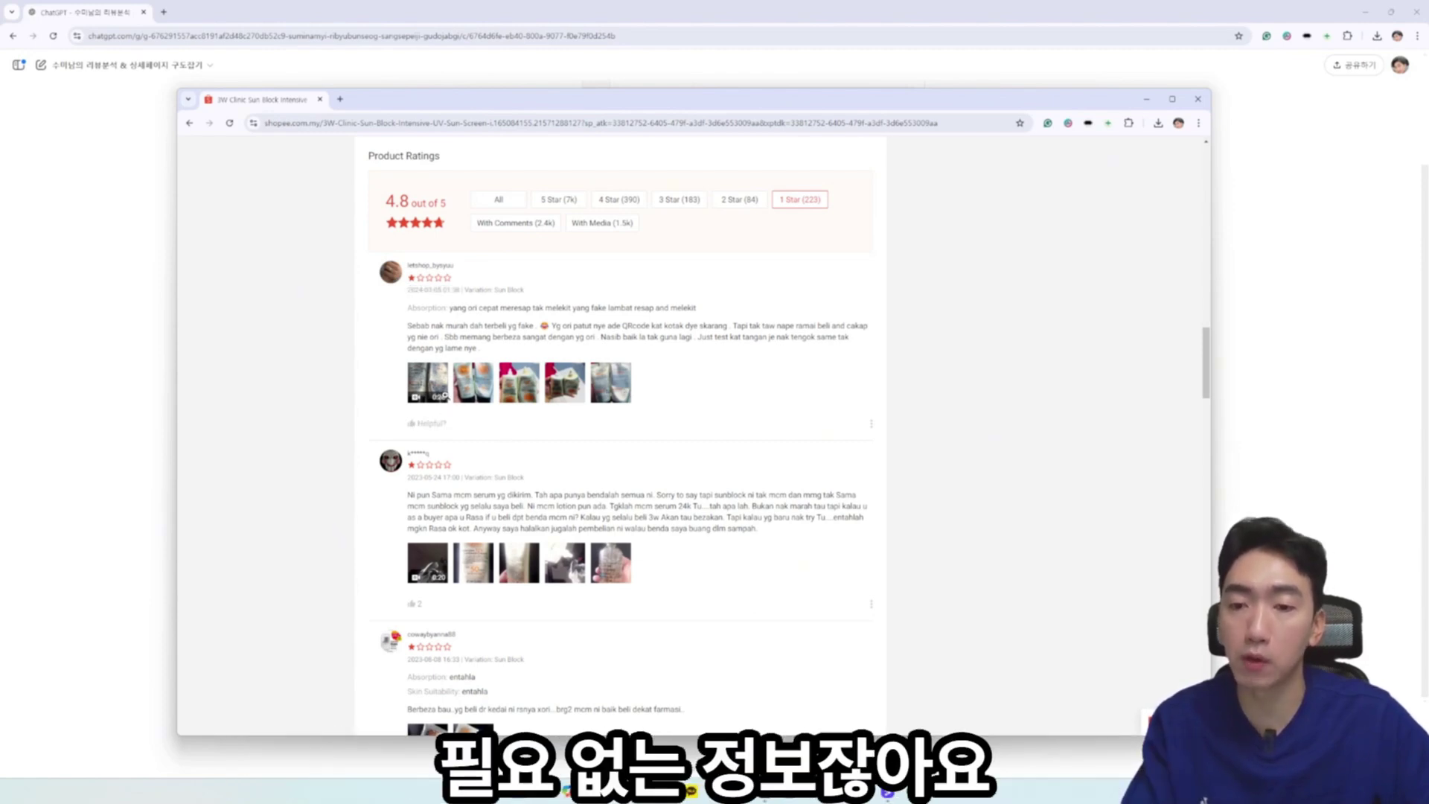
Back in ChatGPT, extend the message to exclude timestamps, date information and the keyword 'helpful' from the review analysis
{"action": "left_click", "coordinate": [508, 6]}
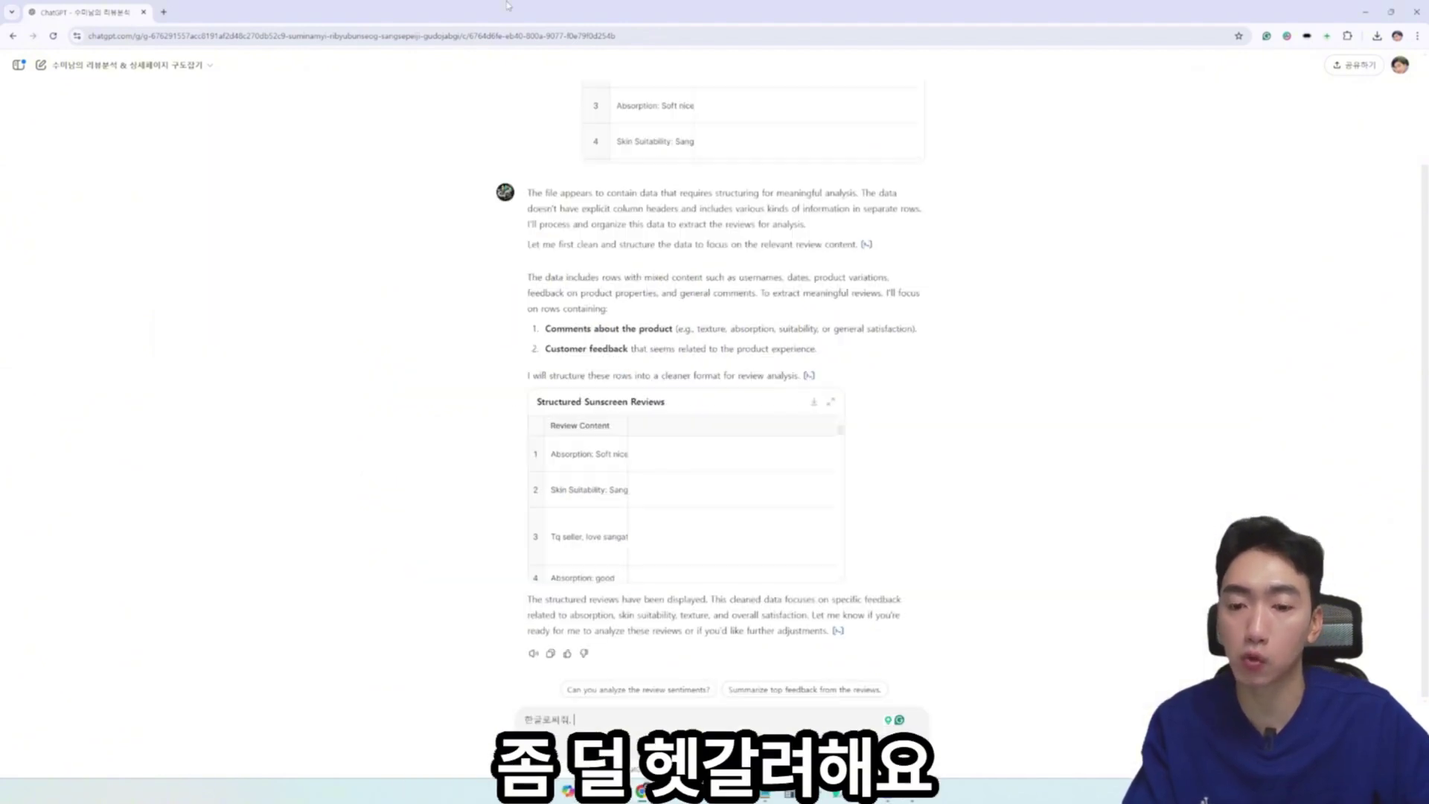
{"action": "type", "text": "너가 리뷰 분석을할때 타임슴"}
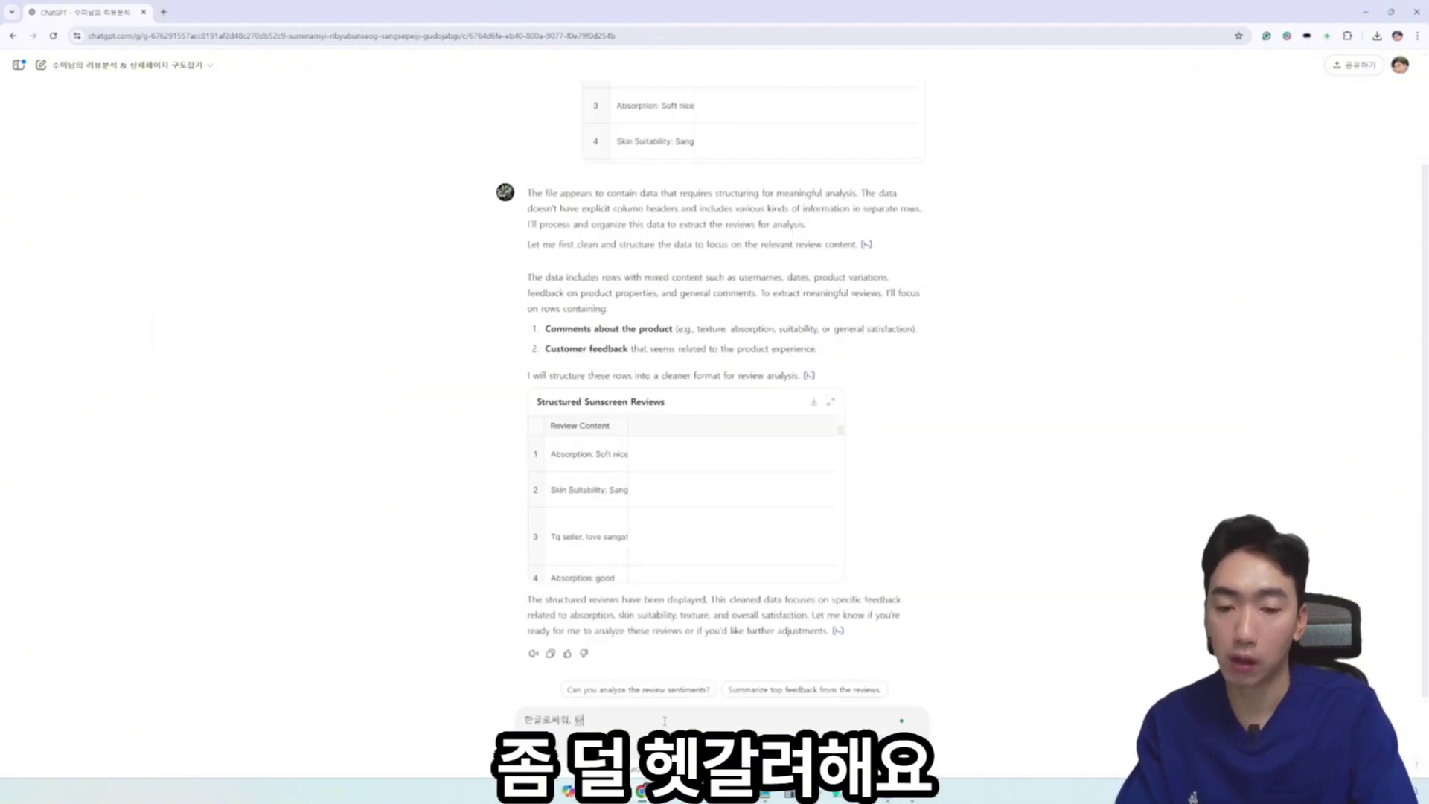
{"action": "type", "text": "탬프, 날짜정보는 "}
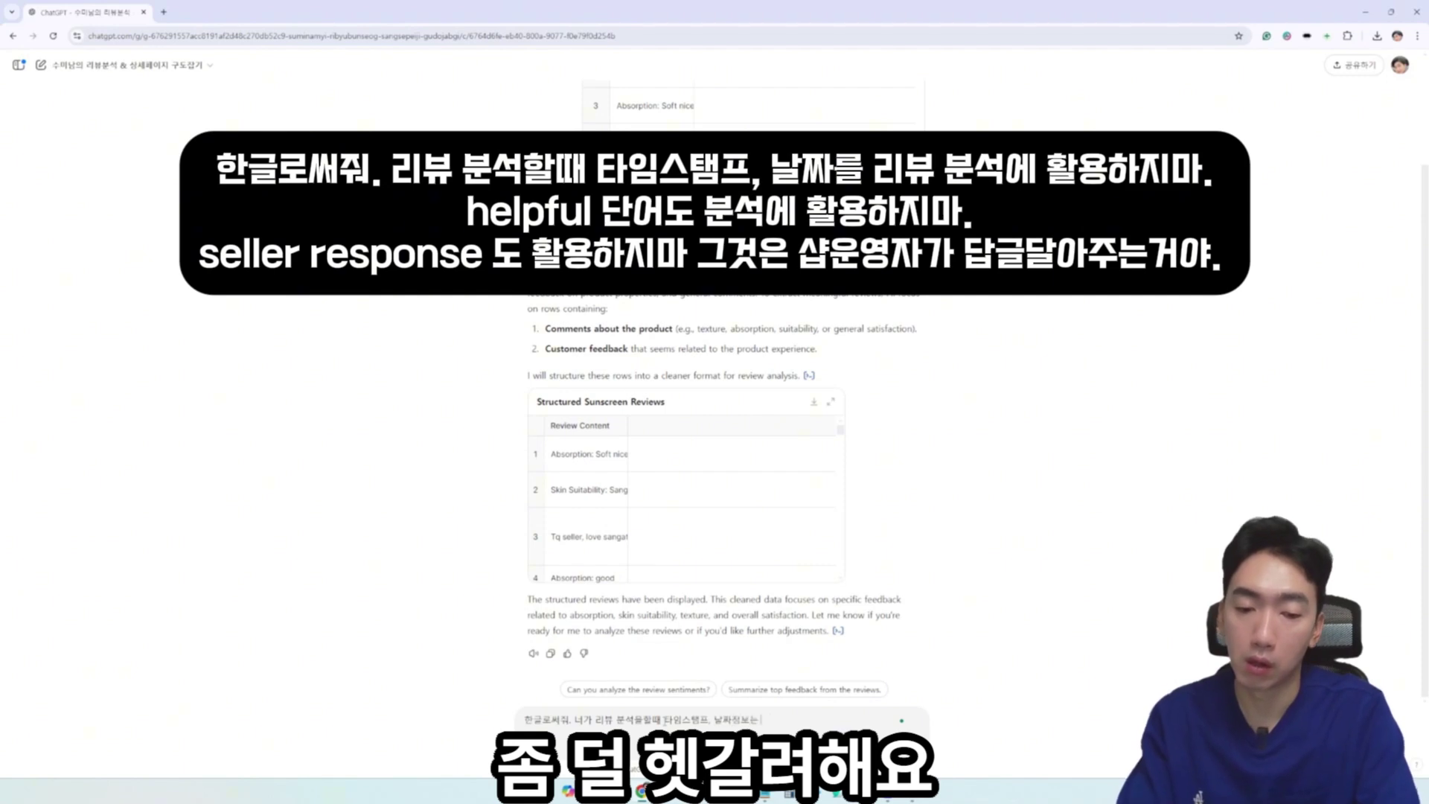
{"action": "type", "text": "활용하지마. 키워드 'helpful' 이라는"}
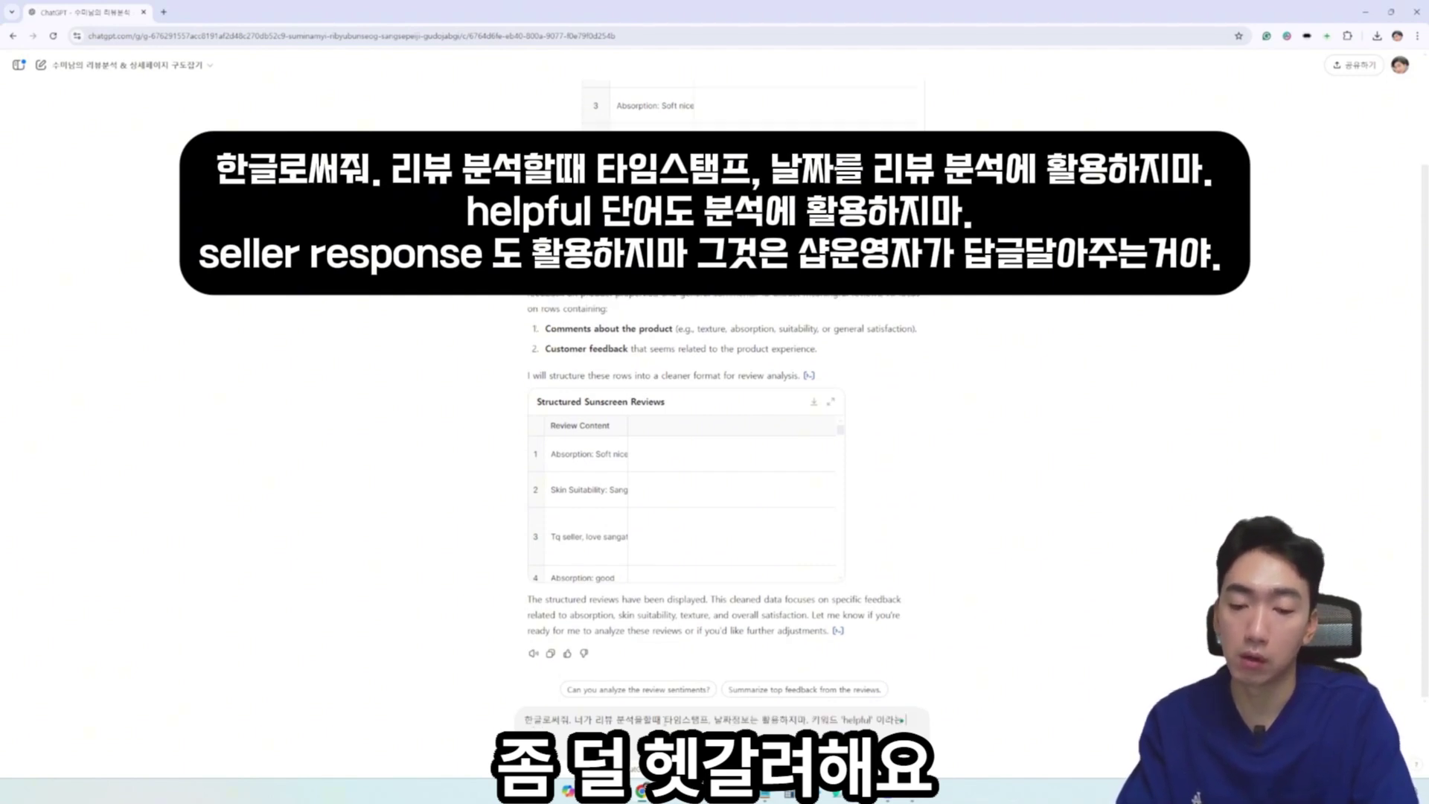
{"action": "type", "text": " 단어는 리뷰 분석에 활용하지마."}
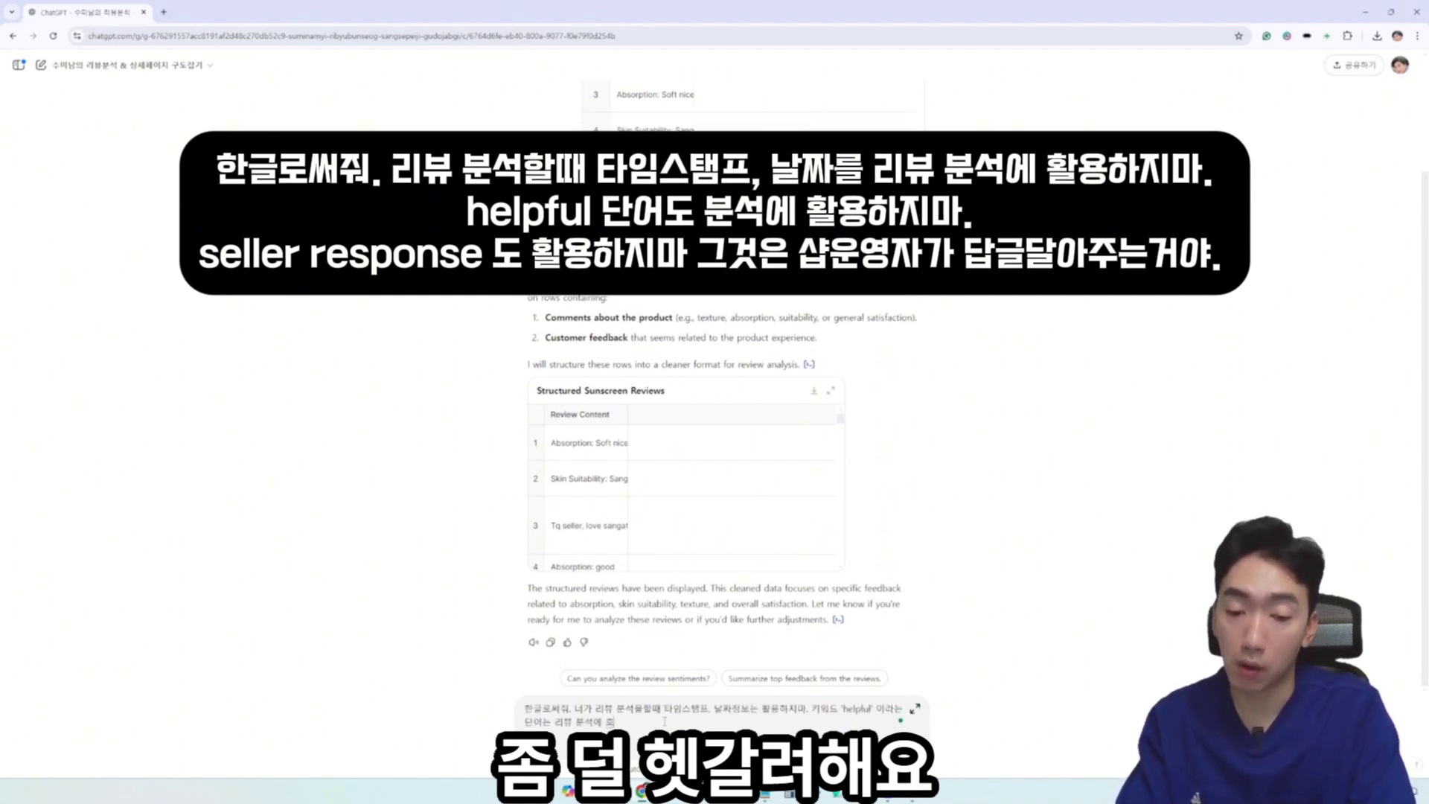
Check page 7 of Shopee's 1-star reviews for seller responses, and send the ChatGPT message with seller response also excluded from the analysis
{"action": "key", "text": "alt+Tab"}
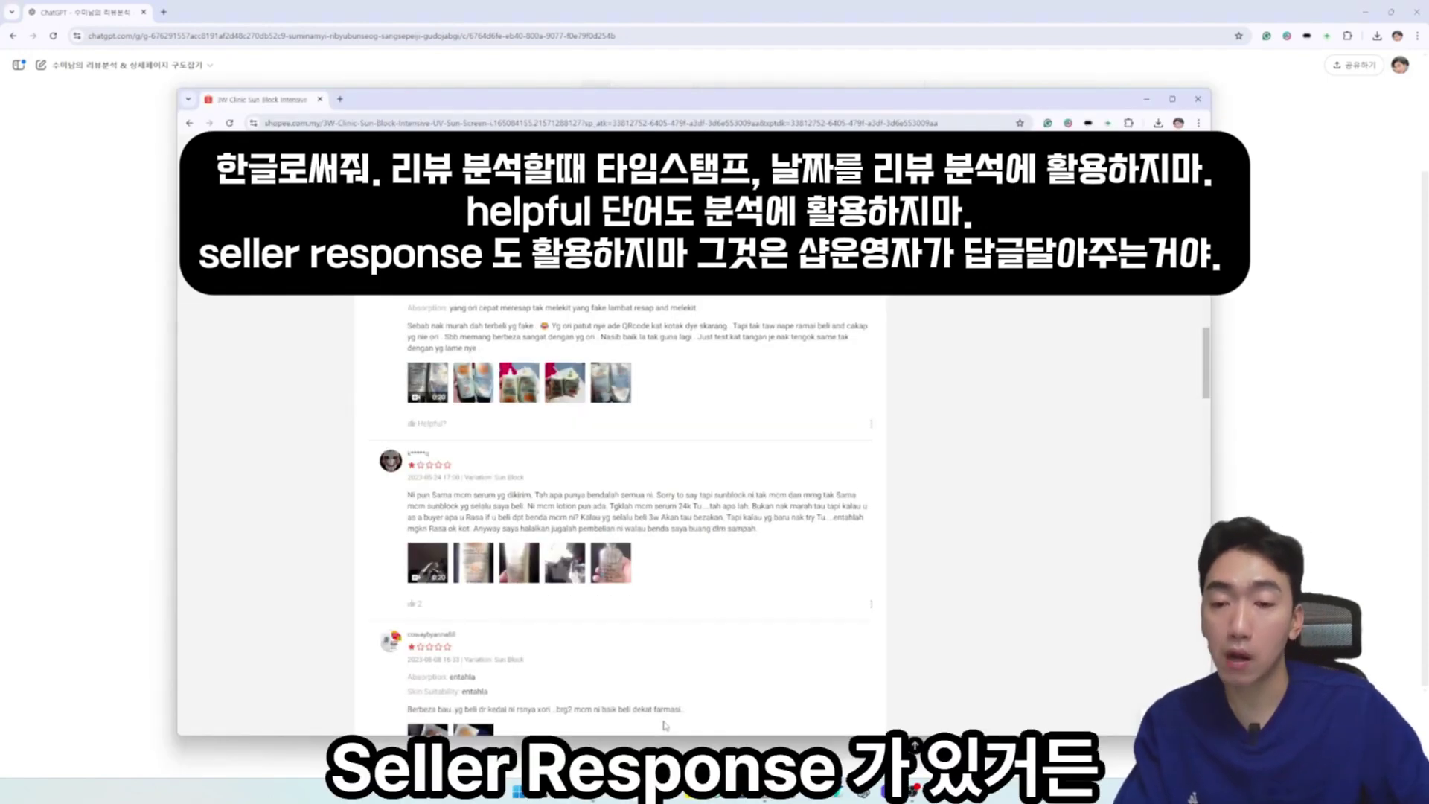
{"action": "scroll", "coordinate": [672, 611], "scroll_direction": "down", "scroll_amount": 5}
{"action": "scroll", "coordinate": [655, 595], "scroll_direction": "down", "scroll_amount": 3}
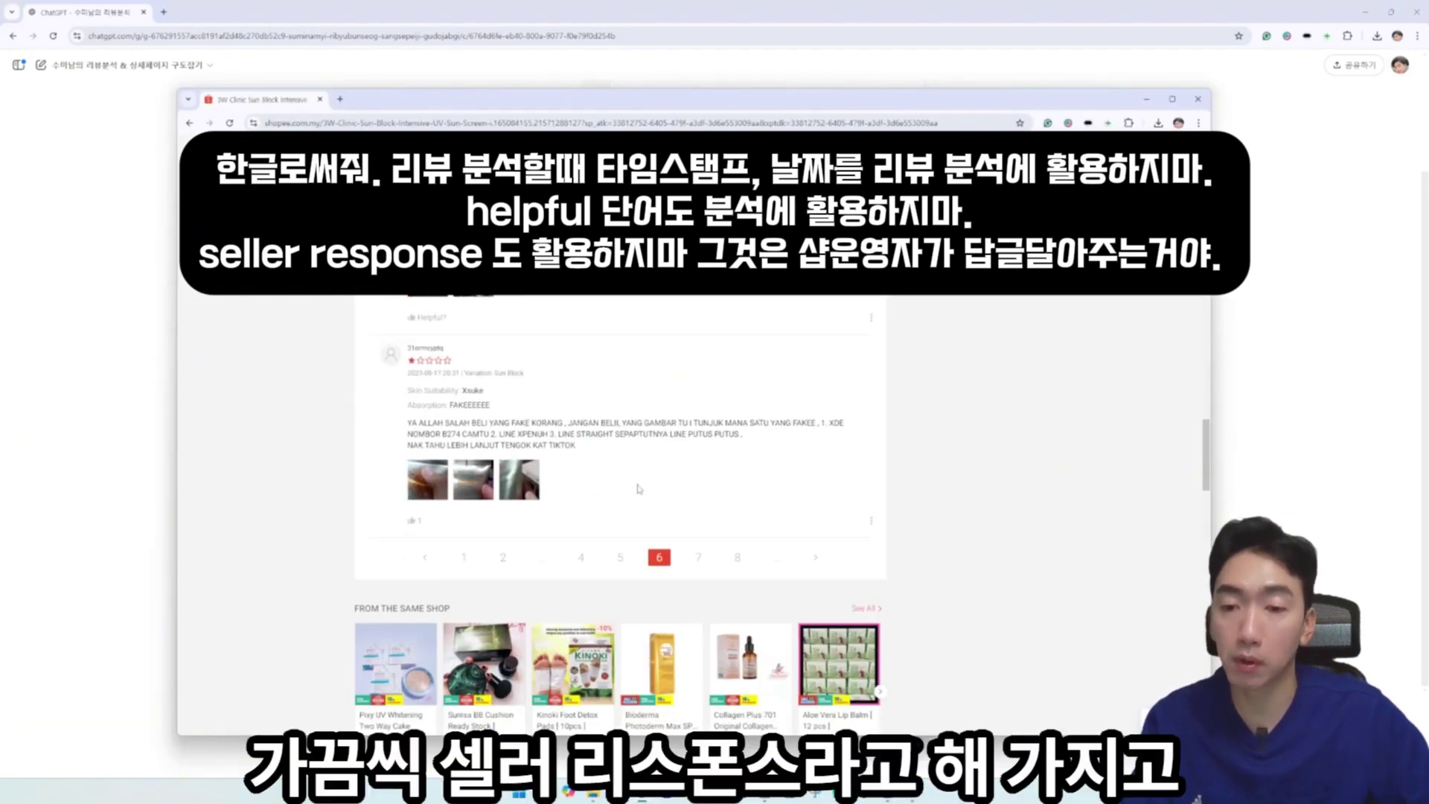
{"action": "left_click", "coordinate": [698, 558]}
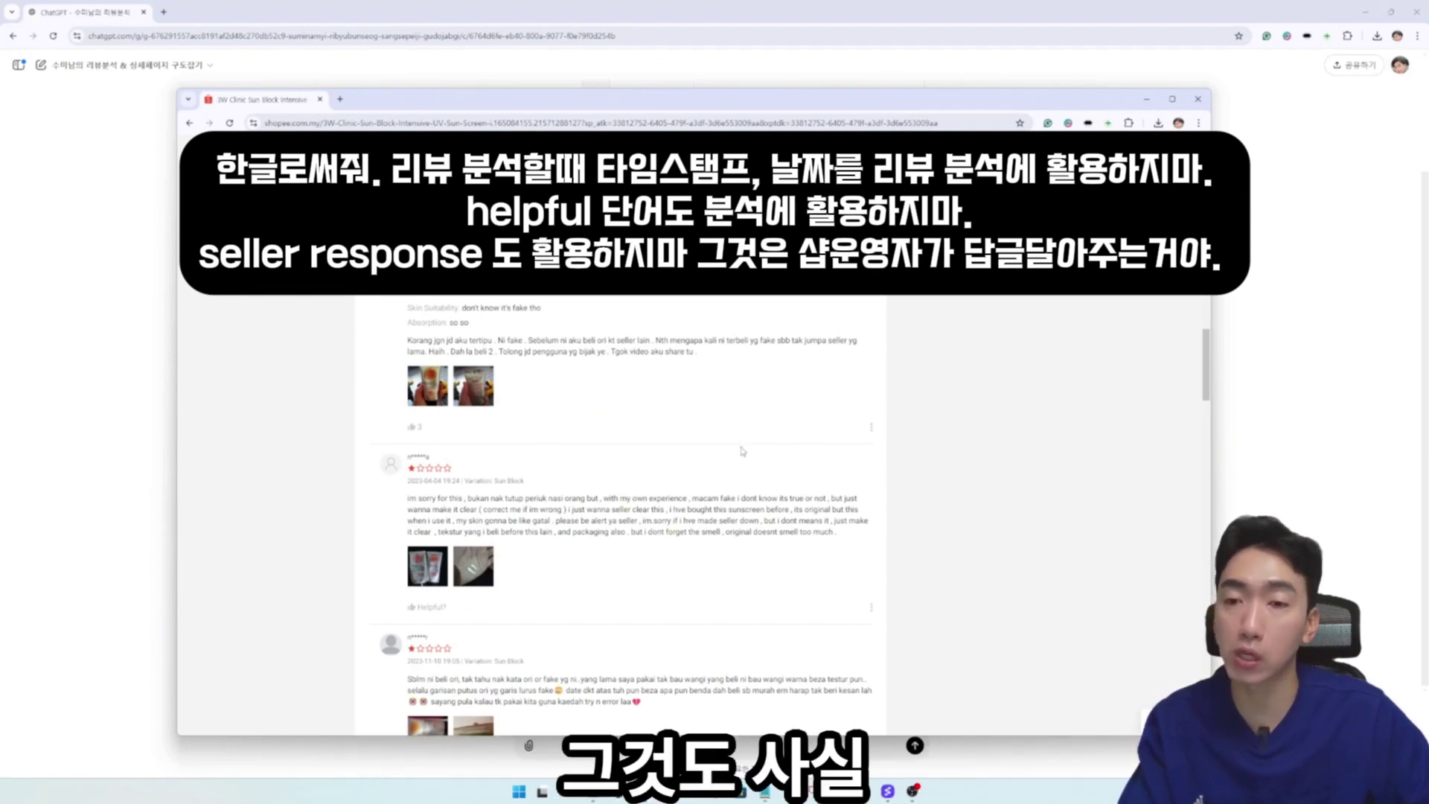
{"action": "key", "text": "alt+Tab"}
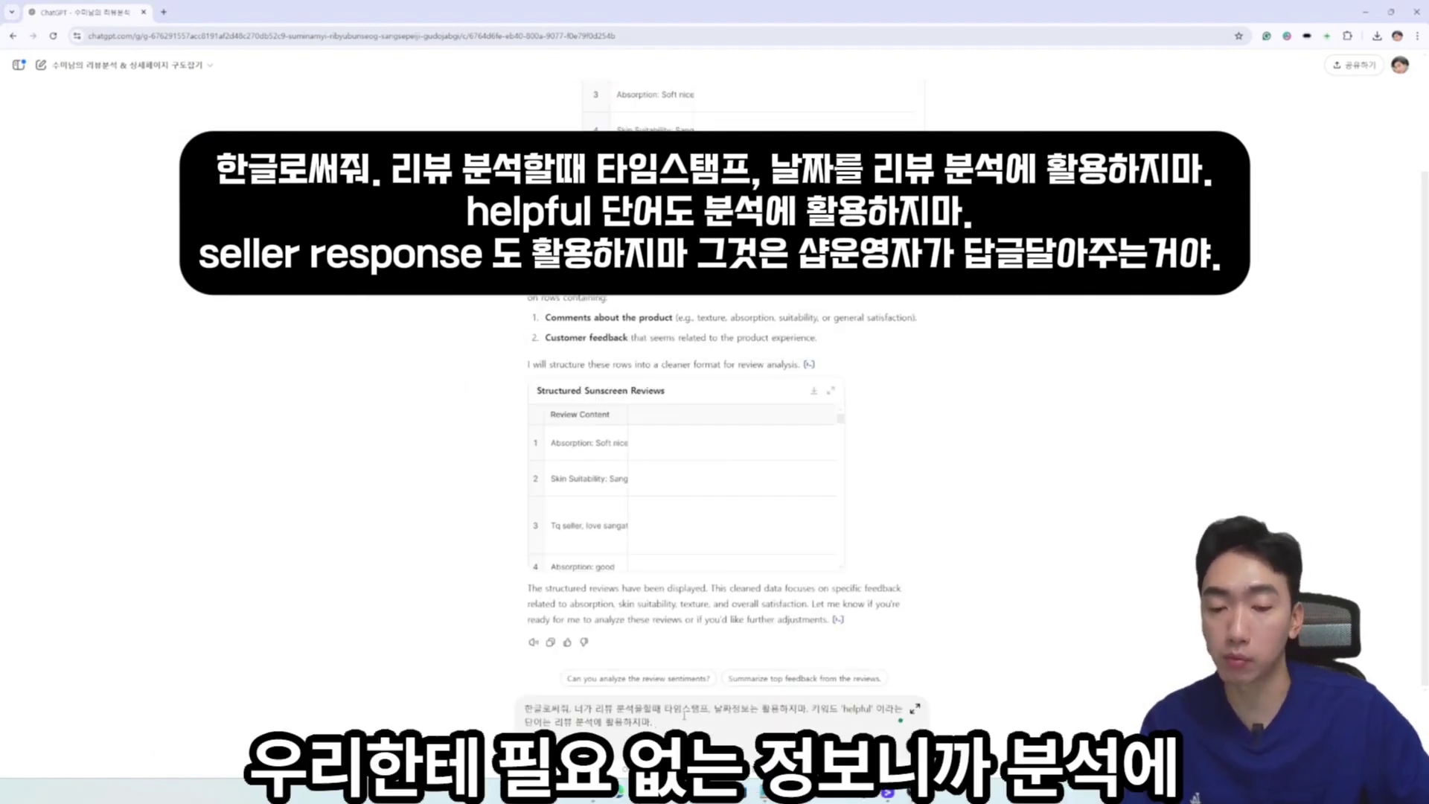
{"action": "type", "text": "seller response 도 써"}
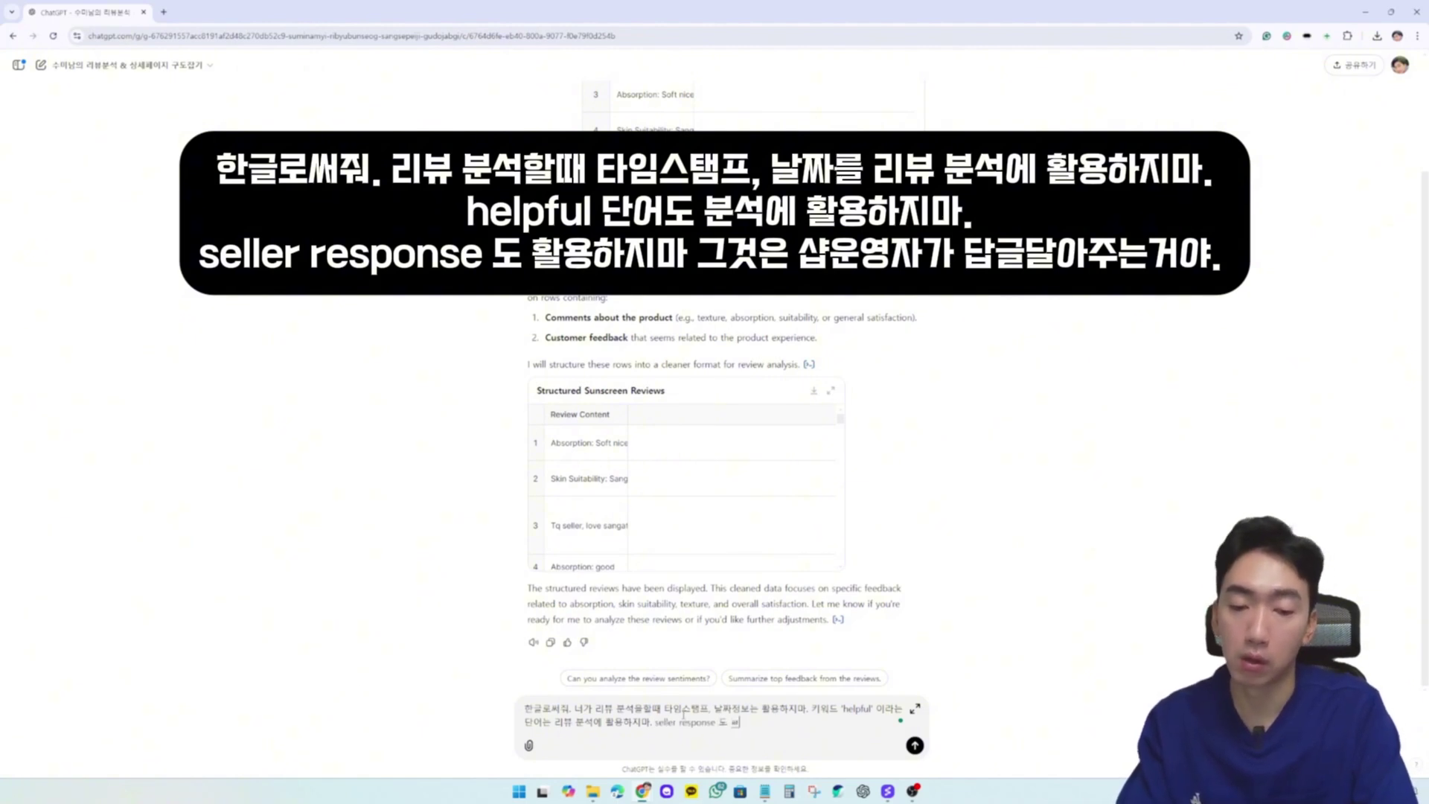
{"action": "key", "text": "BackSpace"}
{"action": "type", "text": "리뷰분석에 활용하지마."}
{"action": "key", "text": "Return"}
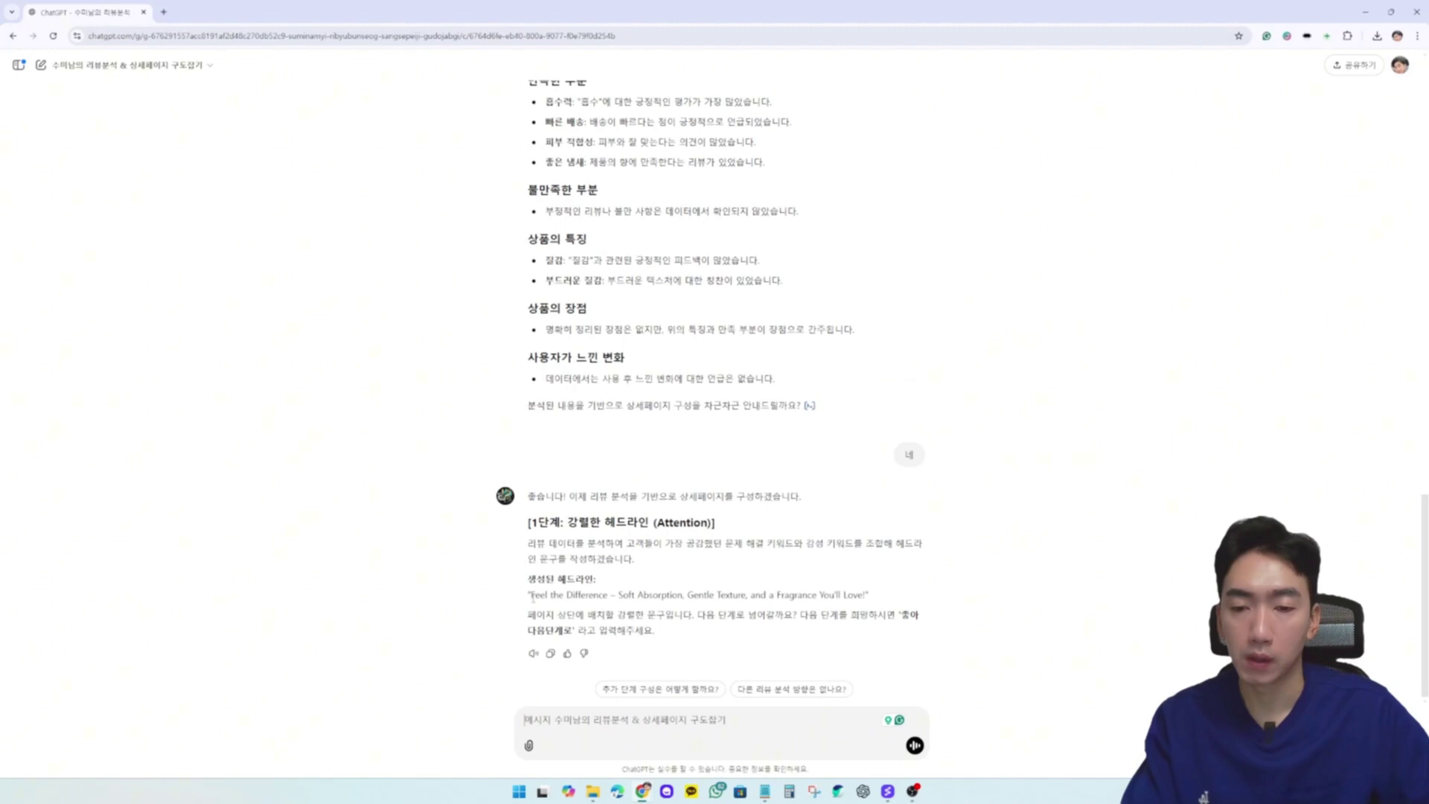
Check the stage 1 headline and ask for alternatives with "다른 스타일 5개 더"
{"action": "left_click_drag", "start_coordinate": [533, 598], "coordinate": [866, 595]}
{"action": "left_click", "coordinate": [660, 718]}
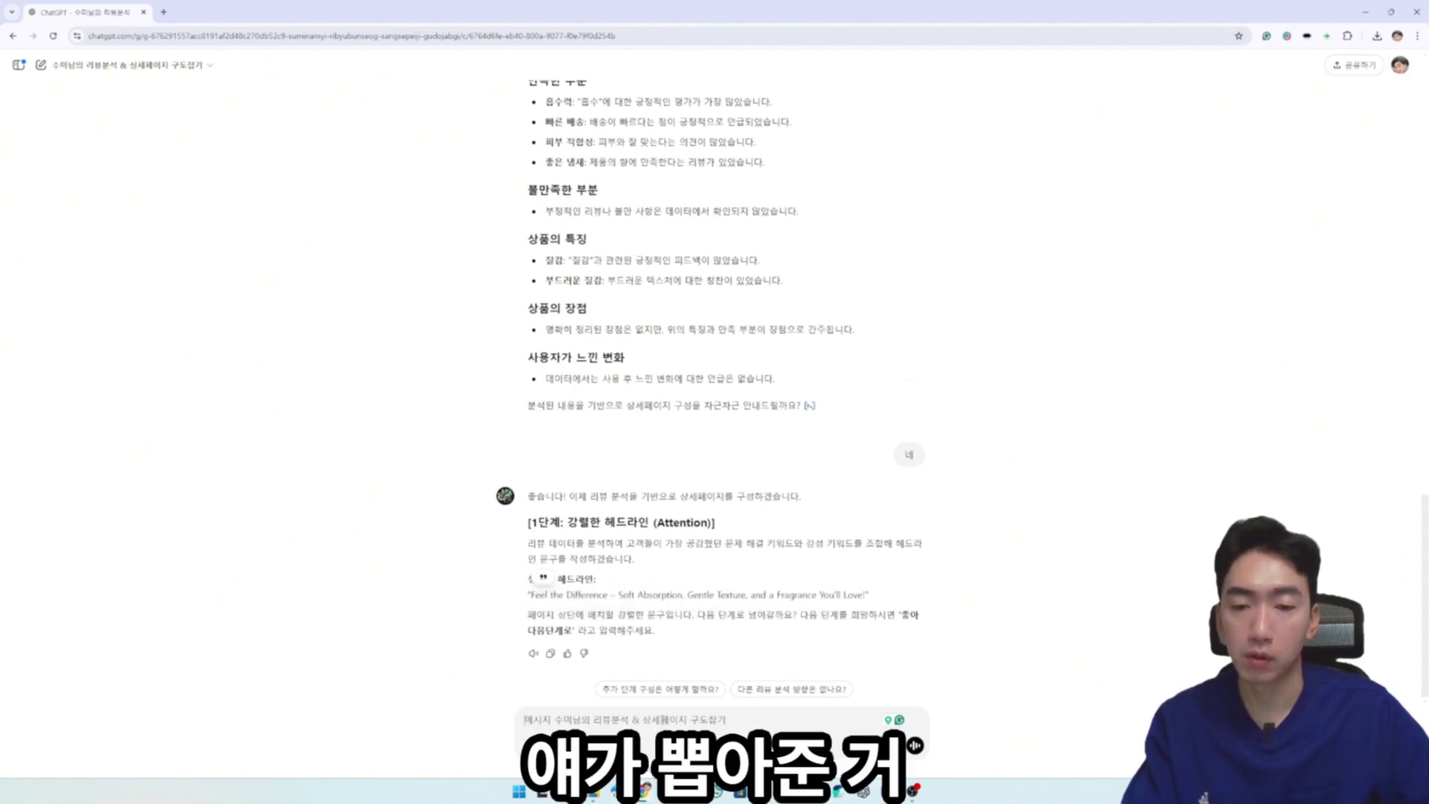
{"action": "type", "text": "다르ㄴ 스타일 5개 더"}
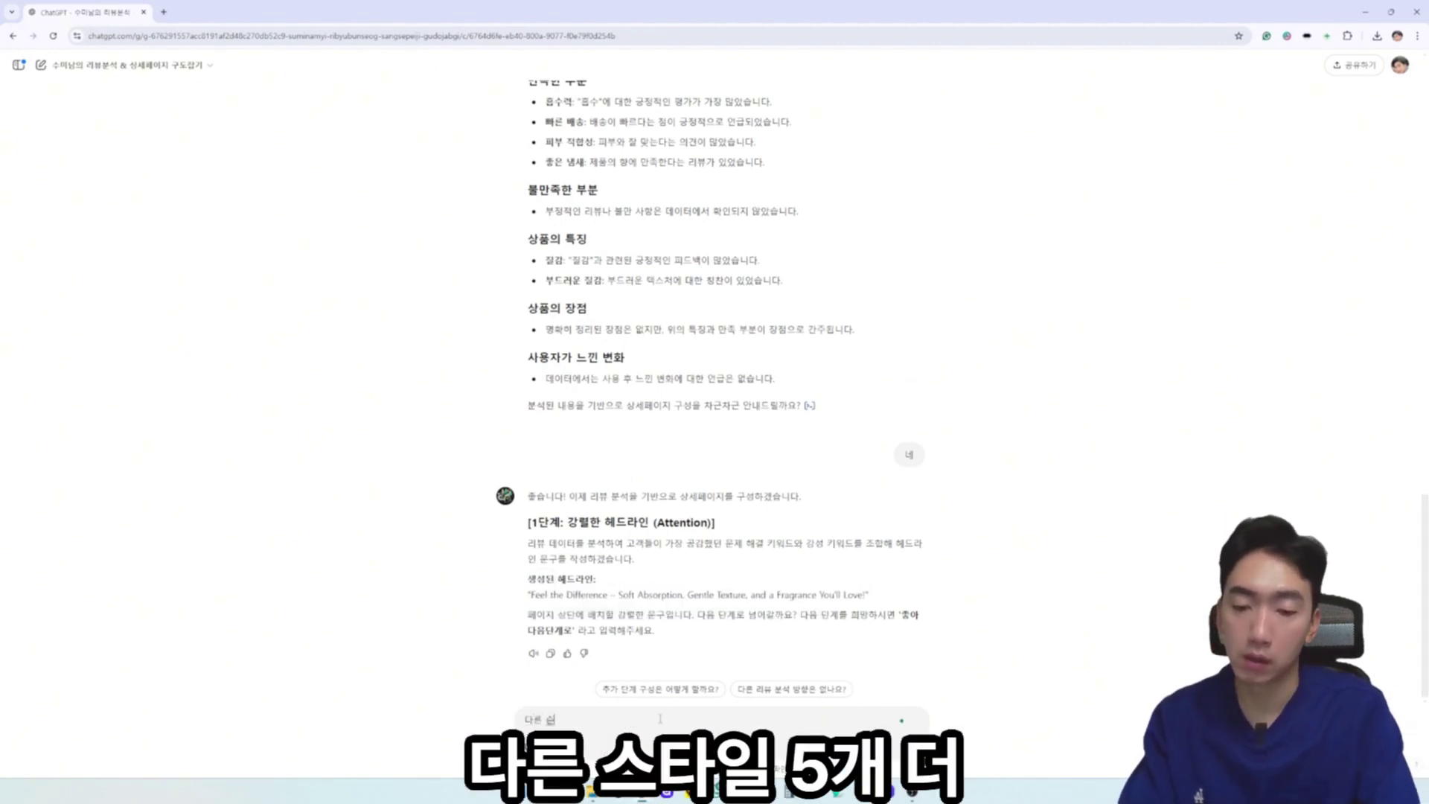
{"action": "key", "text": "Return"}
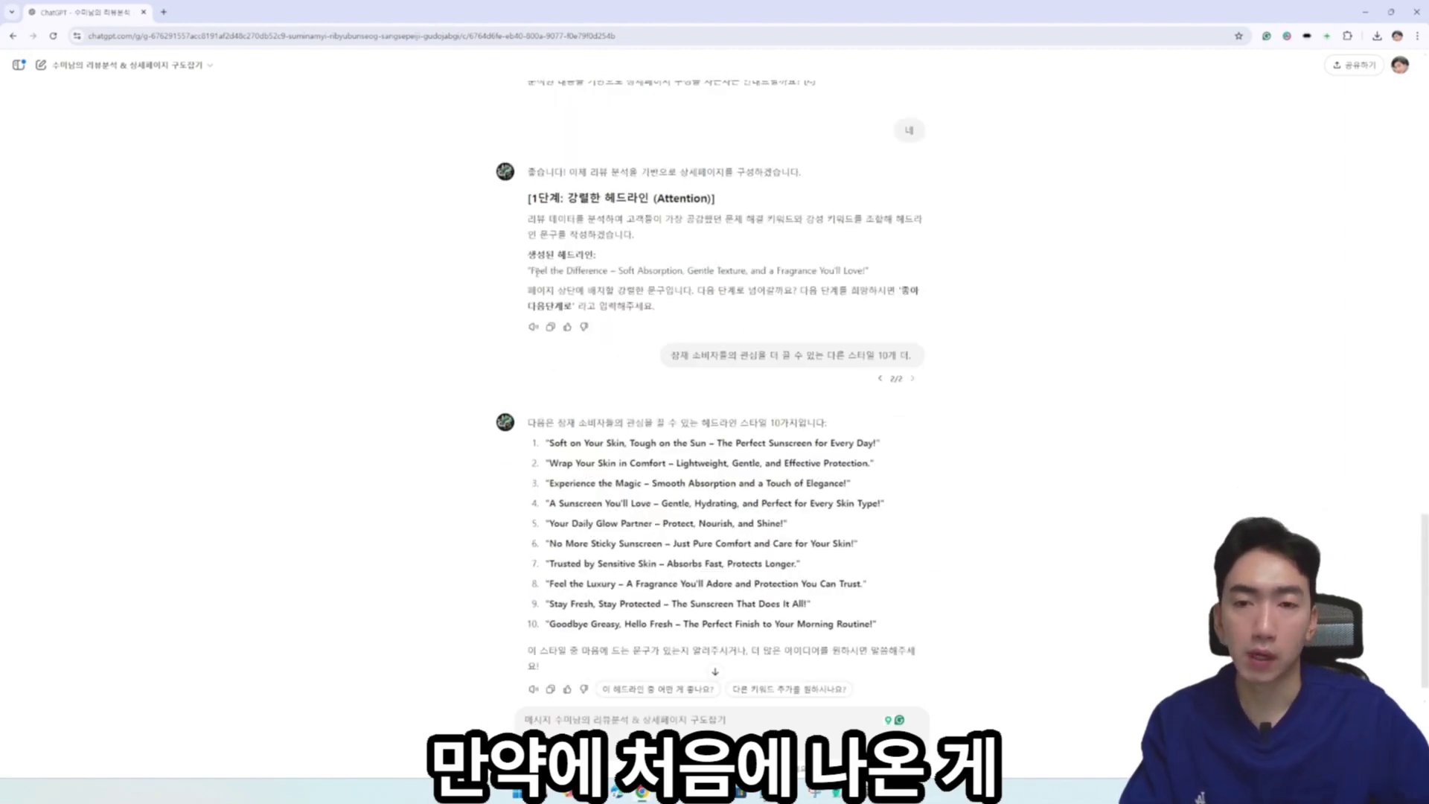
Quote the headline "No More Sticky Sunscreen – Just Pure Comfort and Care for Your Skin!" and reply "이거 좋아. 다음단계"
{"action": "left_click_drag", "start_coordinate": [534, 270], "coordinate": [865, 270]}
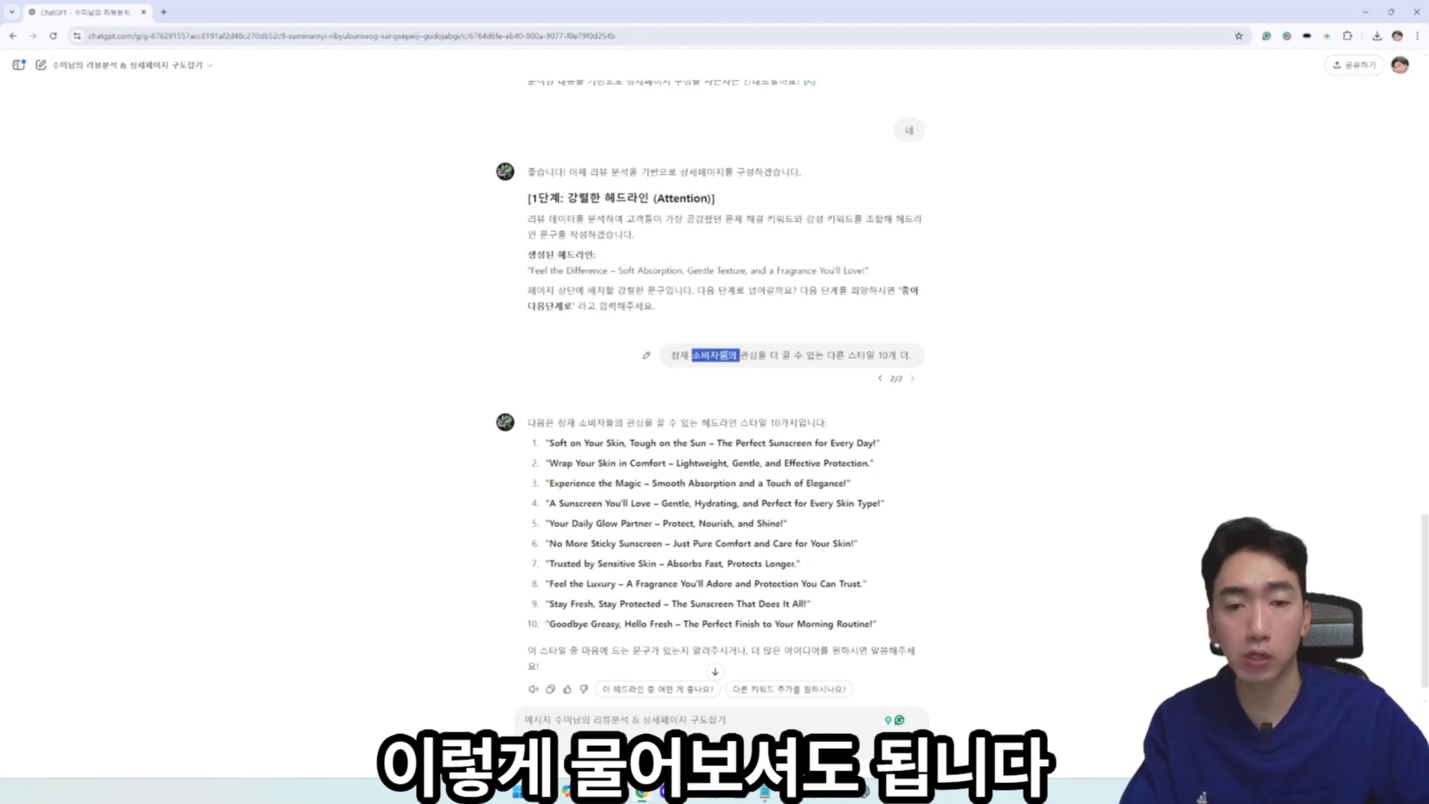
{"action": "triple_click", "coordinate": [716, 355]}
{"action": "left_click", "coordinate": [695, 541]}
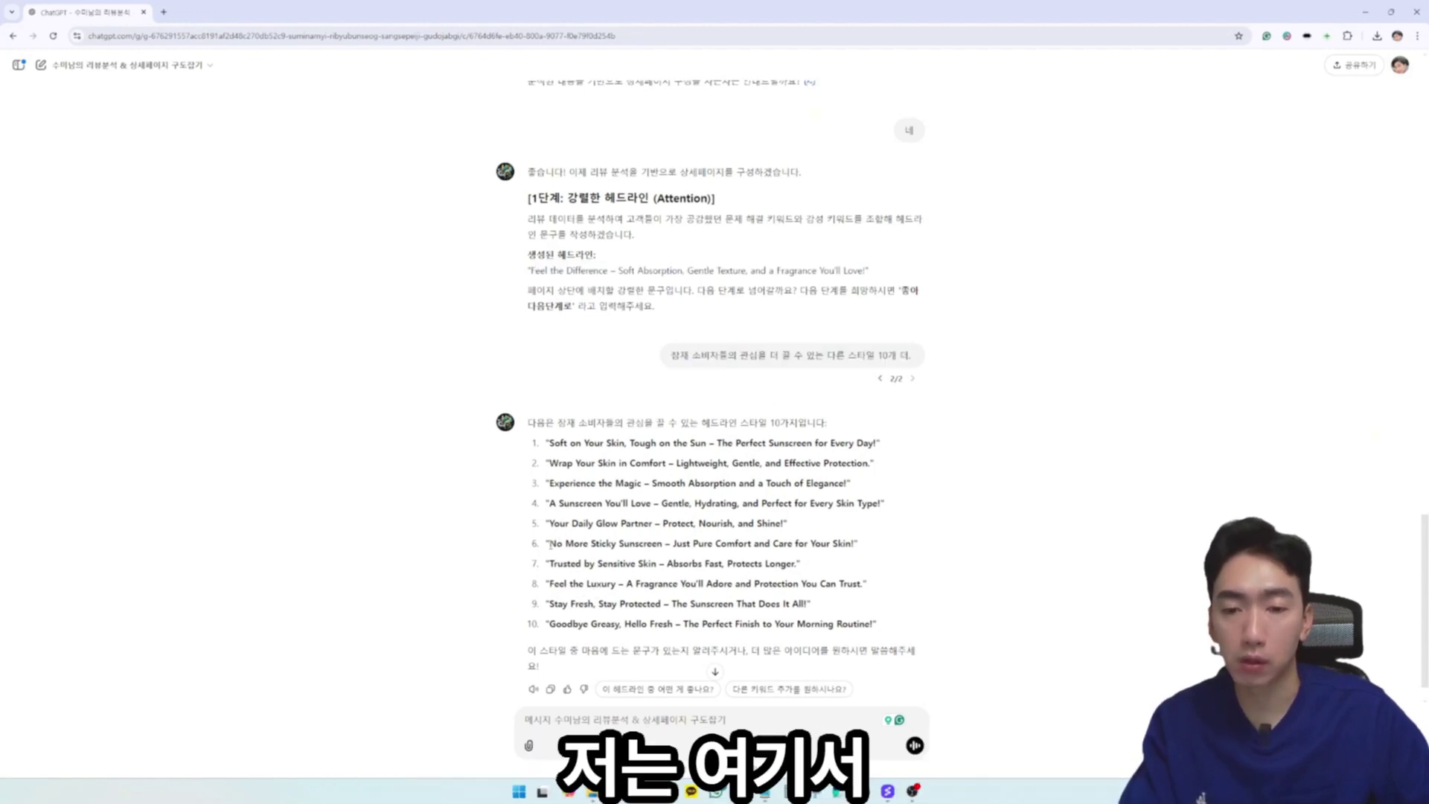
{"action": "left_click_drag", "start_coordinate": [547, 544], "coordinate": [864, 547]}
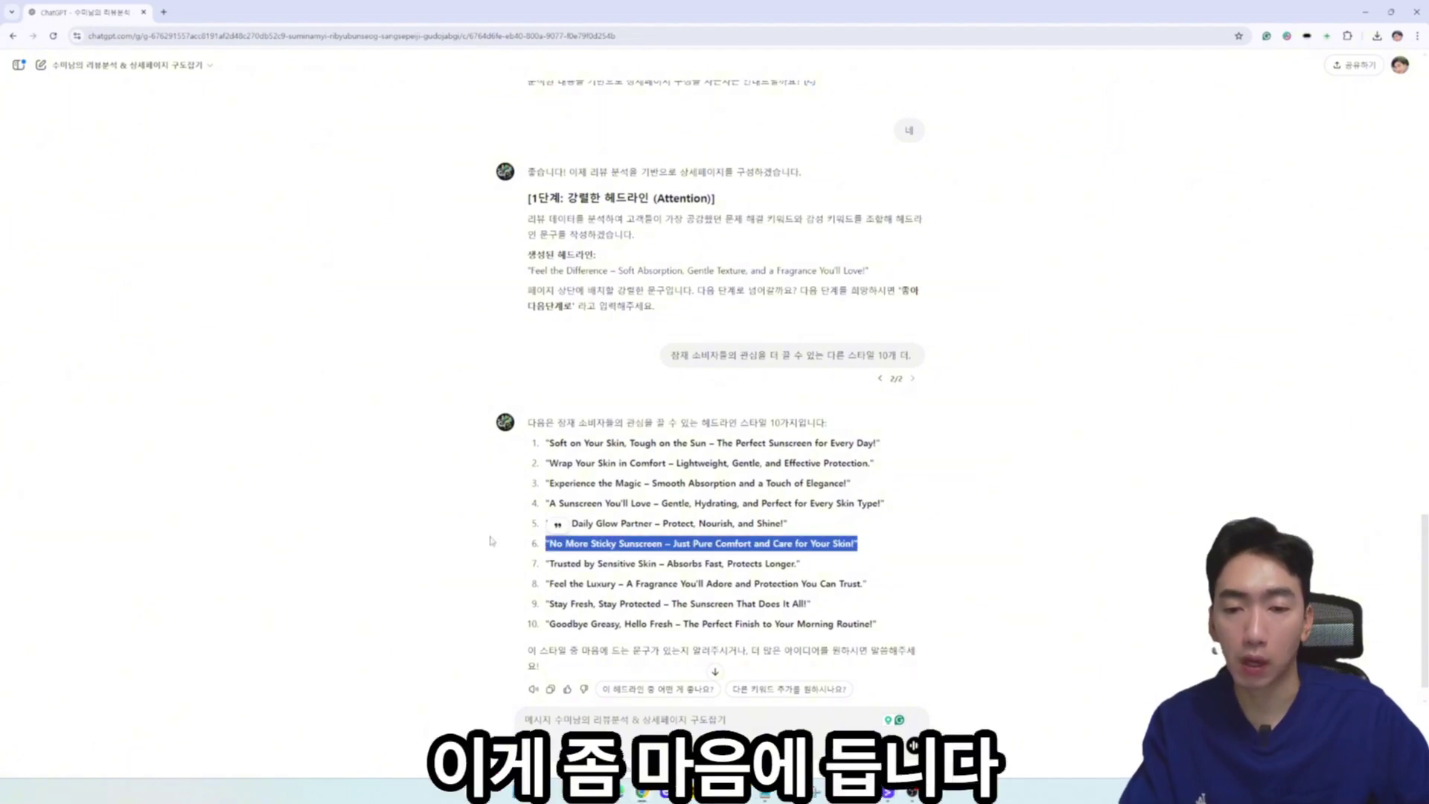
{"action": "left_click", "coordinate": [557, 525]}
{"action": "type", "text": "이거 좋아"}
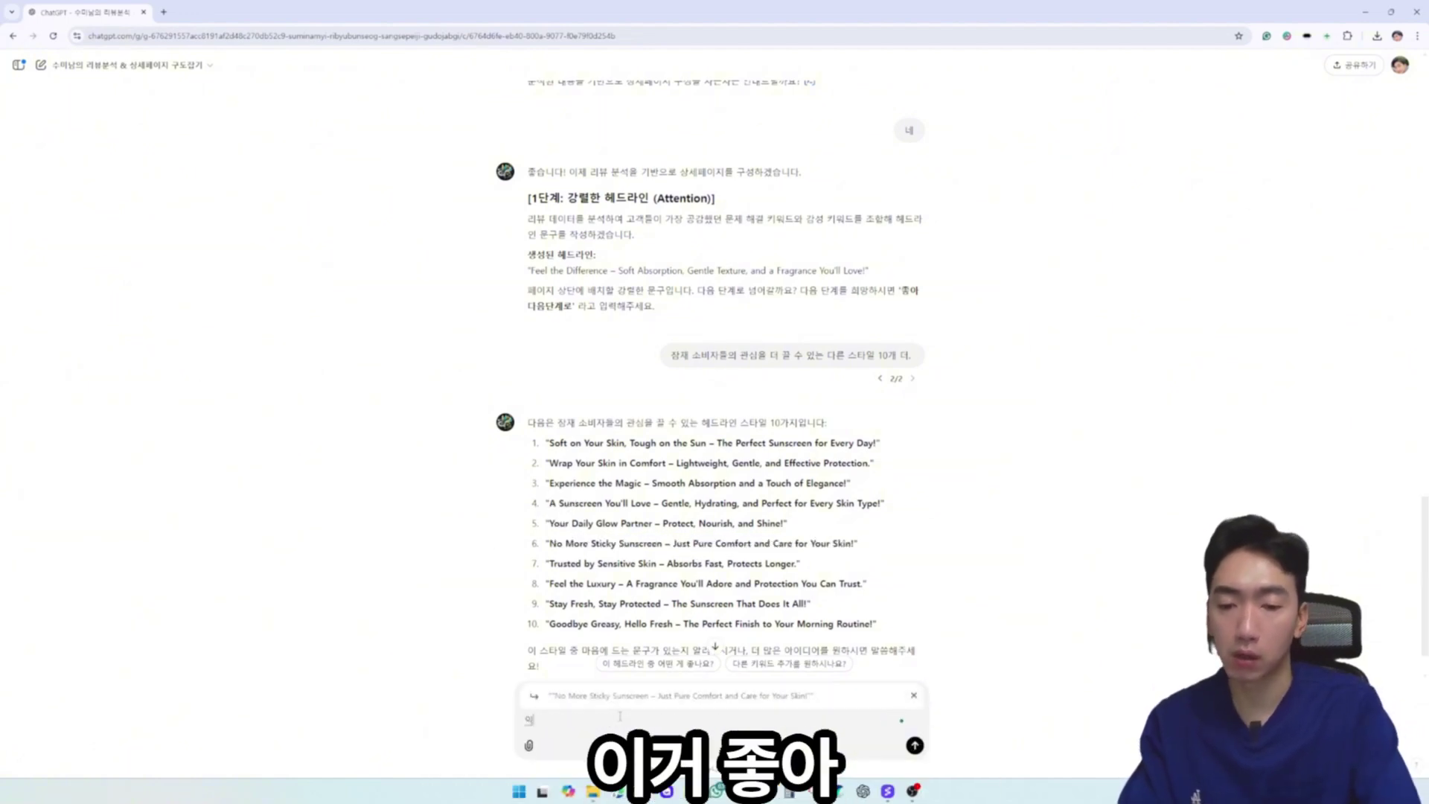
{"action": "type", "text": " 다음단계로"}
{"action": "key", "text": "Return"}
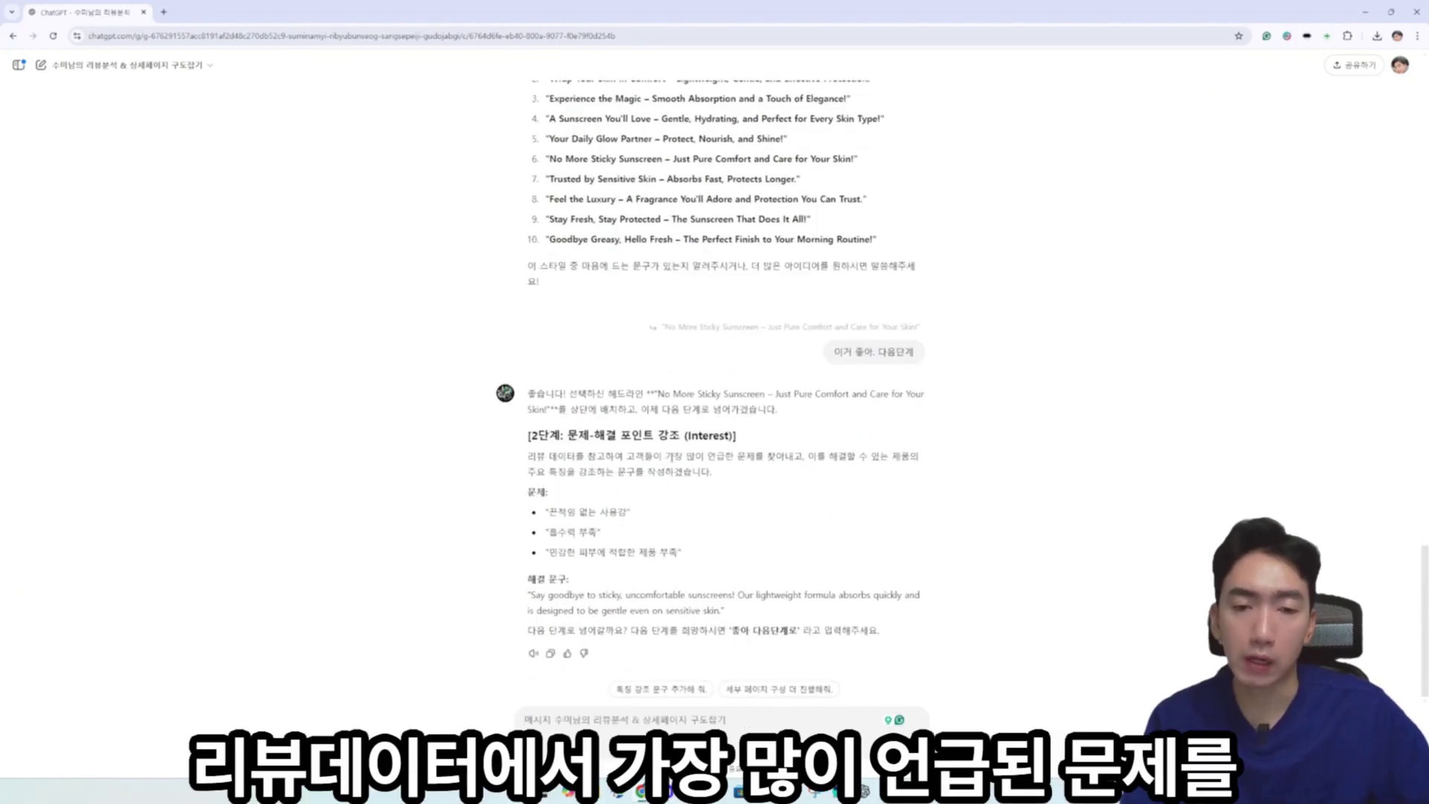
Review the stage 2 customer problems and solution copy, and reply "다 좋네. 다음단계" to request the next stage
{"action": "left_click_drag", "start_coordinate": [663, 455], "coordinate": [777, 456]}
{"action": "left_click", "coordinate": [778, 491]}
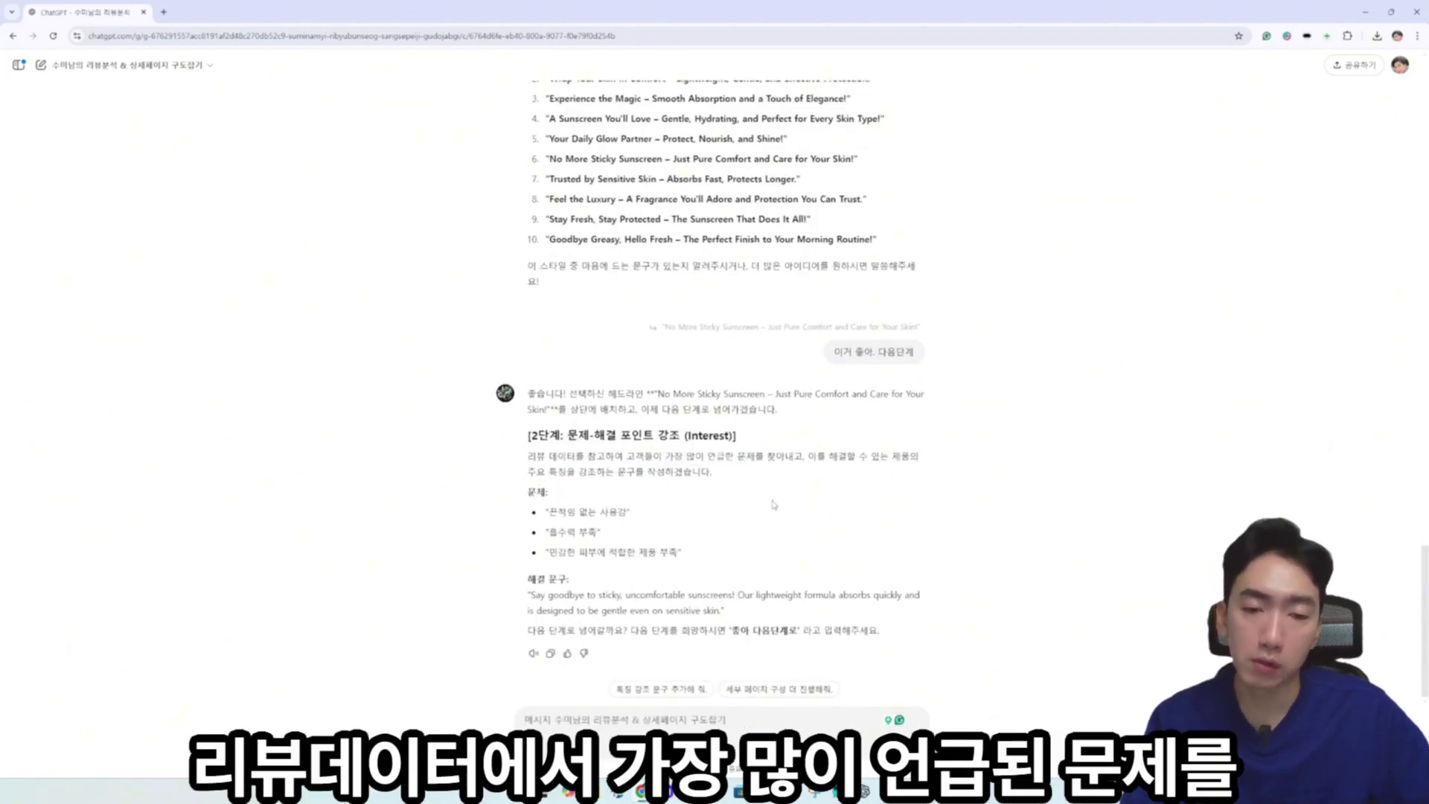
{"action": "left_click_drag", "start_coordinate": [695, 565], "coordinate": [540, 509]}
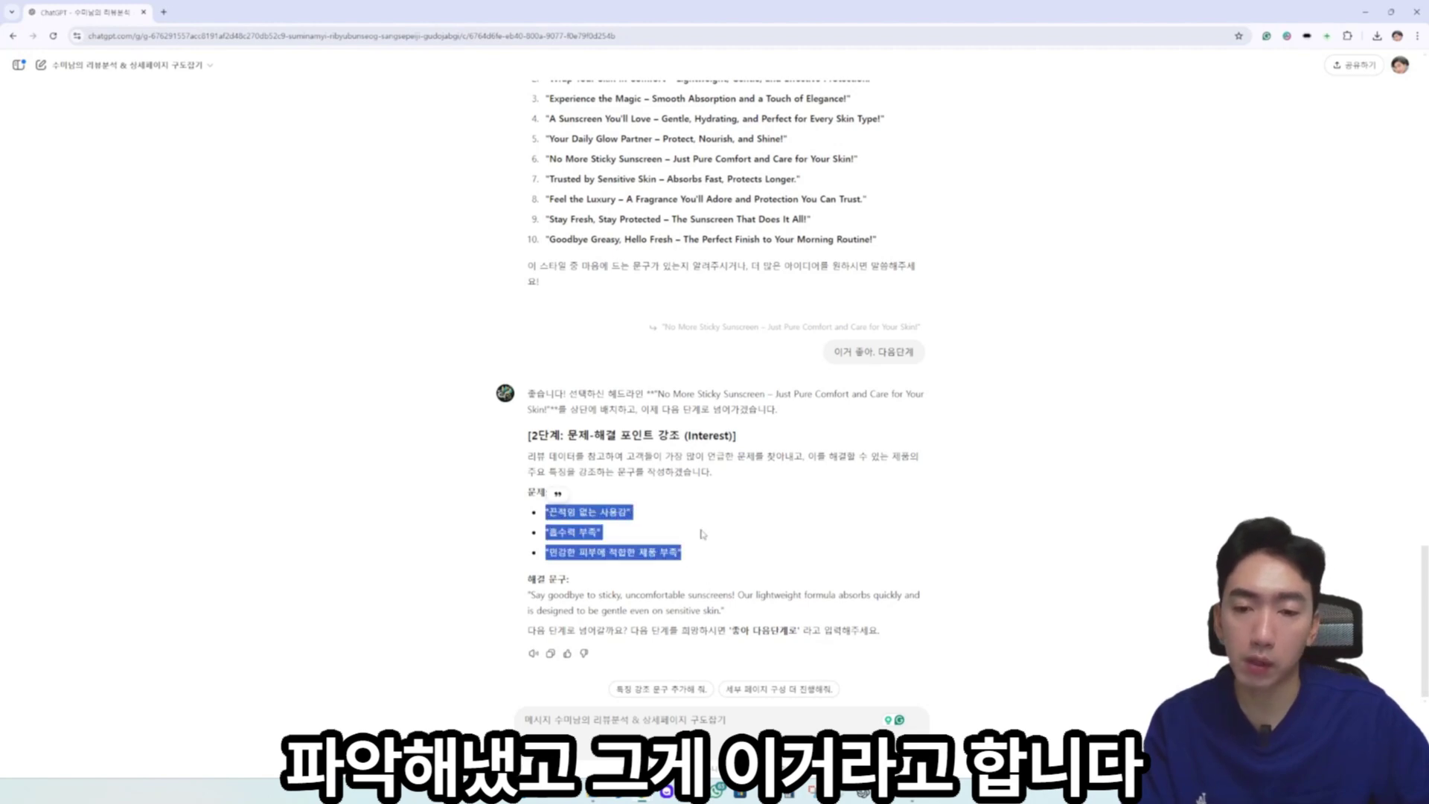
{"action": "left_click", "coordinate": [686, 573]}
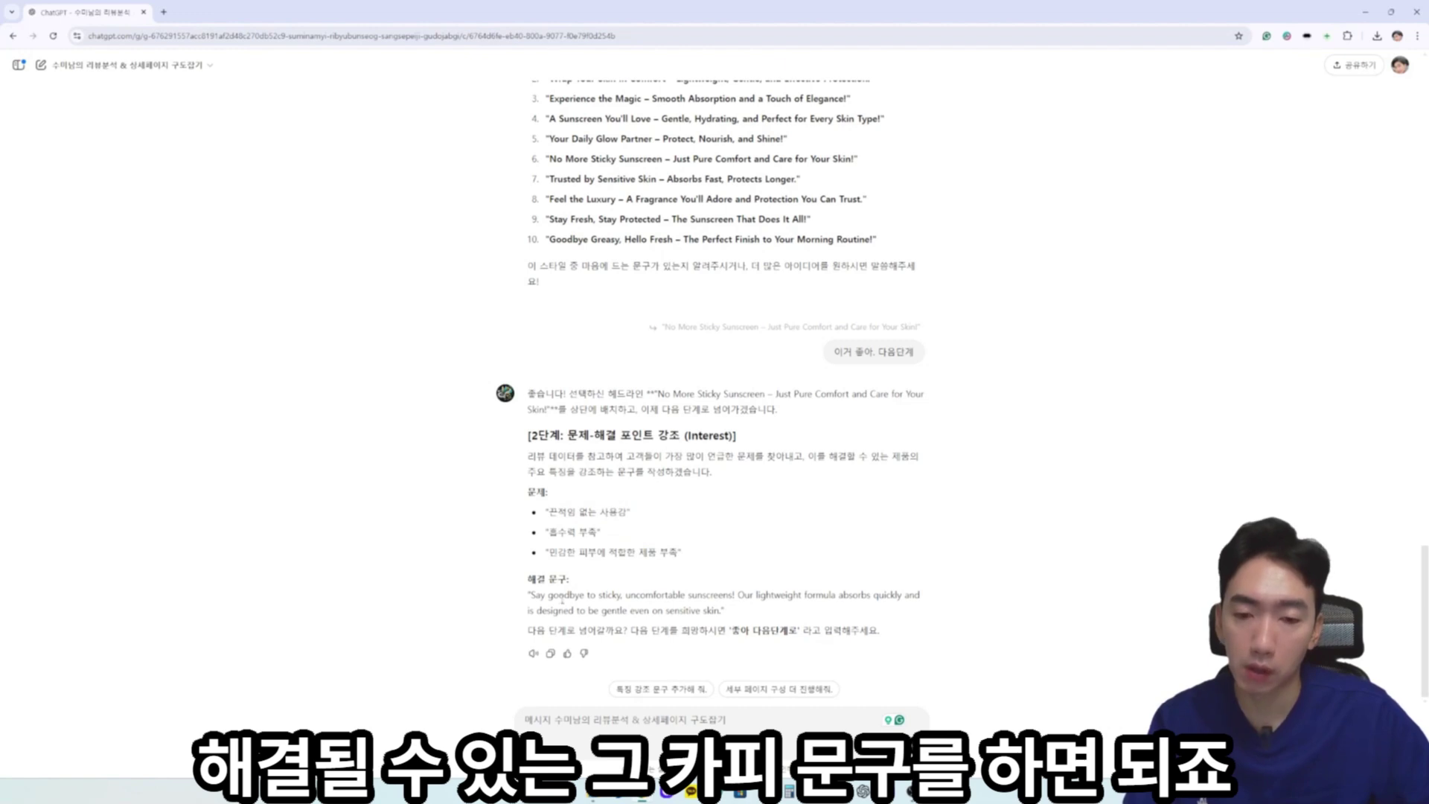
{"action": "left_click_drag", "start_coordinate": [528, 596], "coordinate": [735, 595]}
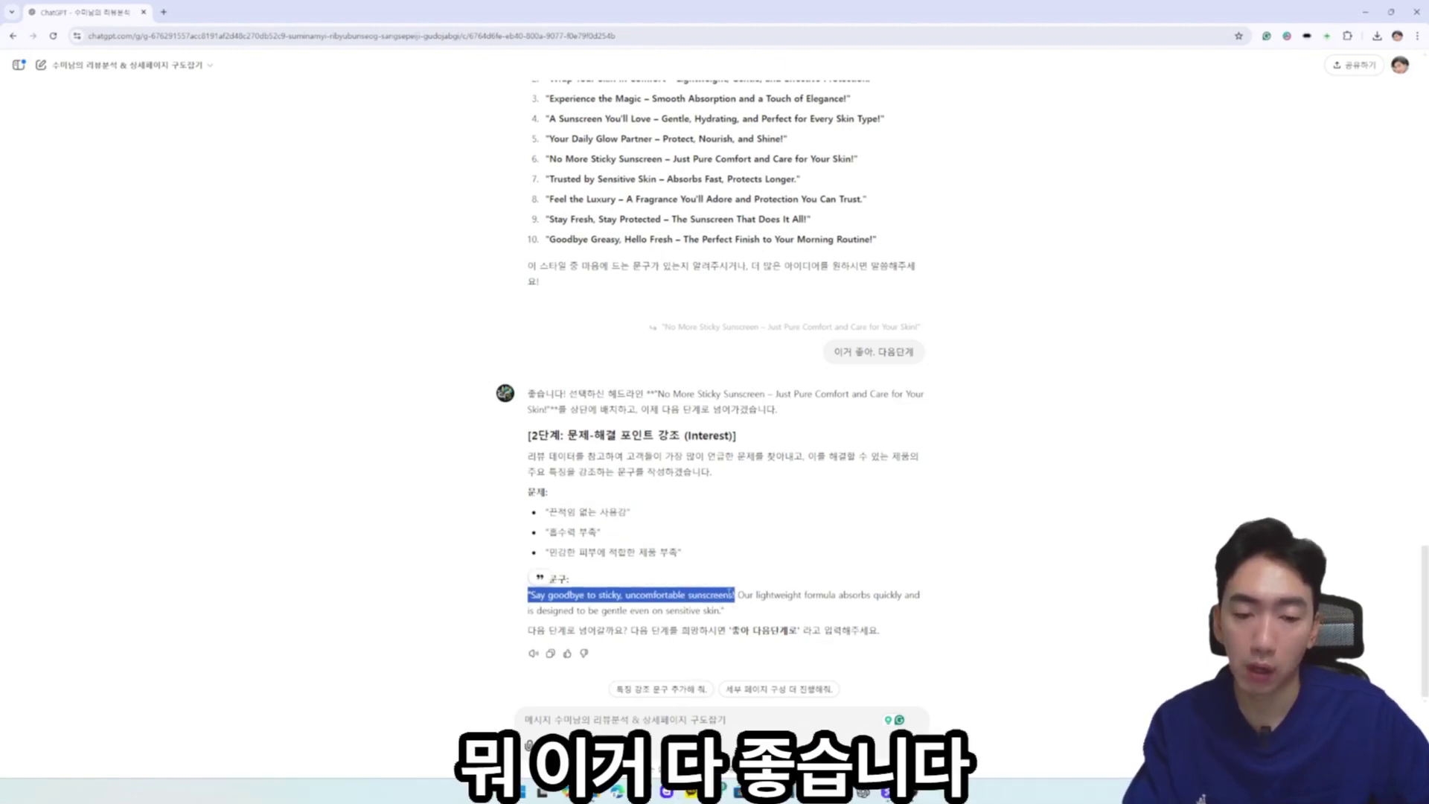
{"action": "left_click", "coordinate": [675, 726]}
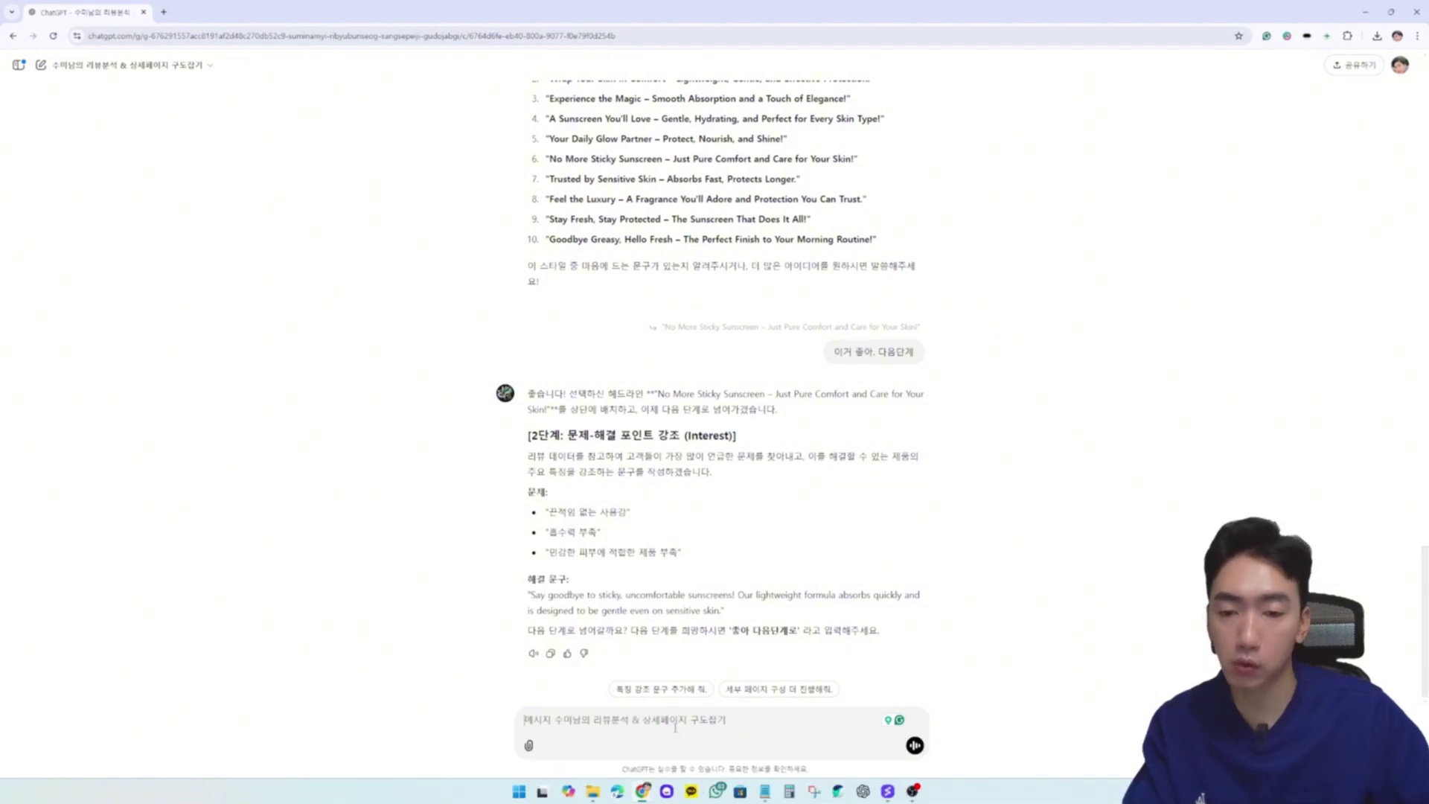
{"action": "type", "text": "다 좋니. 다음단계"}
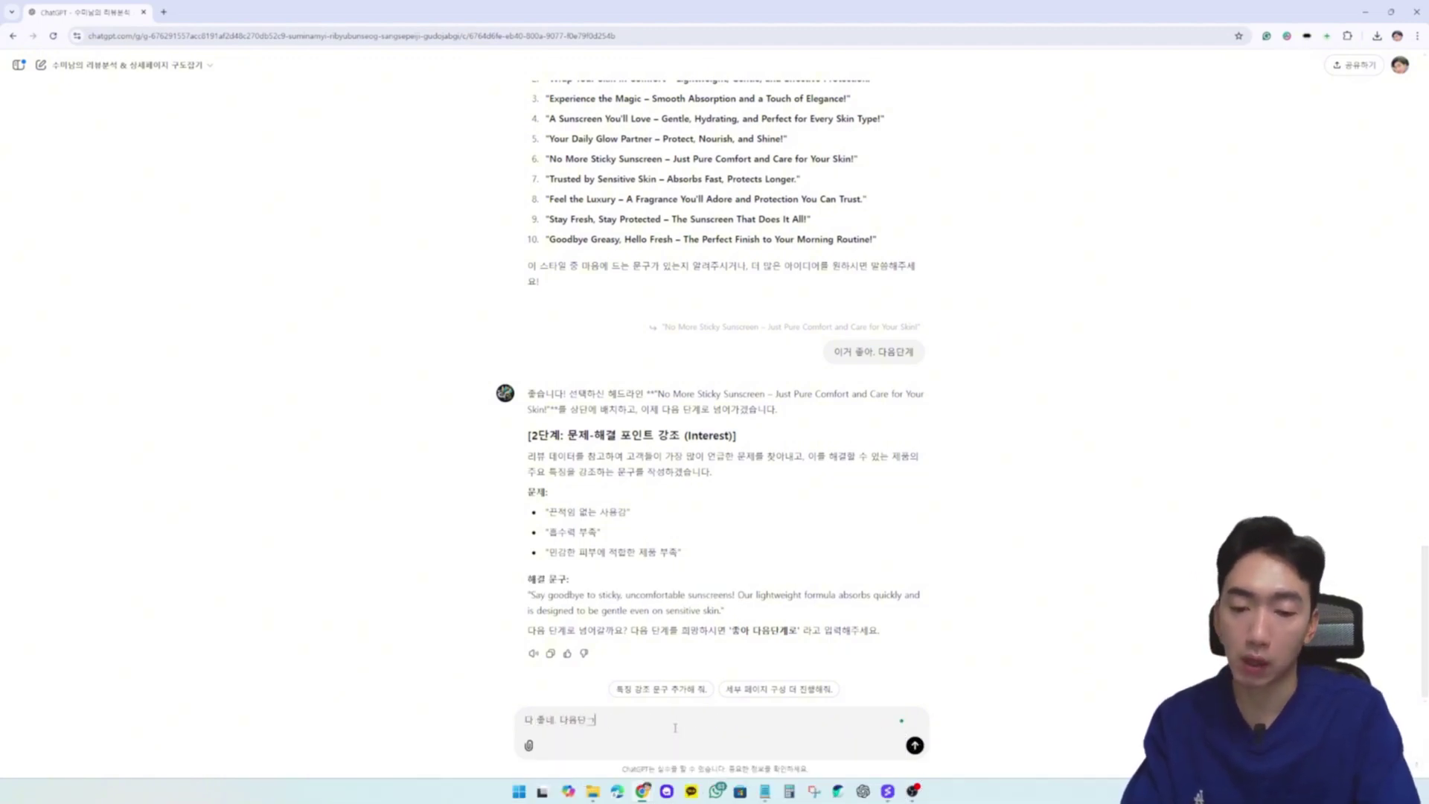
{"action": "key", "text": "Return"}
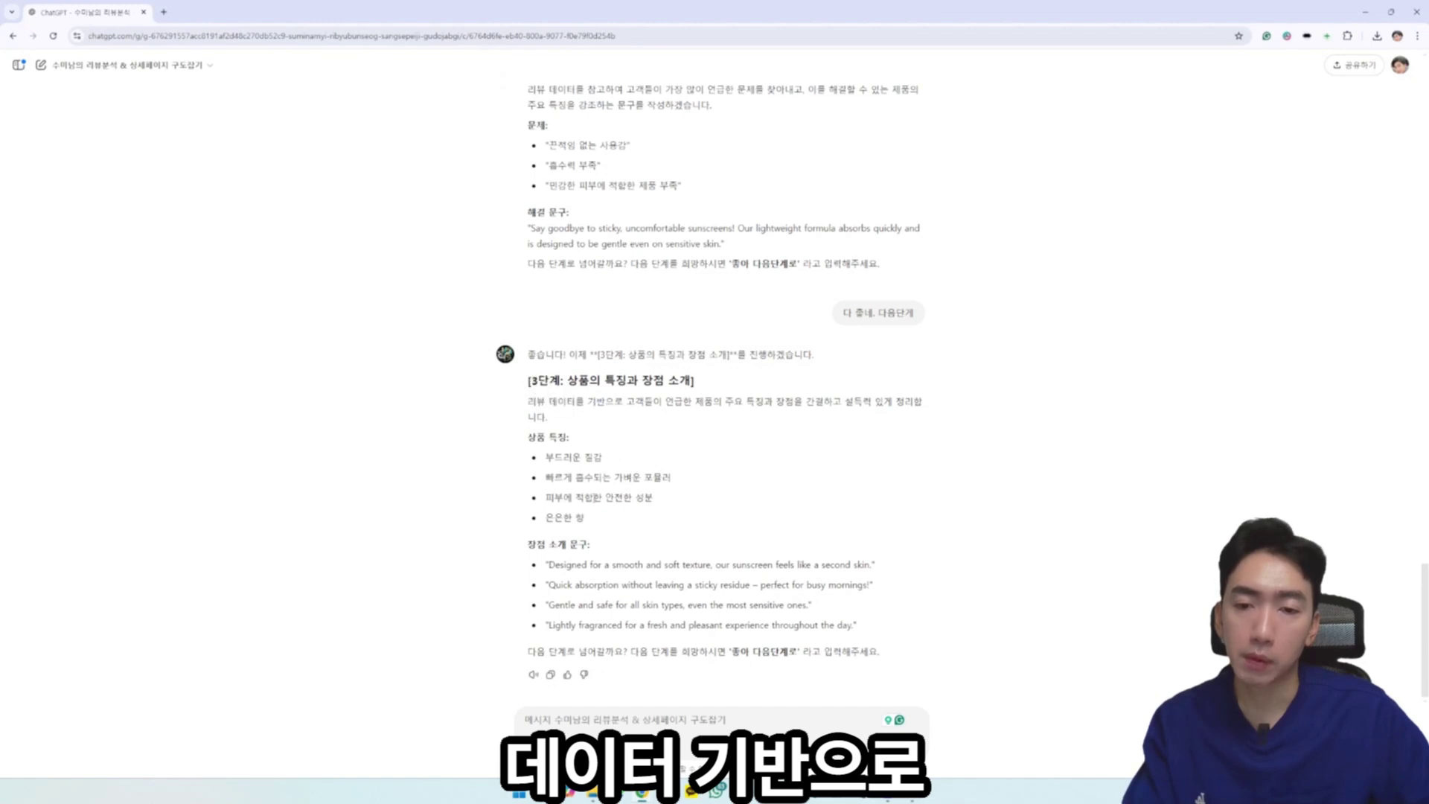
Examine the product features listed in stage 3 of the detail page copy
{"action": "left_click_drag", "start_coordinate": [592, 545], "coordinate": [545, 455]}
{"action": "left_click", "coordinate": [597, 522]}
{"action": "left_click_drag", "start_coordinate": [596, 523], "coordinate": [545, 455]}
{"action": "left_click", "coordinate": [647, 541]}
{"action": "left_click_drag", "start_coordinate": [596, 524], "coordinate": [554, 477]}
{"action": "left_click", "coordinate": [647, 560]}
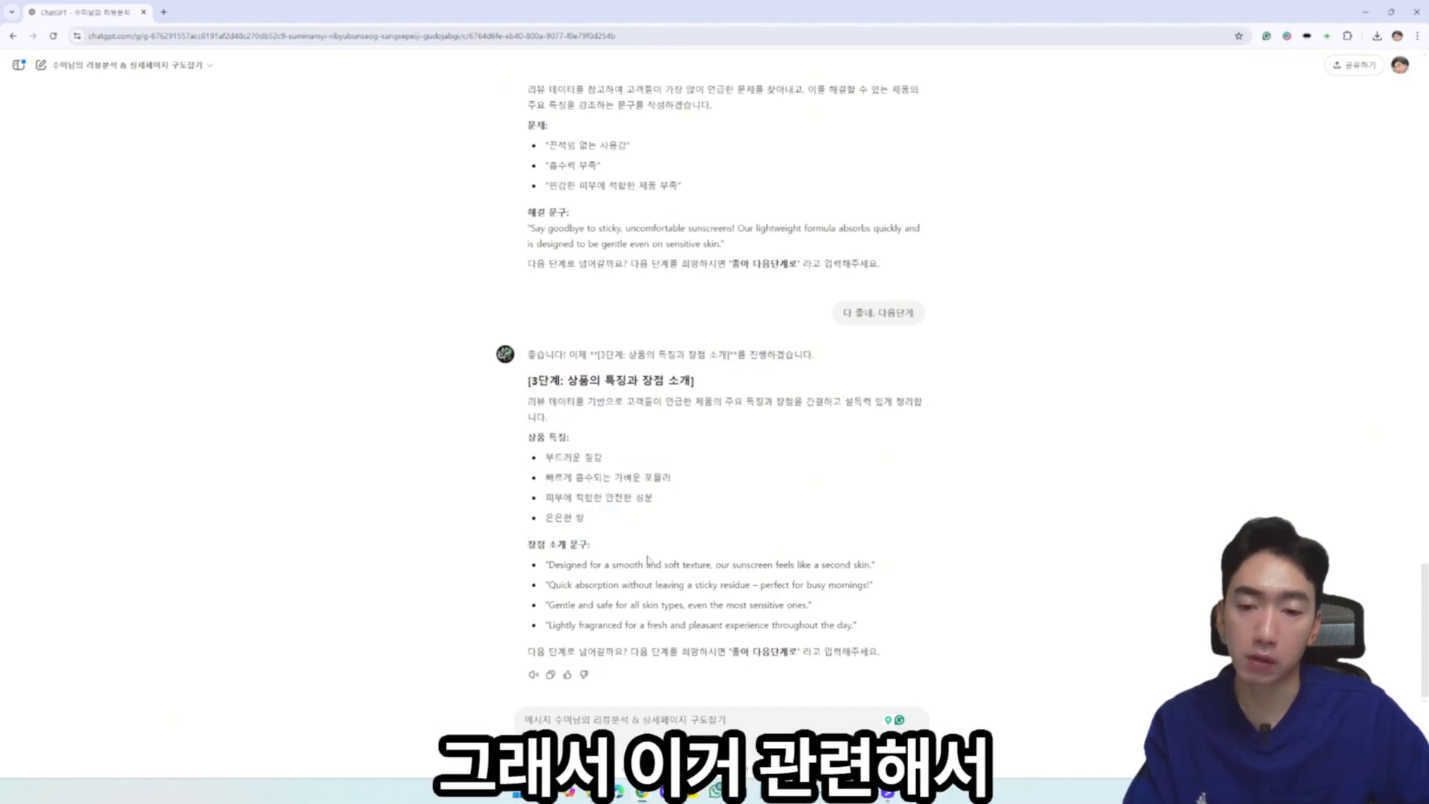
Review the stage 3 benefit copy and ask for a shorter version with "조금 긴거같아. 짧게 만들어줘."
{"action": "left_click_drag", "start_coordinate": [842, 570], "coordinate": [750, 588]}
{"action": "left_click", "coordinate": [564, 543]}
{"action": "left_click", "coordinate": [839, 591]}
{"action": "left_click", "coordinate": [555, 545]}
{"action": "left_click", "coordinate": [824, 625]}
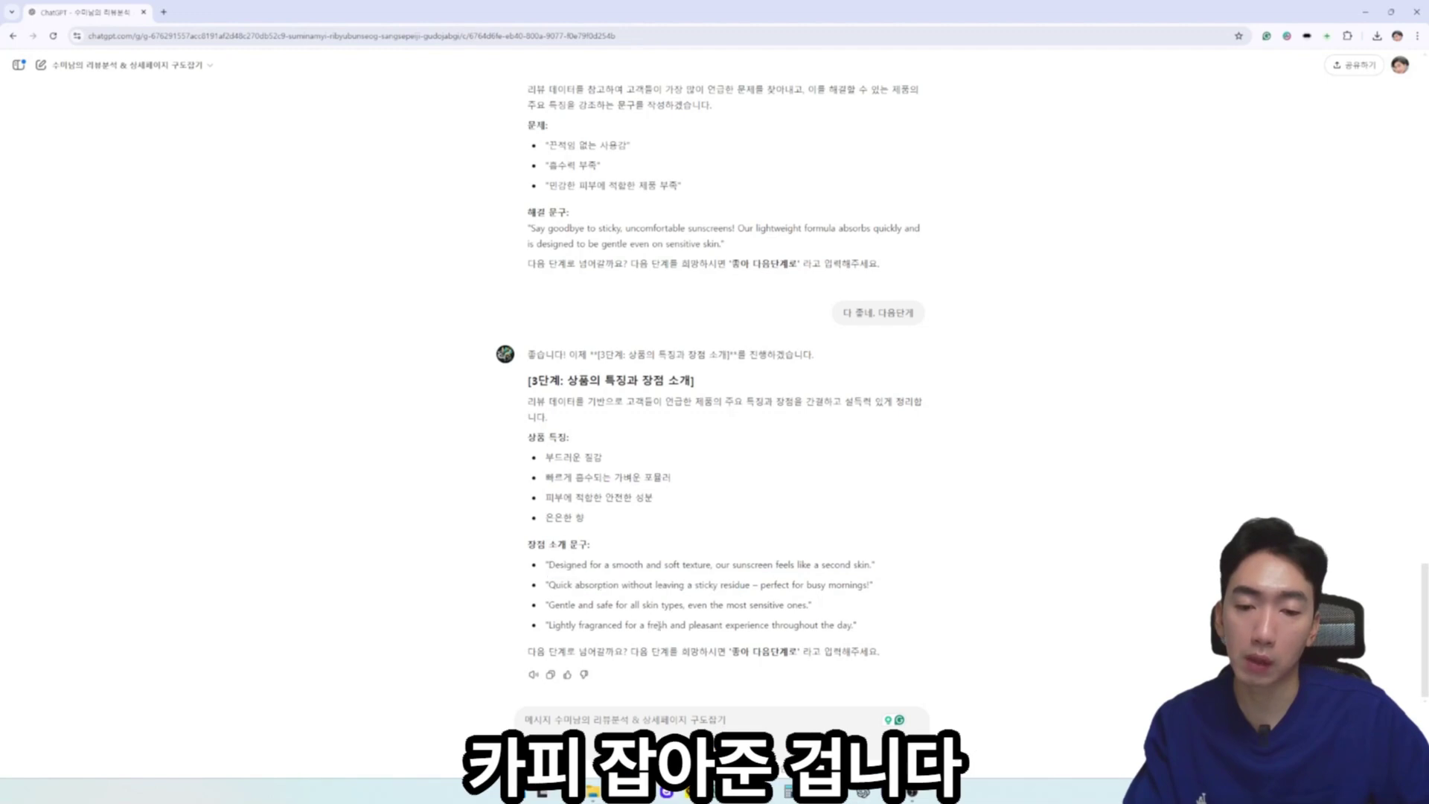
{"action": "left_click", "coordinate": [524, 720]}
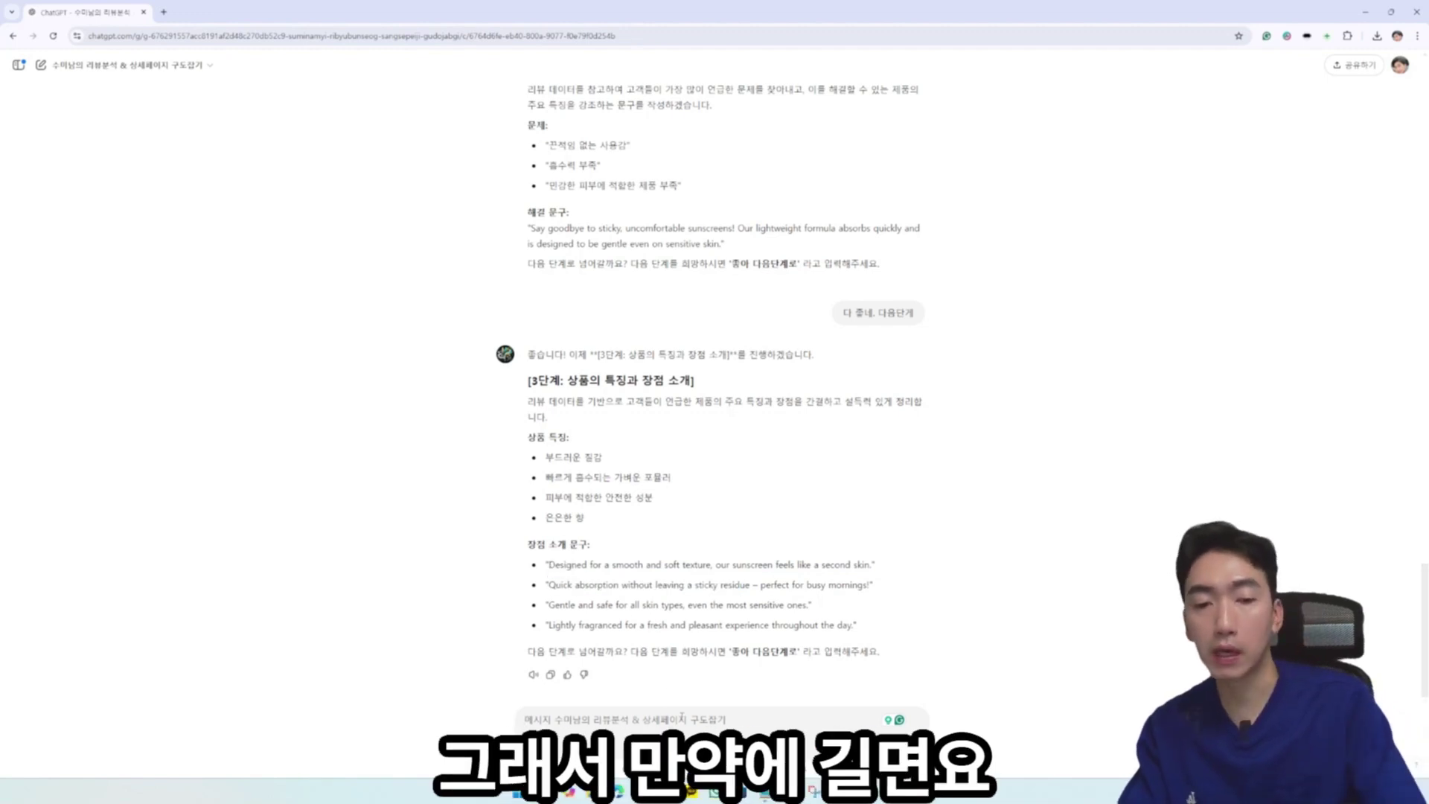
{"action": "type", "text": "조금 긴거"}
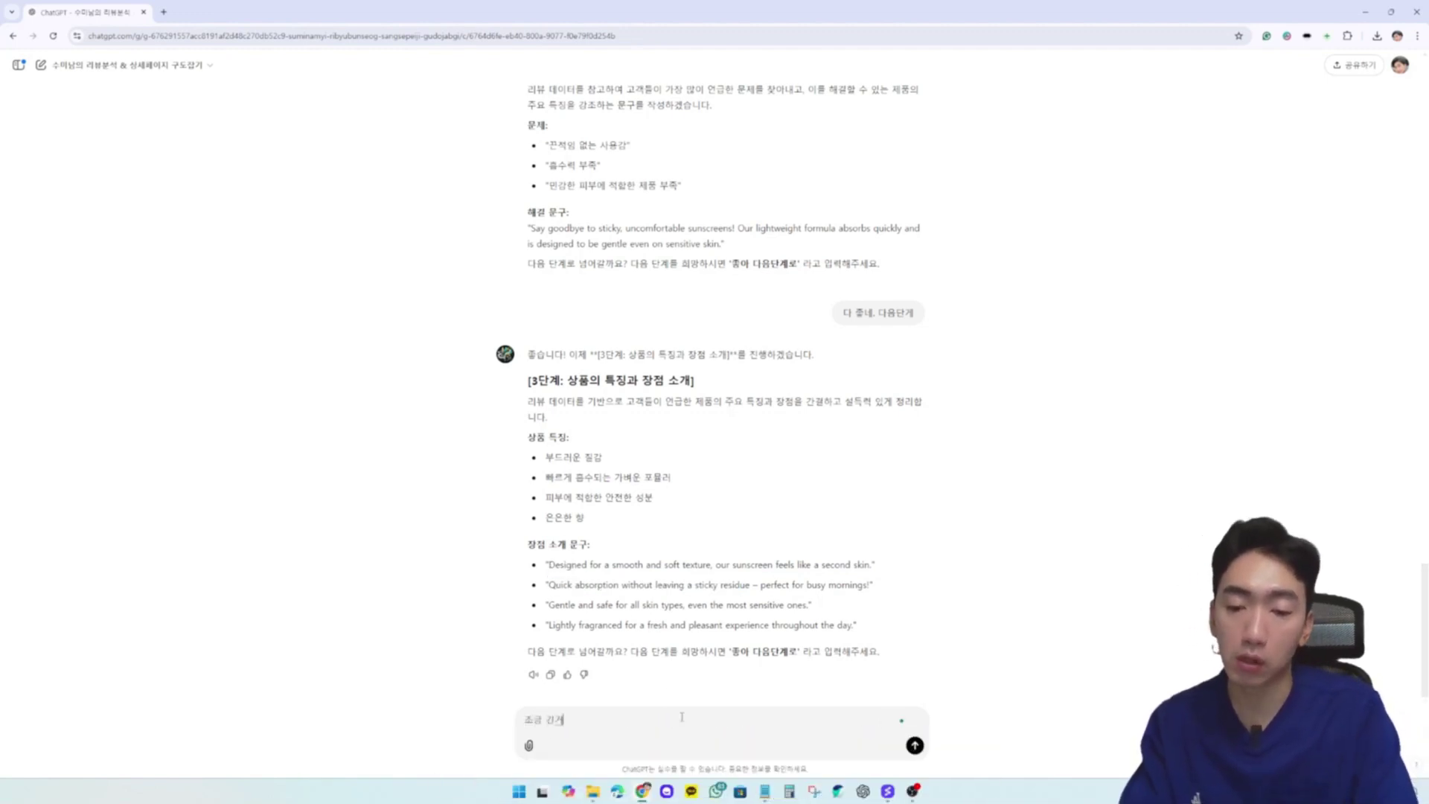
{"action": "type", "text": "같아. 짧"}
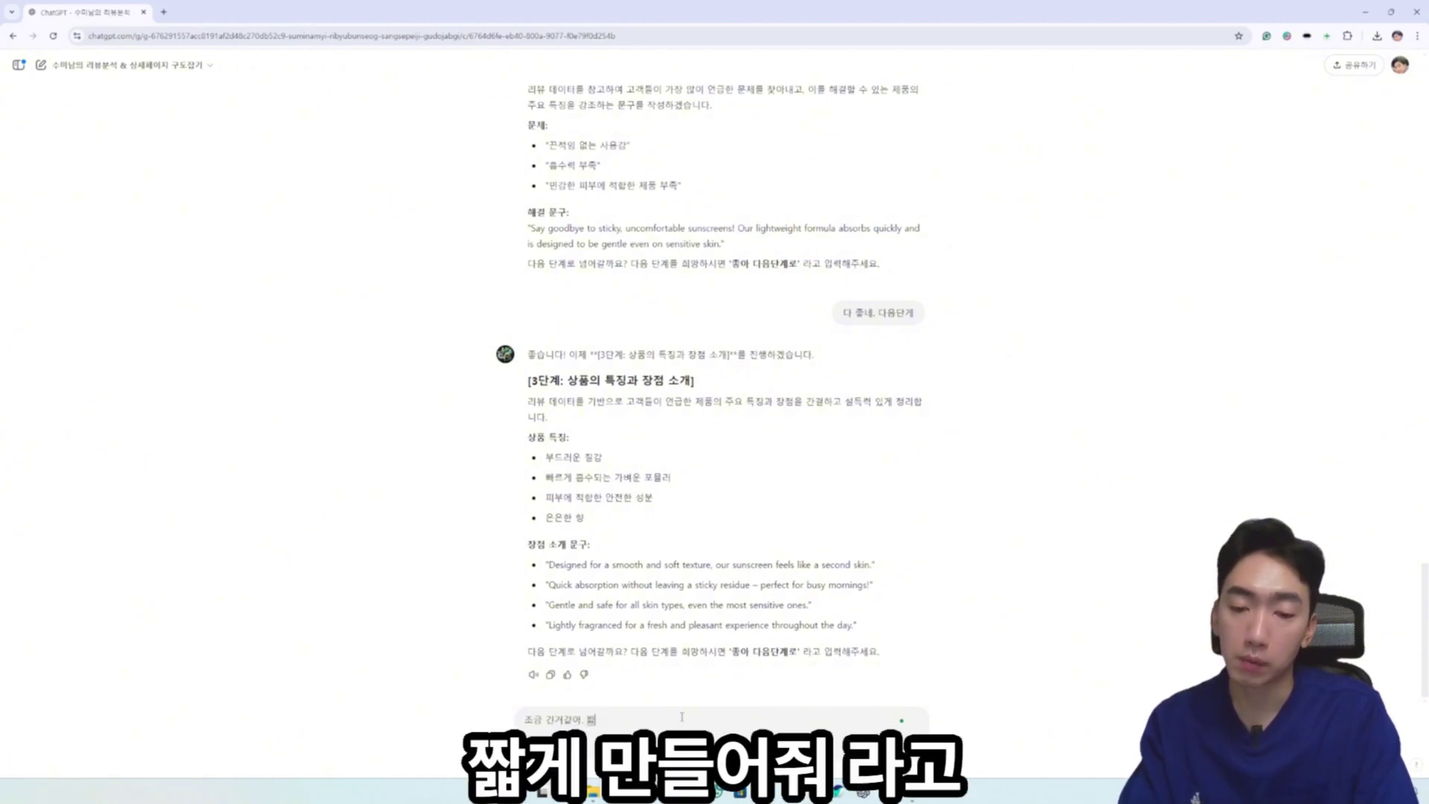
{"action": "type", "text": "게 만들어줘."}
{"action": "key", "text": "Return"}
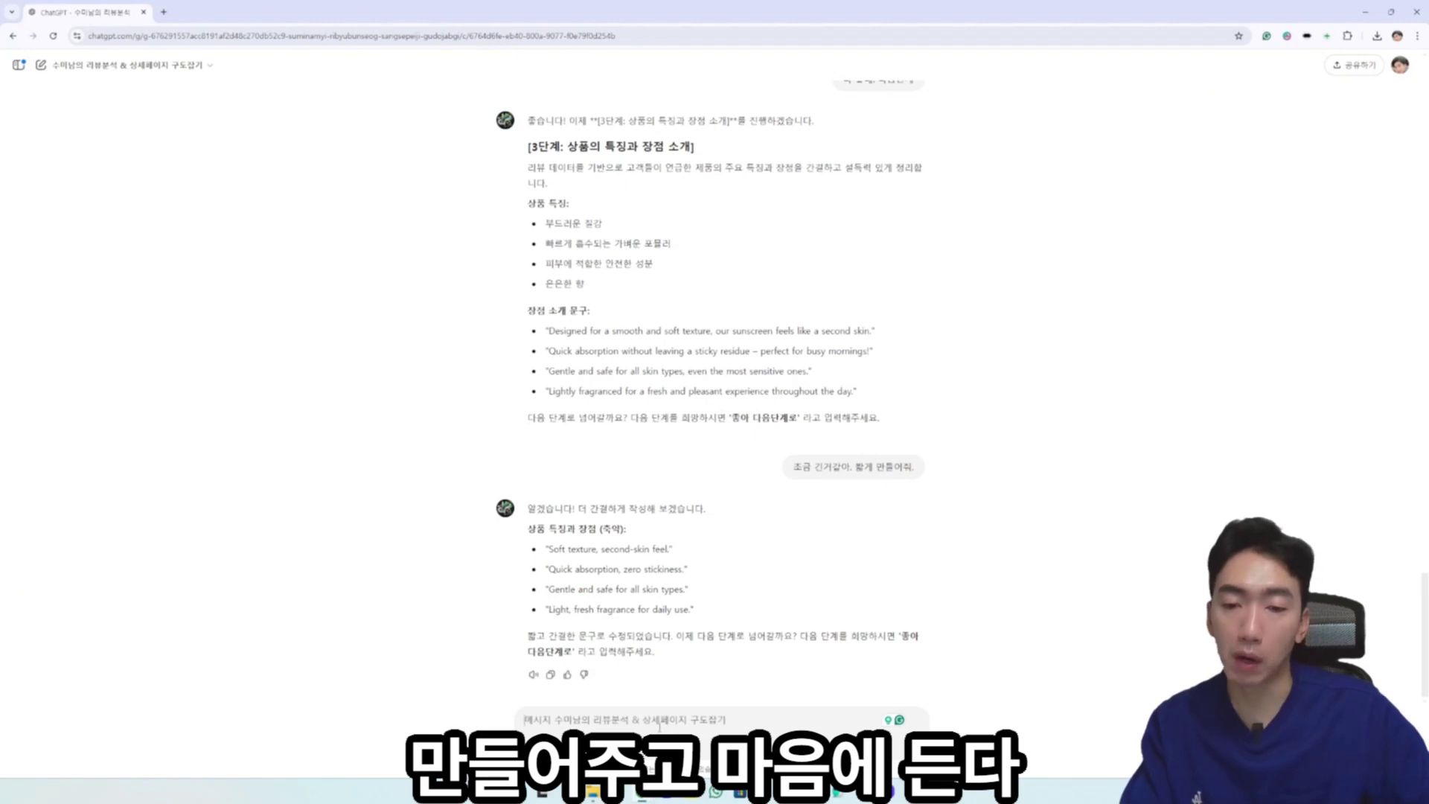
Accept the shortened stage 3 copy and request the next stage with the reply "좋아. 다음단계"
{"action": "type", "text": "좋아"}
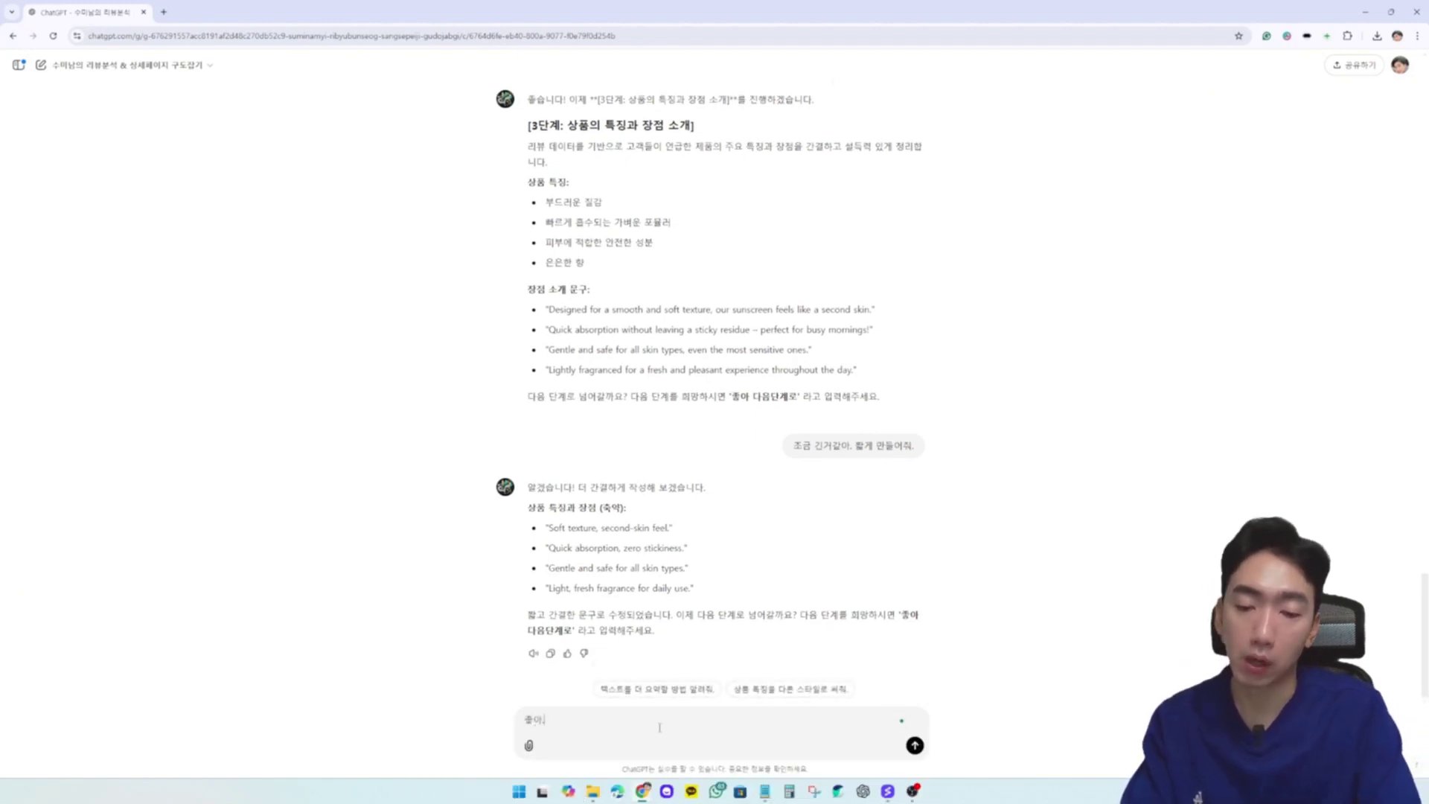
{"action": "type", "text": ". 다음단계"}
{"action": "key", "text": "Return"}
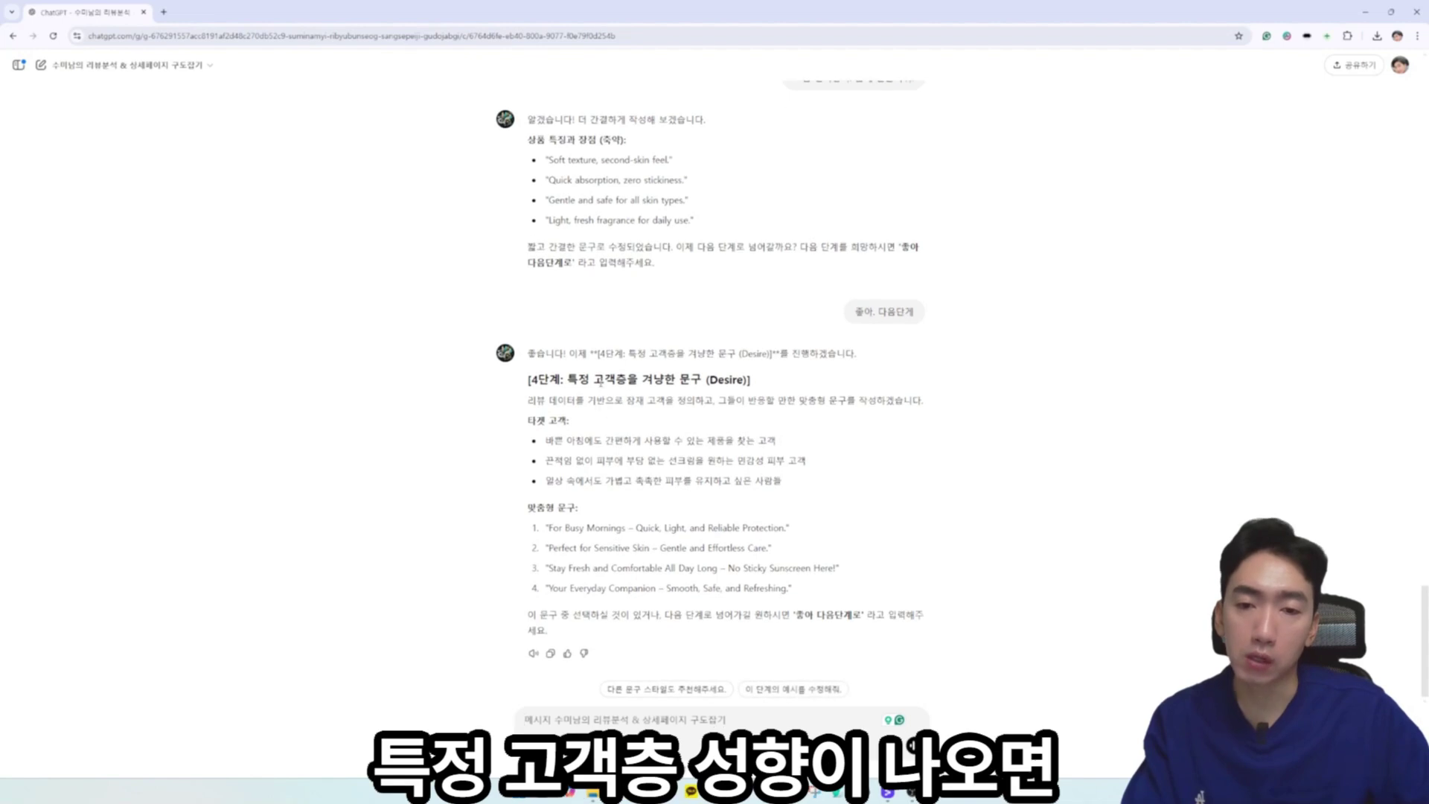
Review the stage 4 target customers and tailored copy, and reply "다 마음에 들어. 다음단계" to move on
{"action": "left_click_drag", "start_coordinate": [595, 379], "coordinate": [640, 380]}
{"action": "left_click", "coordinate": [617, 357]}
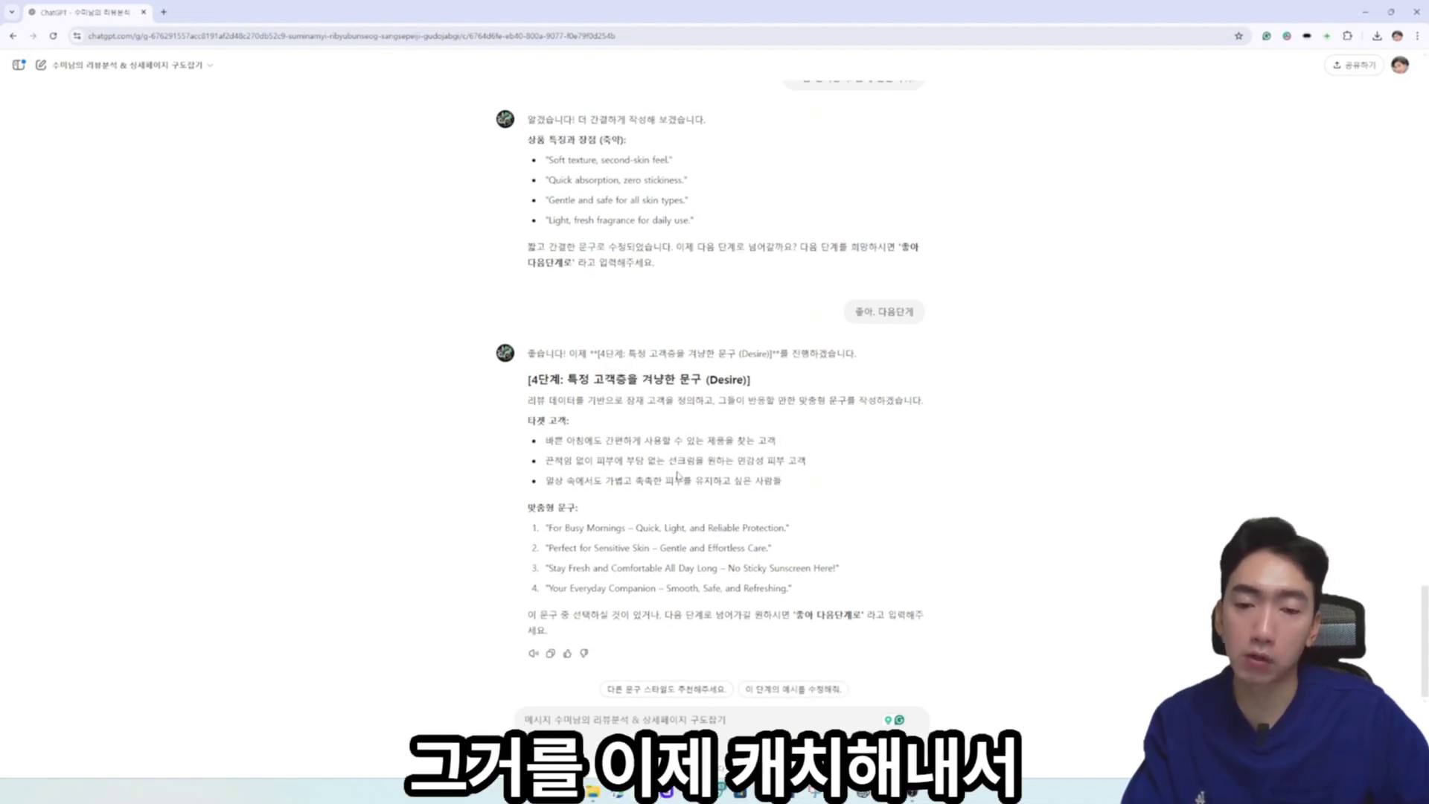
{"action": "left_click_drag", "start_coordinate": [547, 441], "coordinate": [783, 446]}
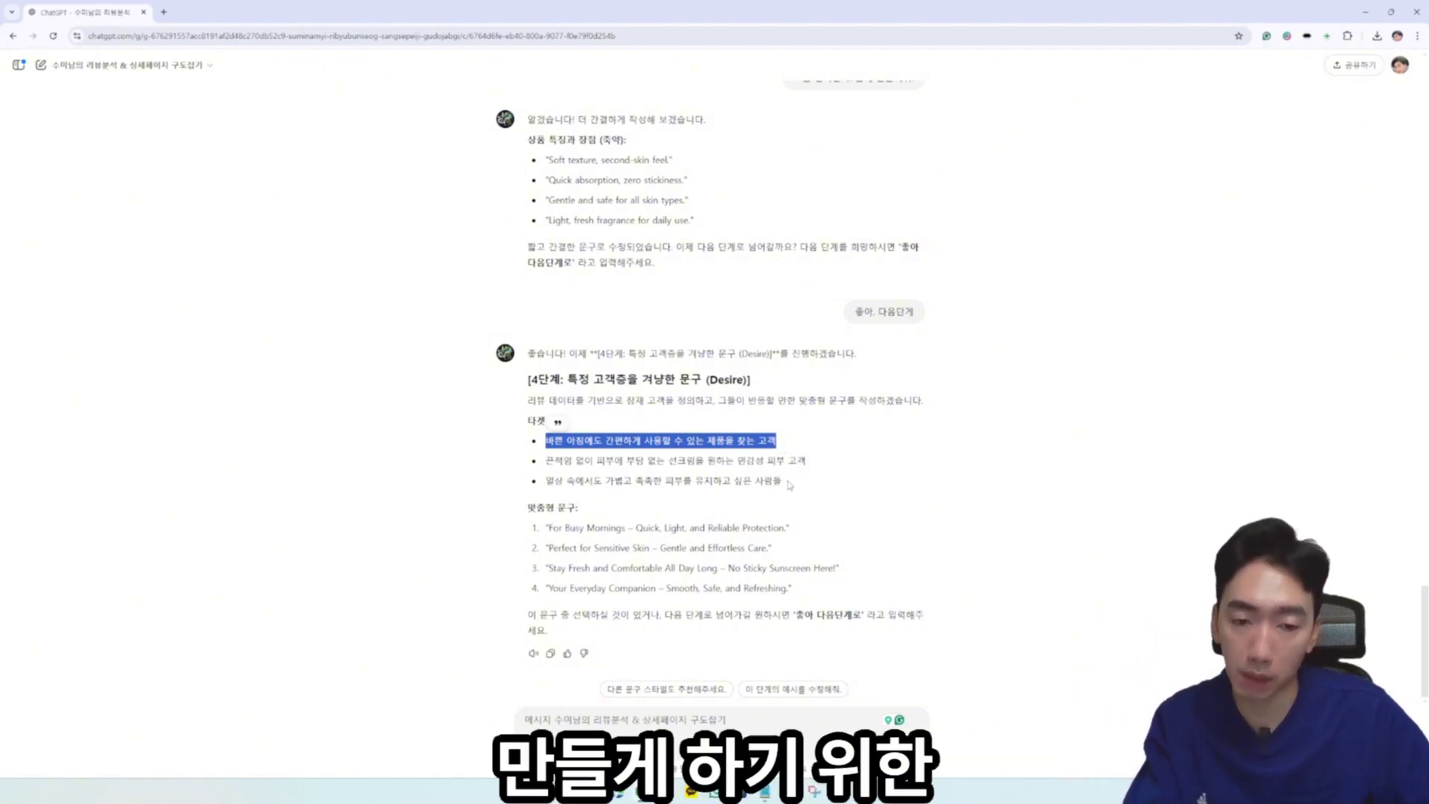
{"action": "left_click_drag", "start_coordinate": [792, 478], "coordinate": [594, 460]}
{"action": "left_click", "coordinate": [594, 459]}
{"action": "double_click", "coordinate": [745, 588]}
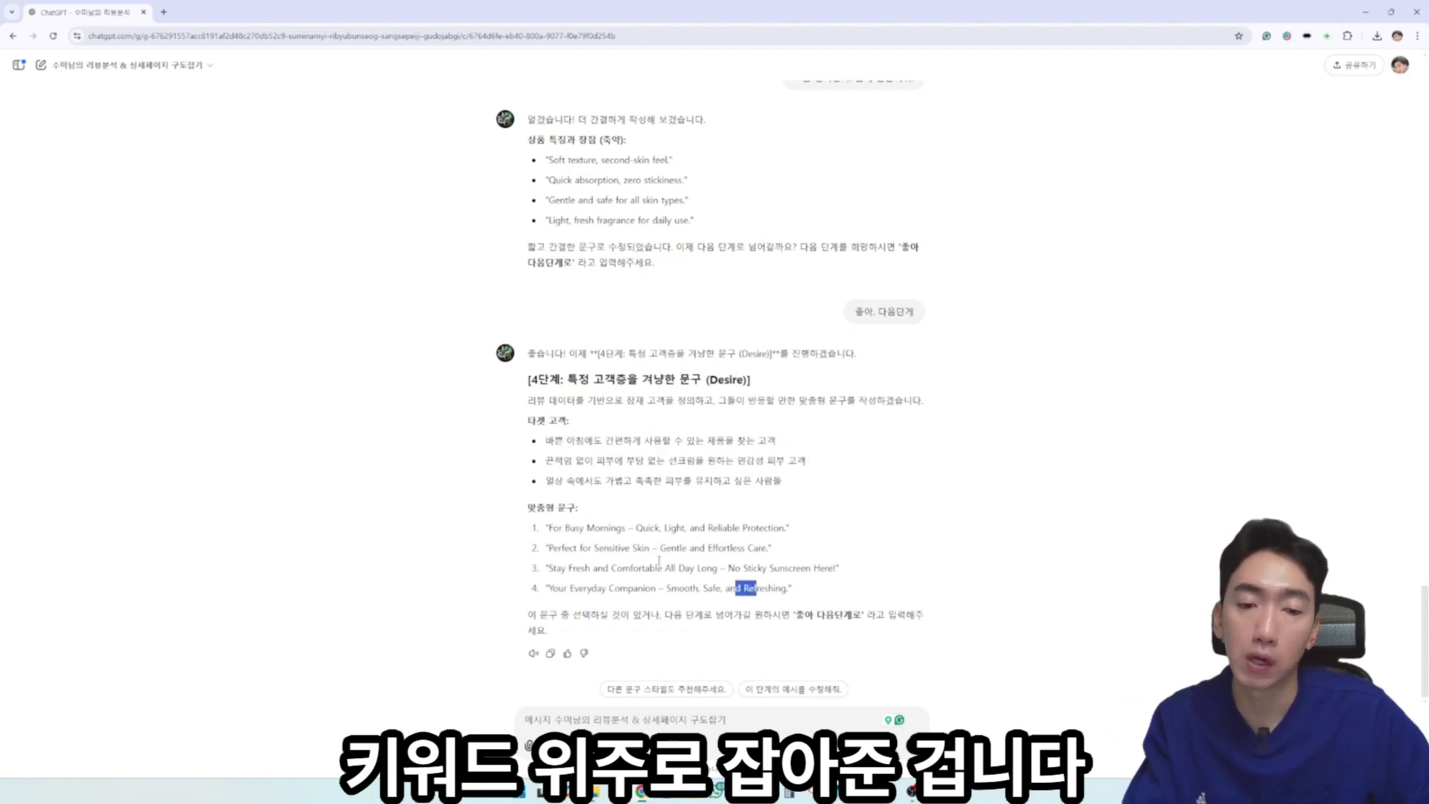
{"action": "left_click", "coordinate": [660, 569]}
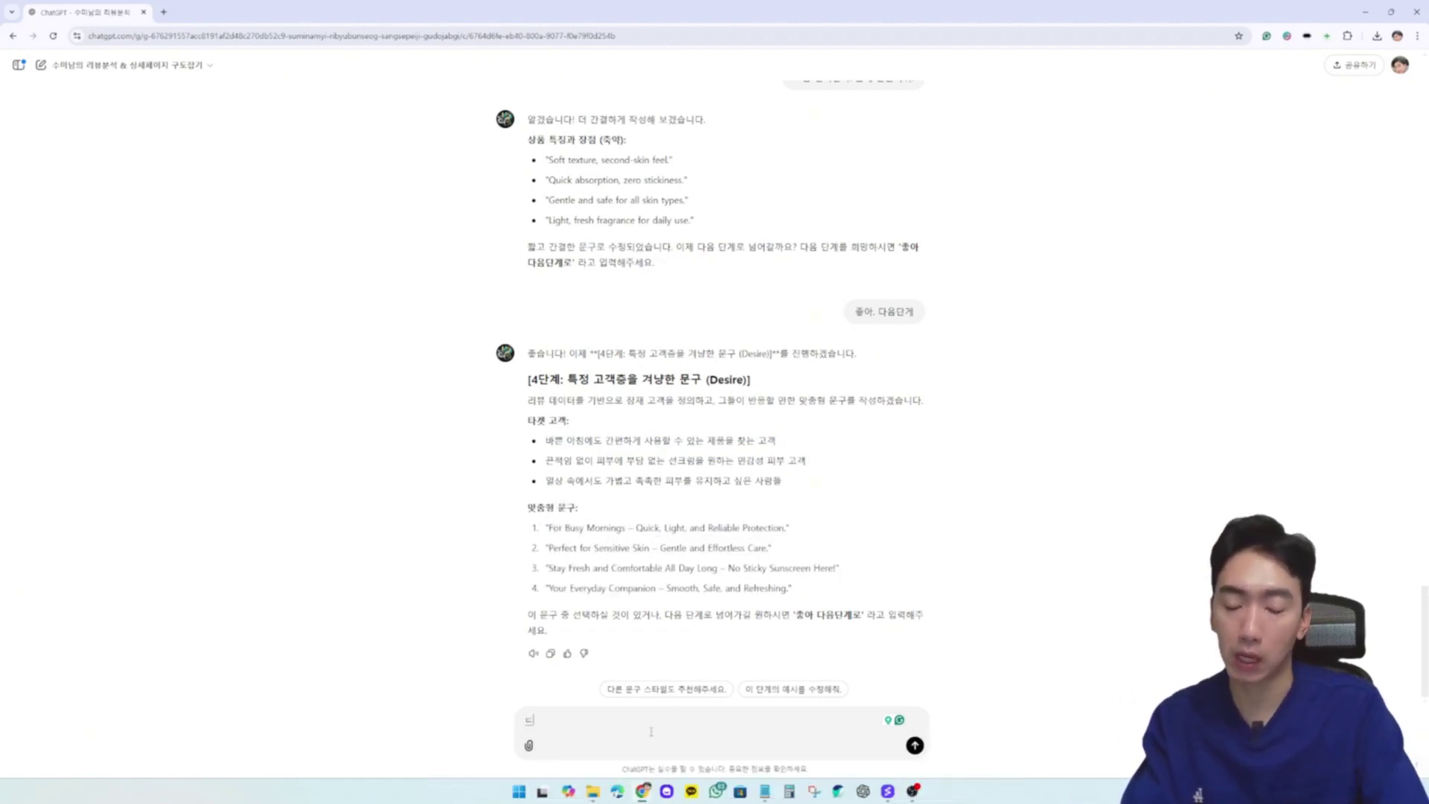
{"action": "type", "text": "다 마음에 들어. 다음단ㄱ"}
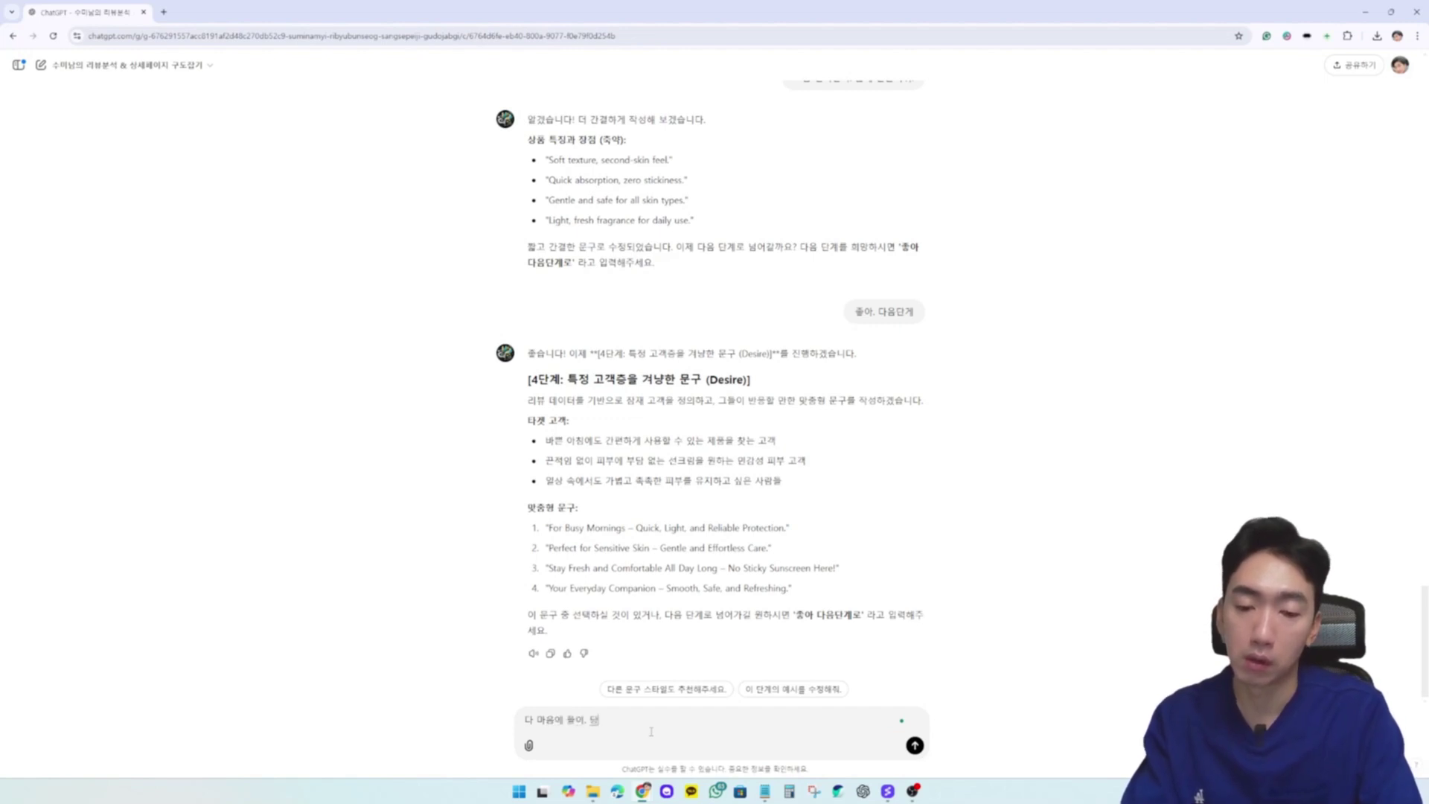
{"action": "key", "text": "Return"}
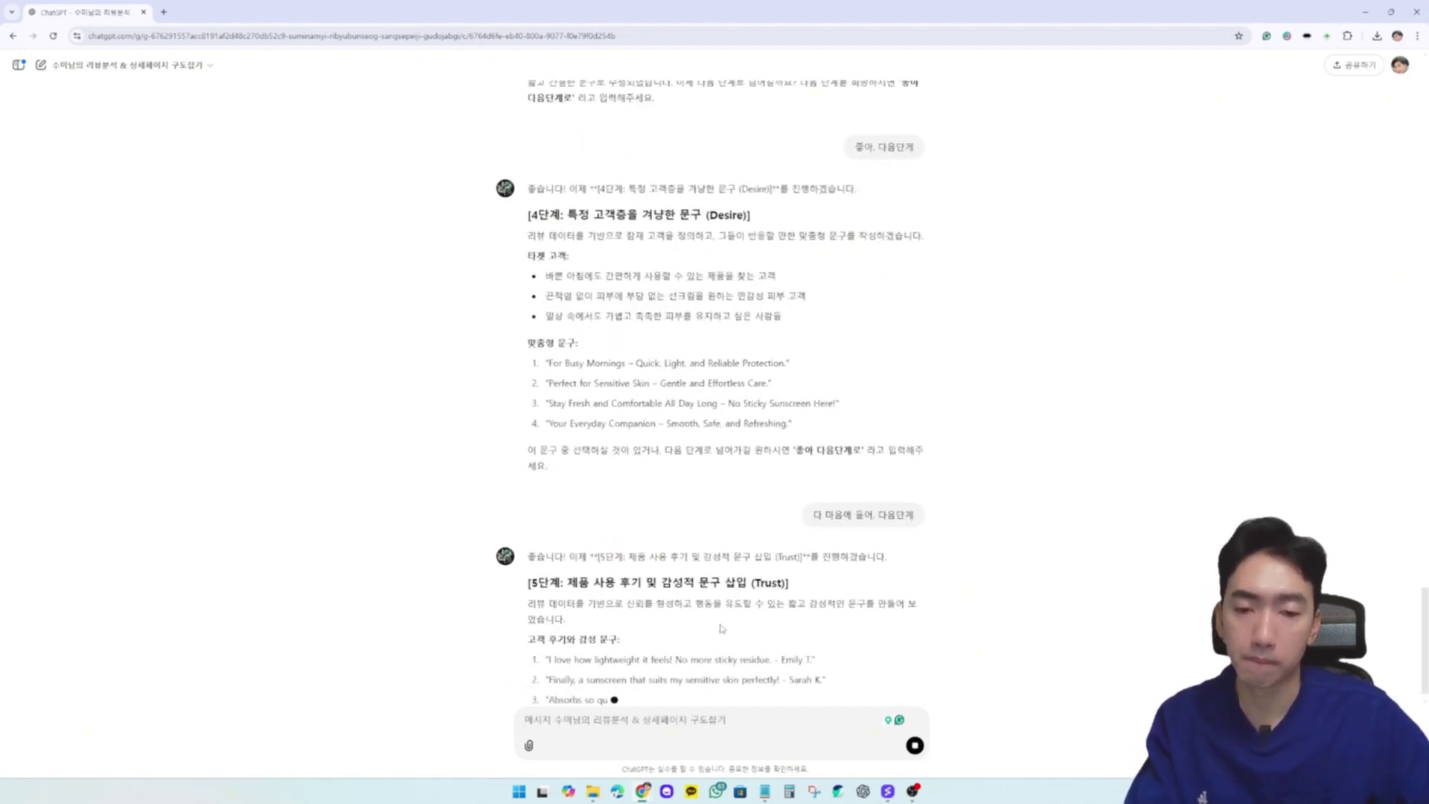
Accept stage 5 with the reply "좋아 다음단계" and look over its customer review quotes, especially the third one
{"action": "type", "text": "좋아 다음단계"}
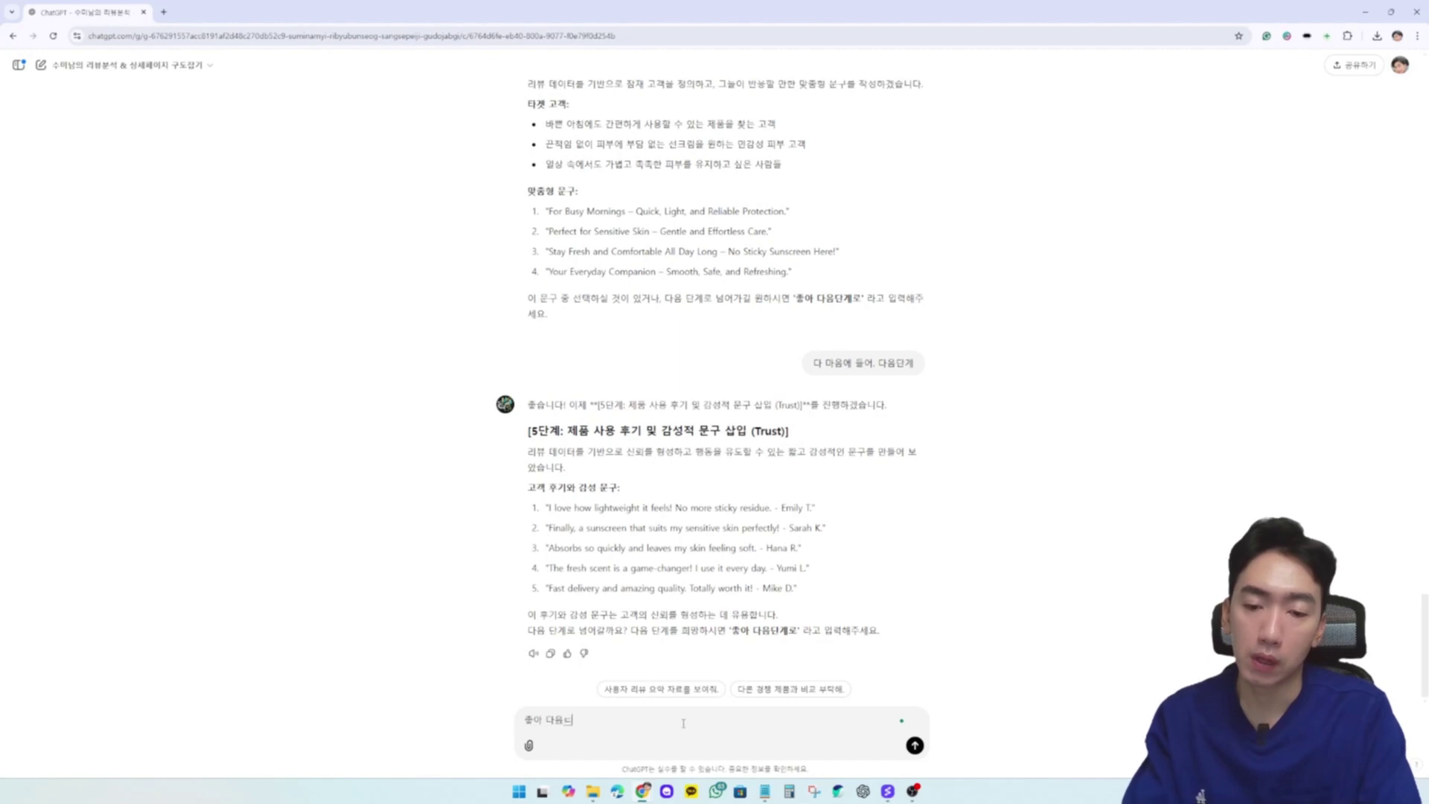
{"action": "key", "text": "Return"}
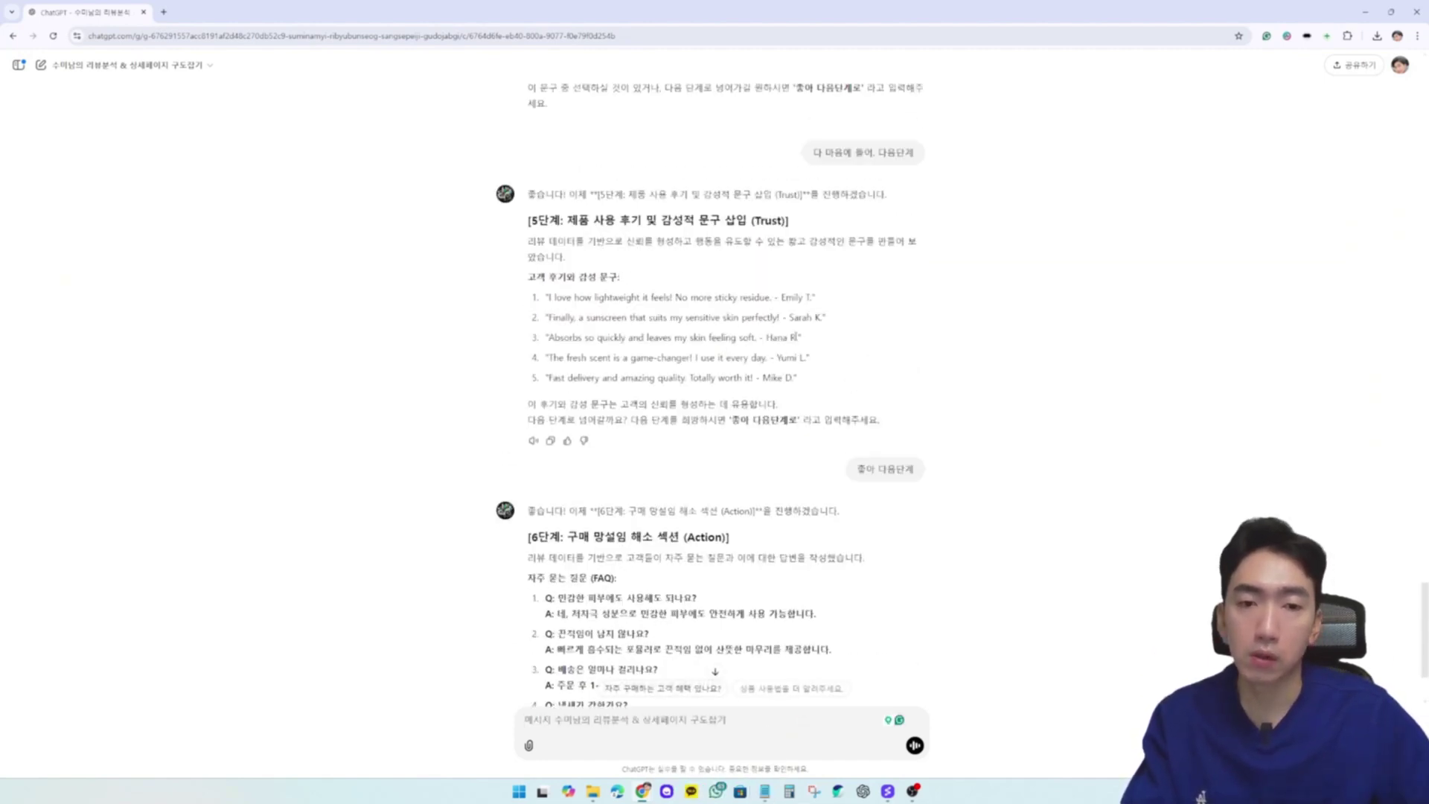
{"action": "left_click_drag", "start_coordinate": [802, 337], "coordinate": [767, 337]}
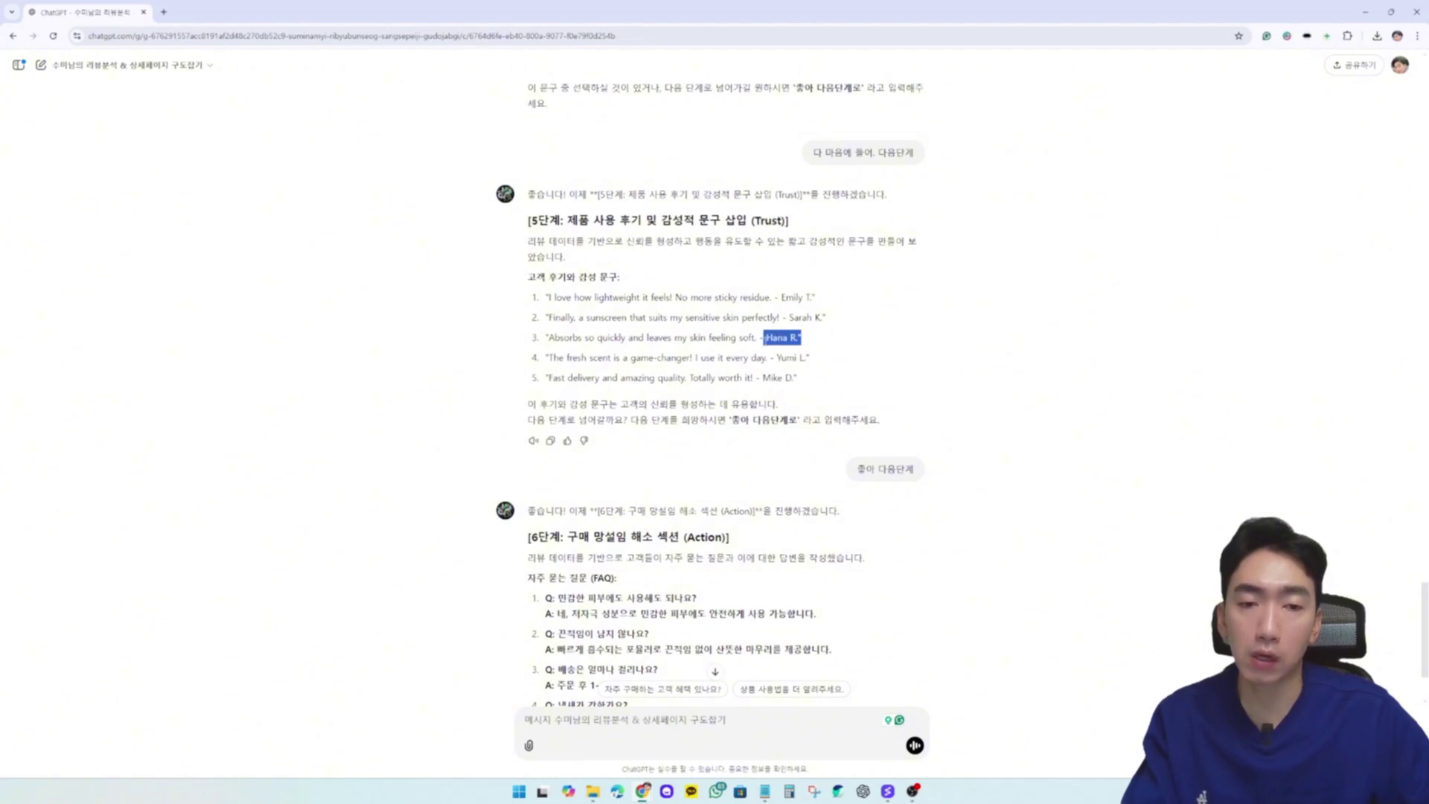
{"action": "left_click", "coordinate": [813, 343]}
{"action": "left_click_drag", "start_coordinate": [813, 342], "coordinate": [765, 339]}
{"action": "left_click", "coordinate": [771, 340]}
{"action": "left_click", "coordinate": [806, 344]}
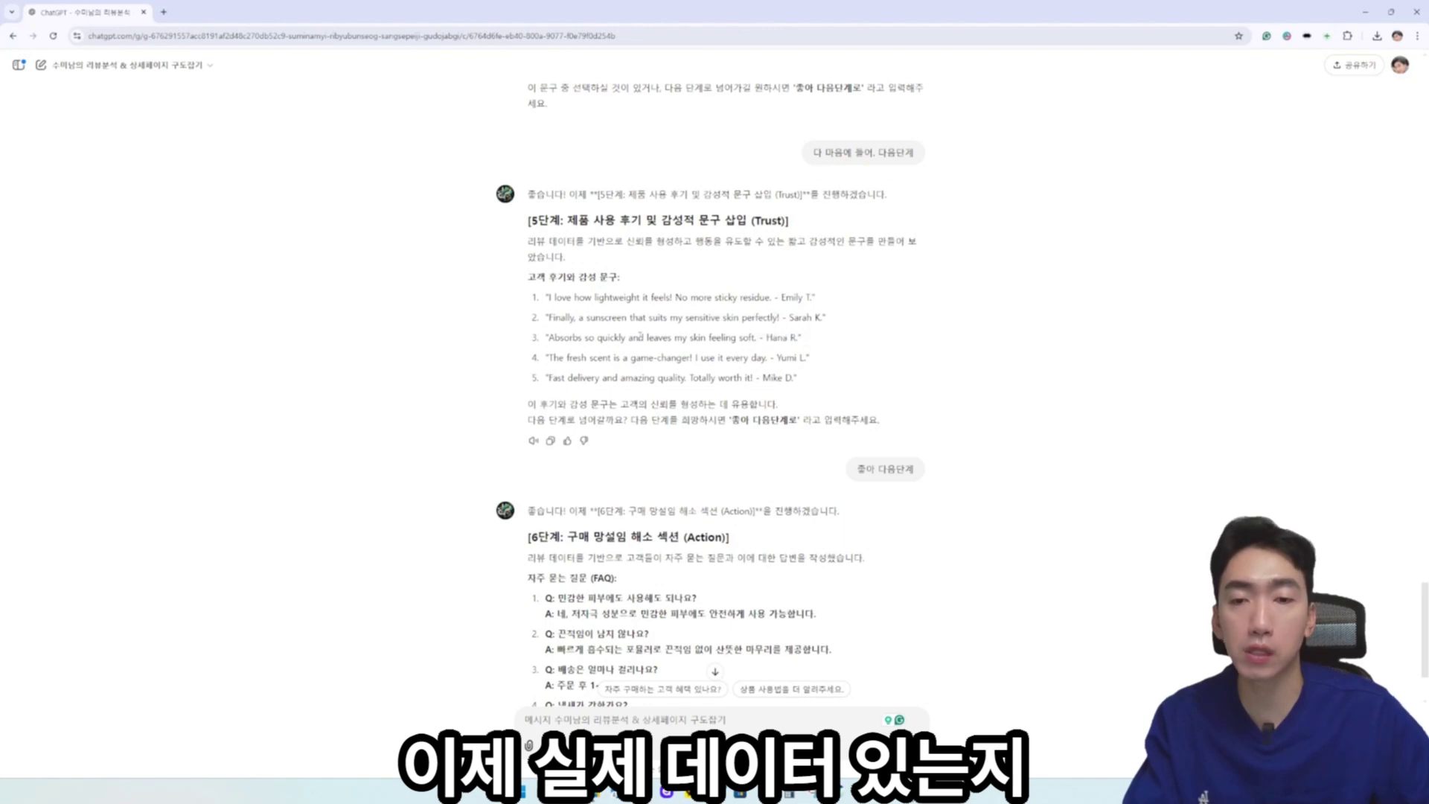
{"action": "left_click_drag", "start_coordinate": [550, 337], "coordinate": [818, 347]}
{"action": "left_click", "coordinate": [561, 317]}
{"action": "left_click", "coordinate": [802, 350]}
Review the stage 6 FAQ questions and answers, and reply "이거 다 좋아. 다음단계" to get the final stage
{"action": "scroll", "coordinate": [789, 357], "scroll_direction": "down", "scroll_amount": 2}
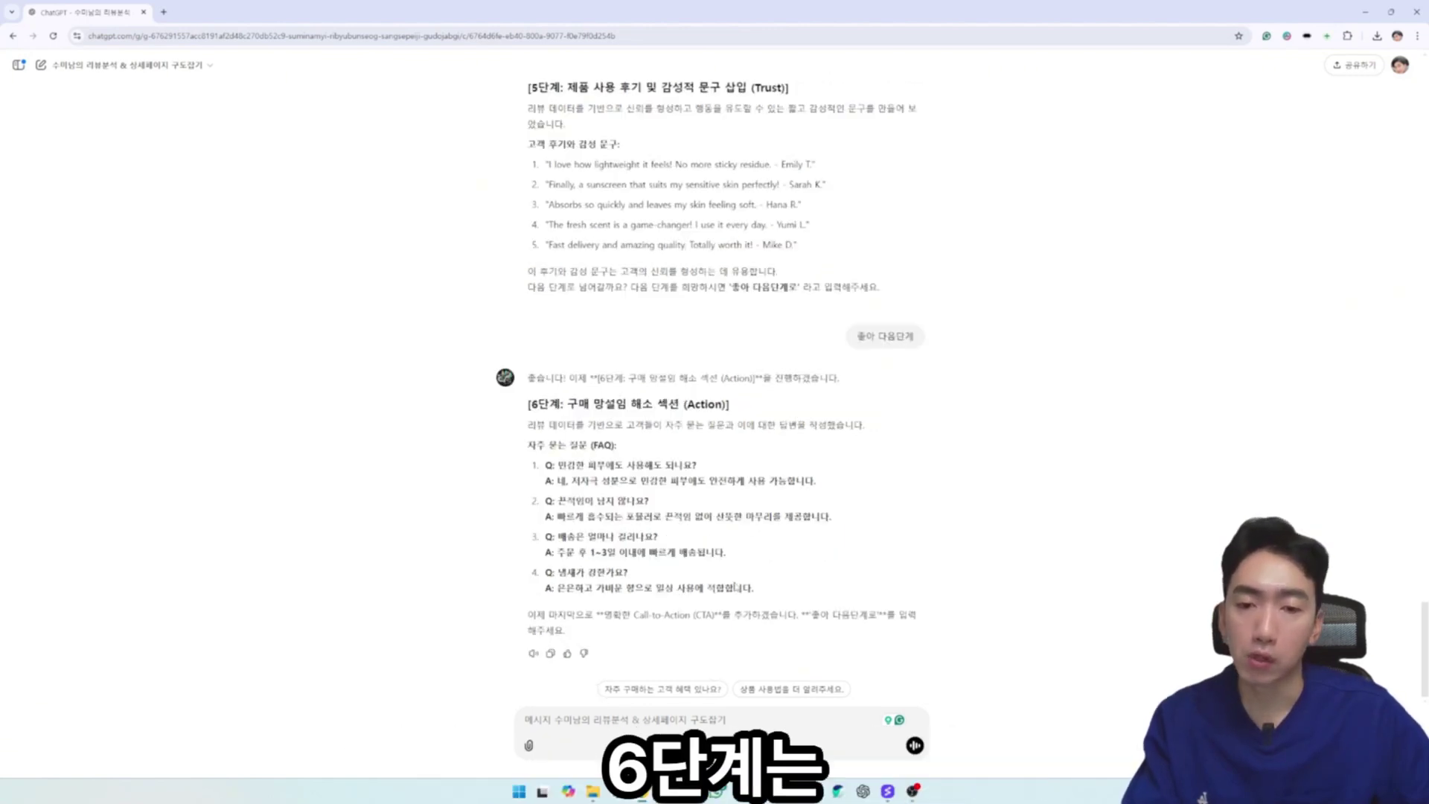
{"action": "left_click_drag", "start_coordinate": [756, 591], "coordinate": [557, 465]}
{"action": "left_click", "coordinate": [789, 582]}
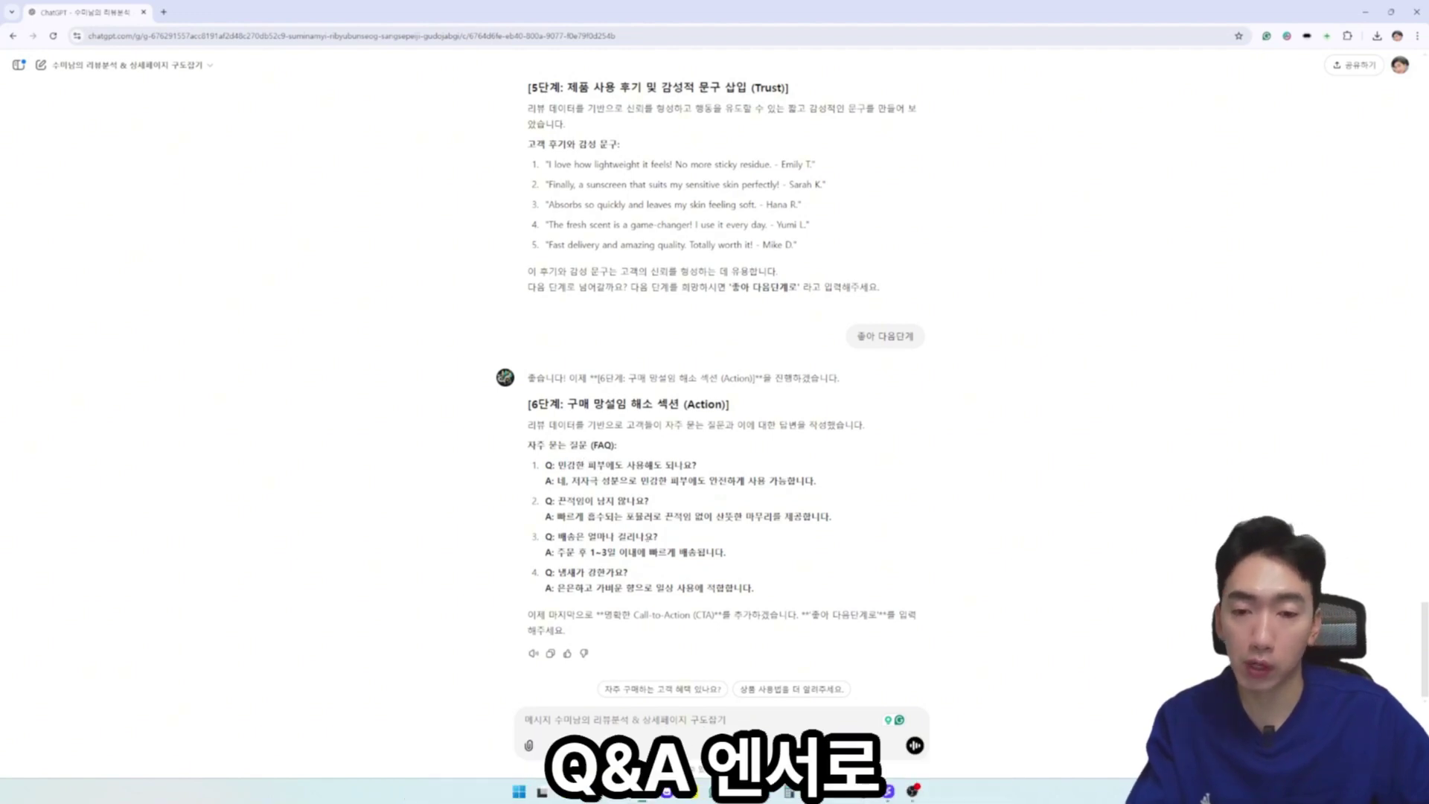
{"action": "left_click_drag", "start_coordinate": [753, 588], "coordinate": [559, 464]}
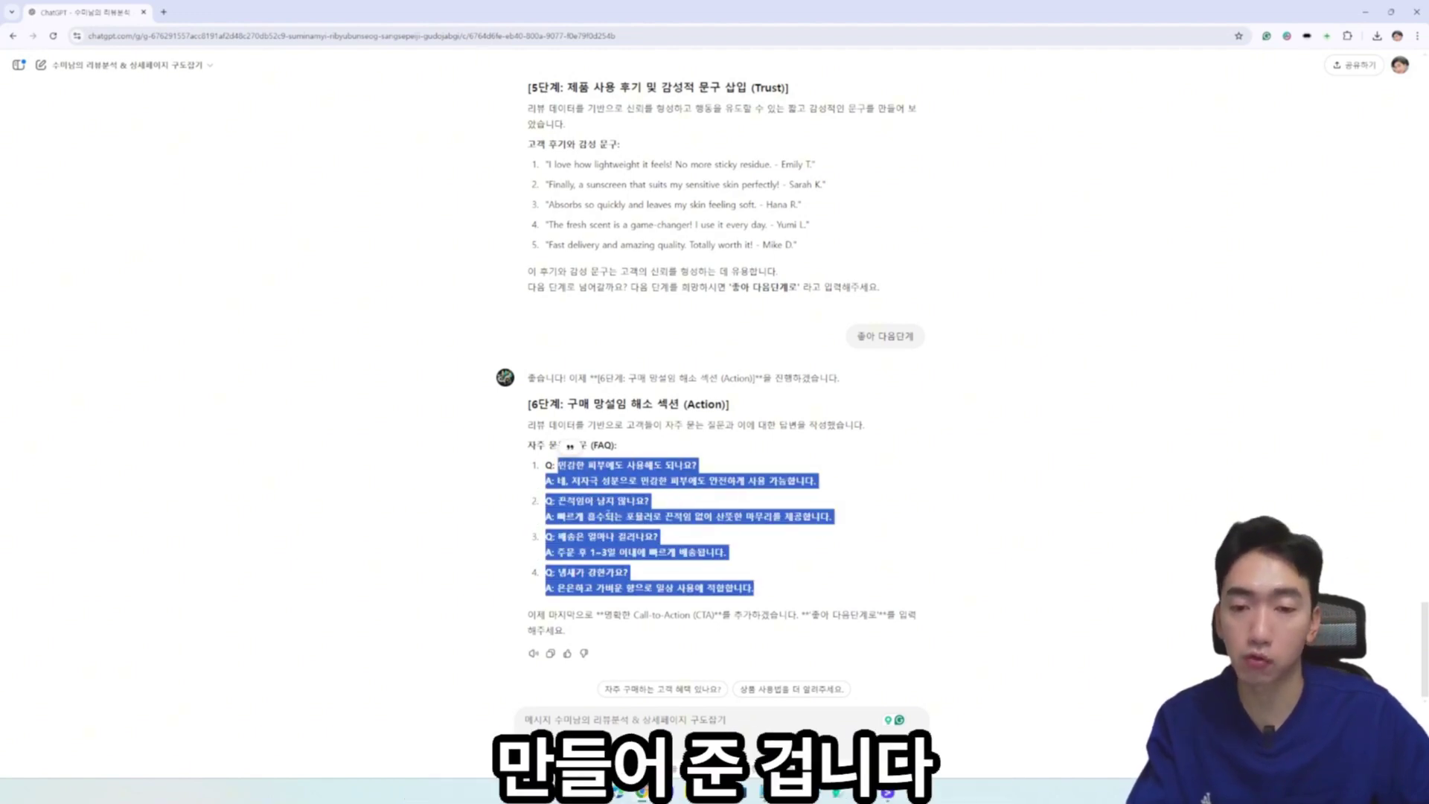
{"action": "left_click", "coordinate": [661, 629]}
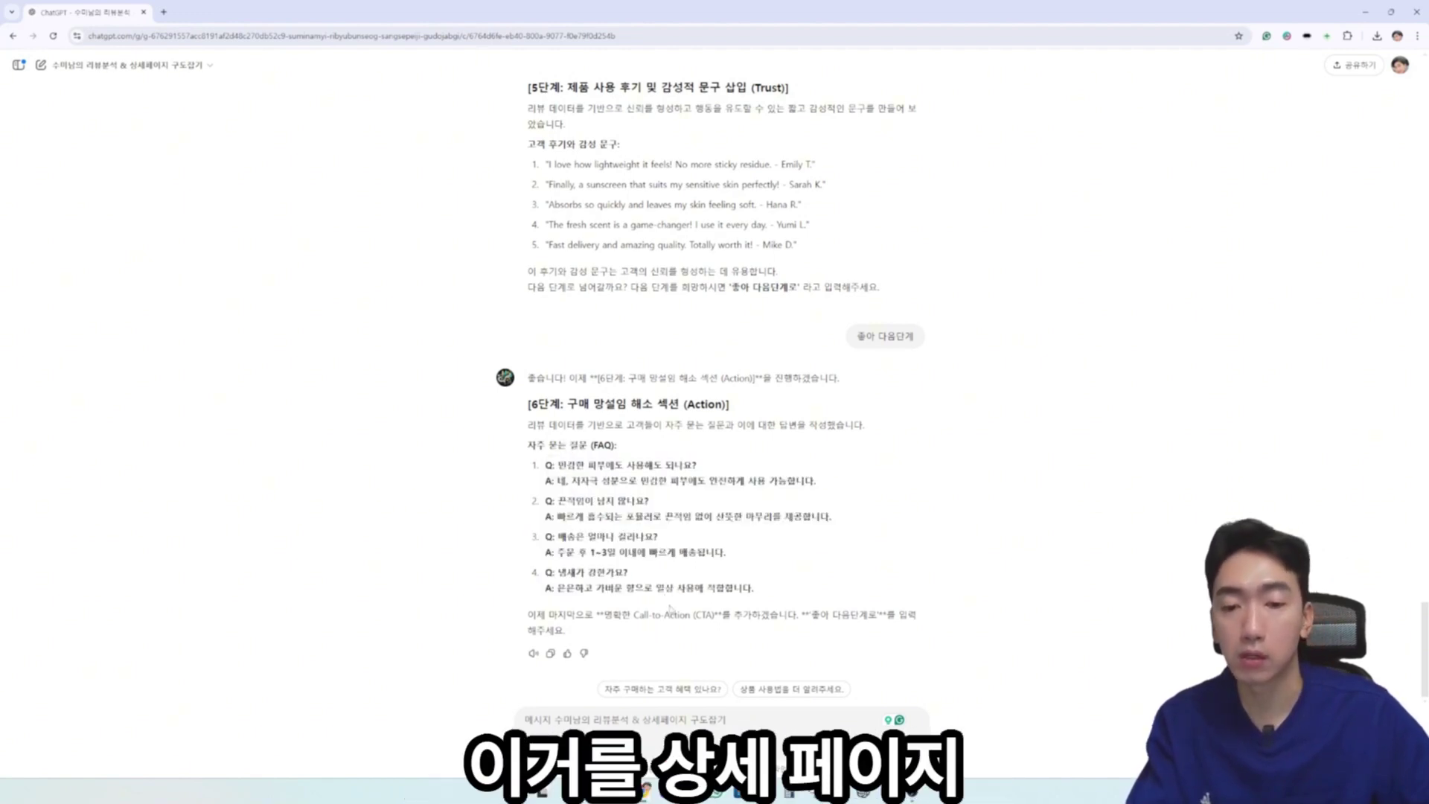
{"action": "left_click", "coordinate": [672, 735]}
{"action": "type", "text": "좋"}
{"action": "key", "text": "BackSpace"}
{"action": "type", "text": "이거 다 좋아"}
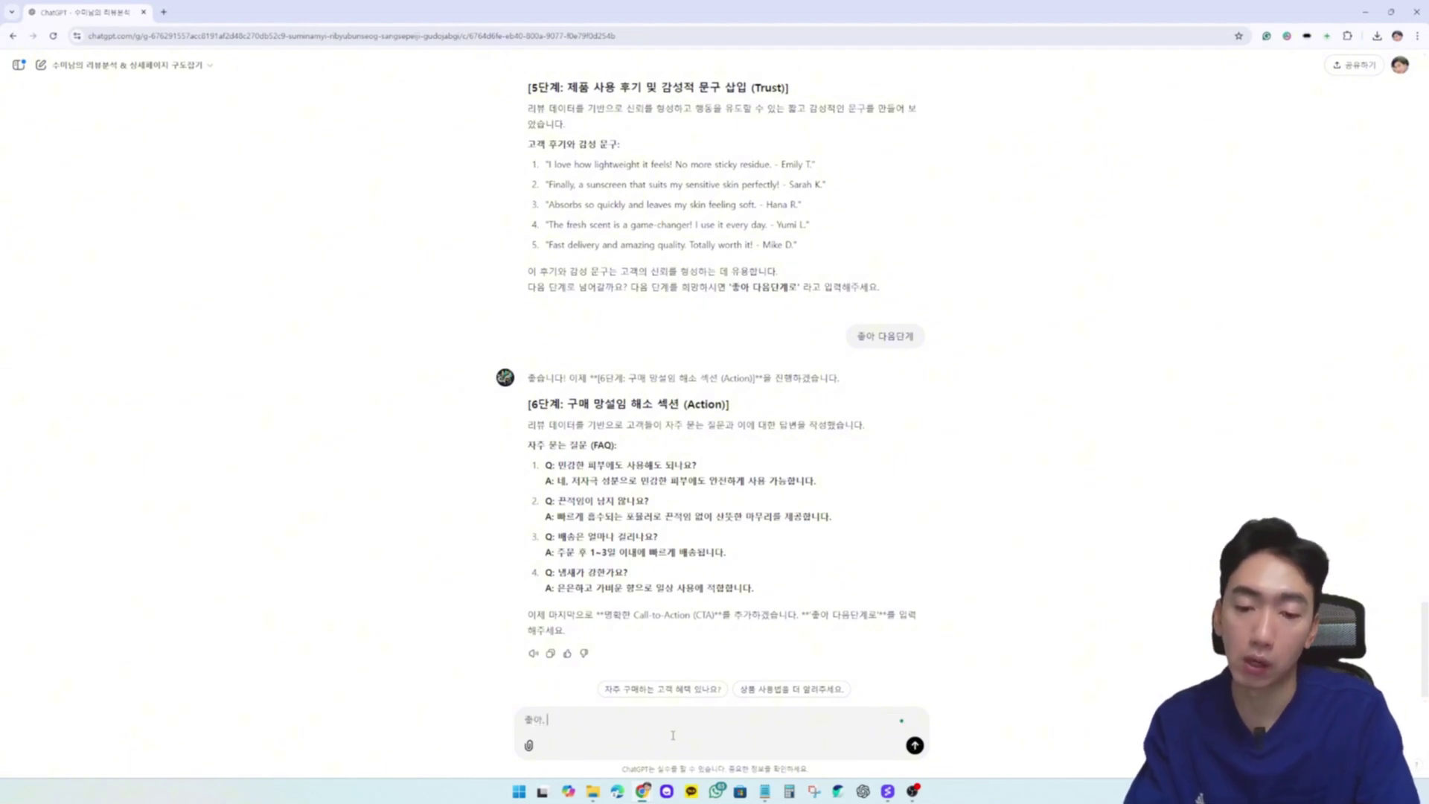
{"action": "type", "text": ". 다음단계"}
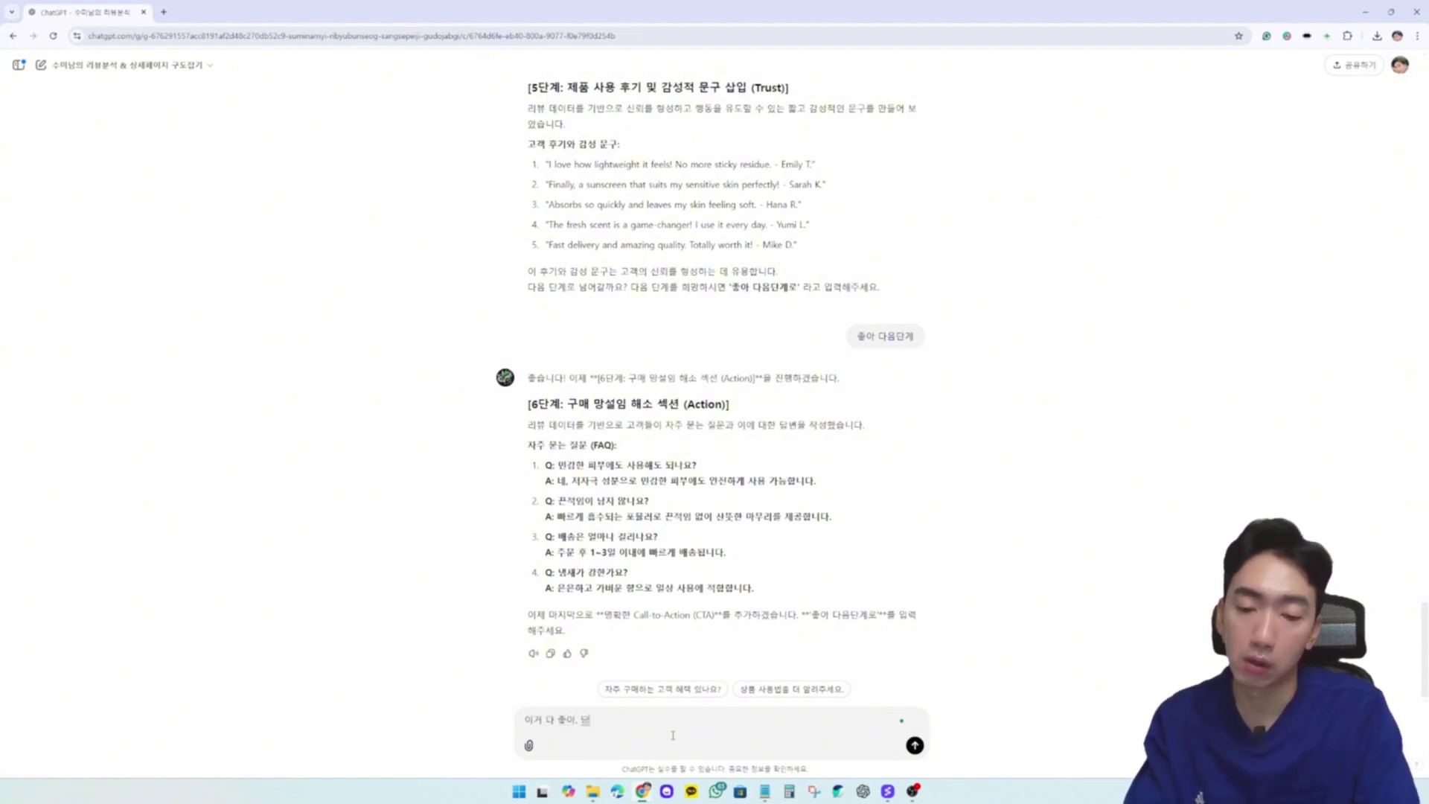
{"action": "key", "text": "Return"}
Send a Korean message asking for stronger CTA copy ("조금더 강력한 CTA") that includes a discount
{"action": "type", "text": "ㅈ"}
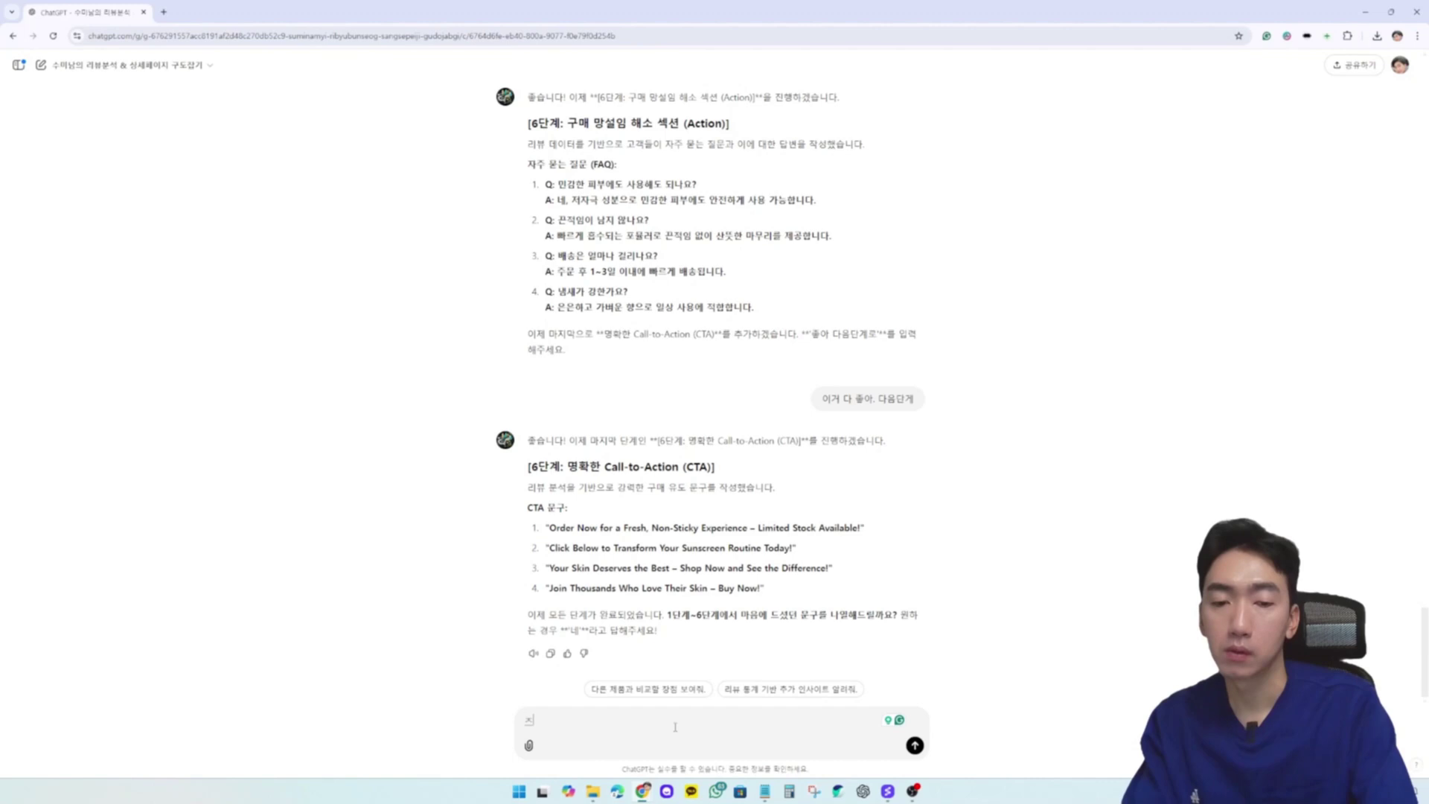
{"action": "type", "text": "조금더 강력한 "}
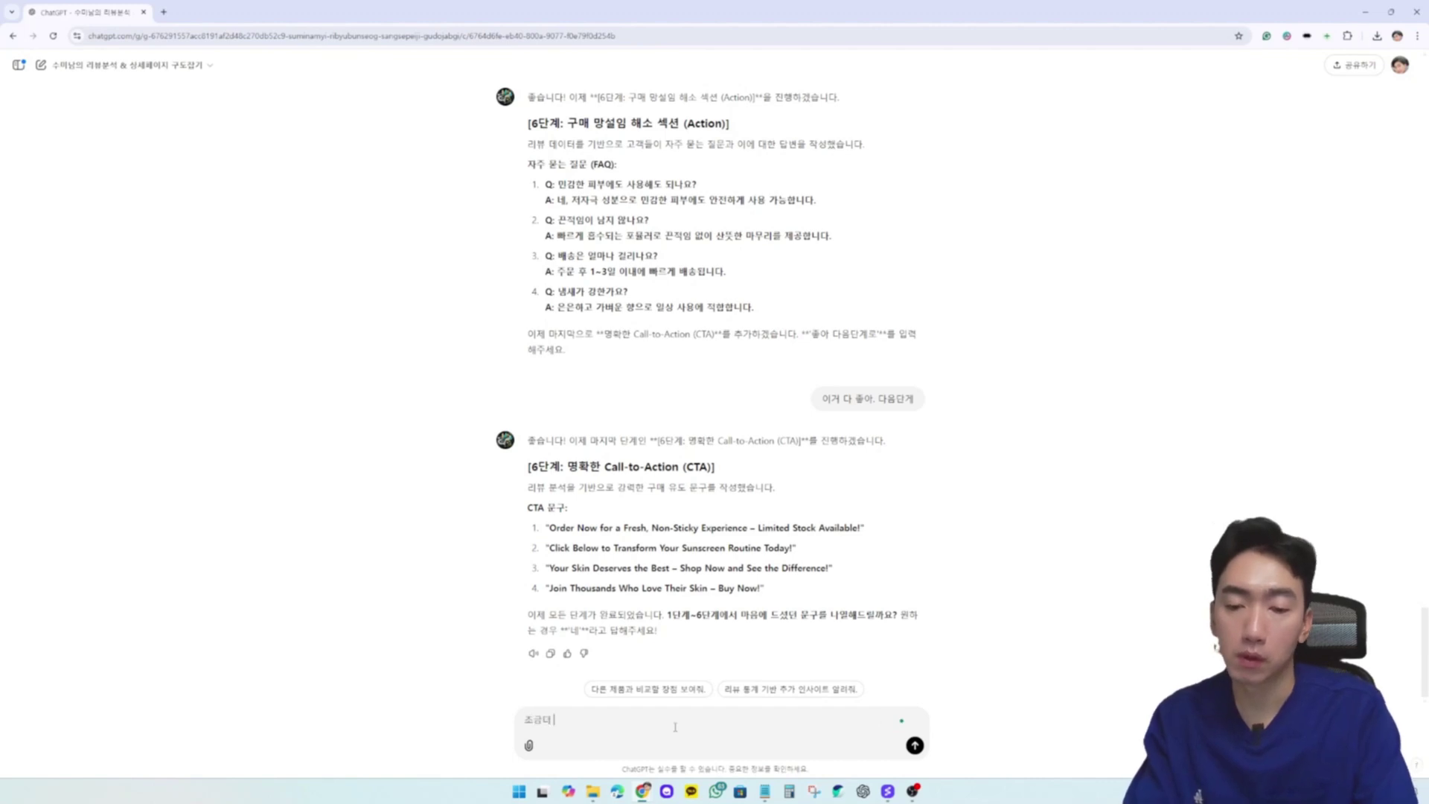
{"action": "type", "text": "CTA "}
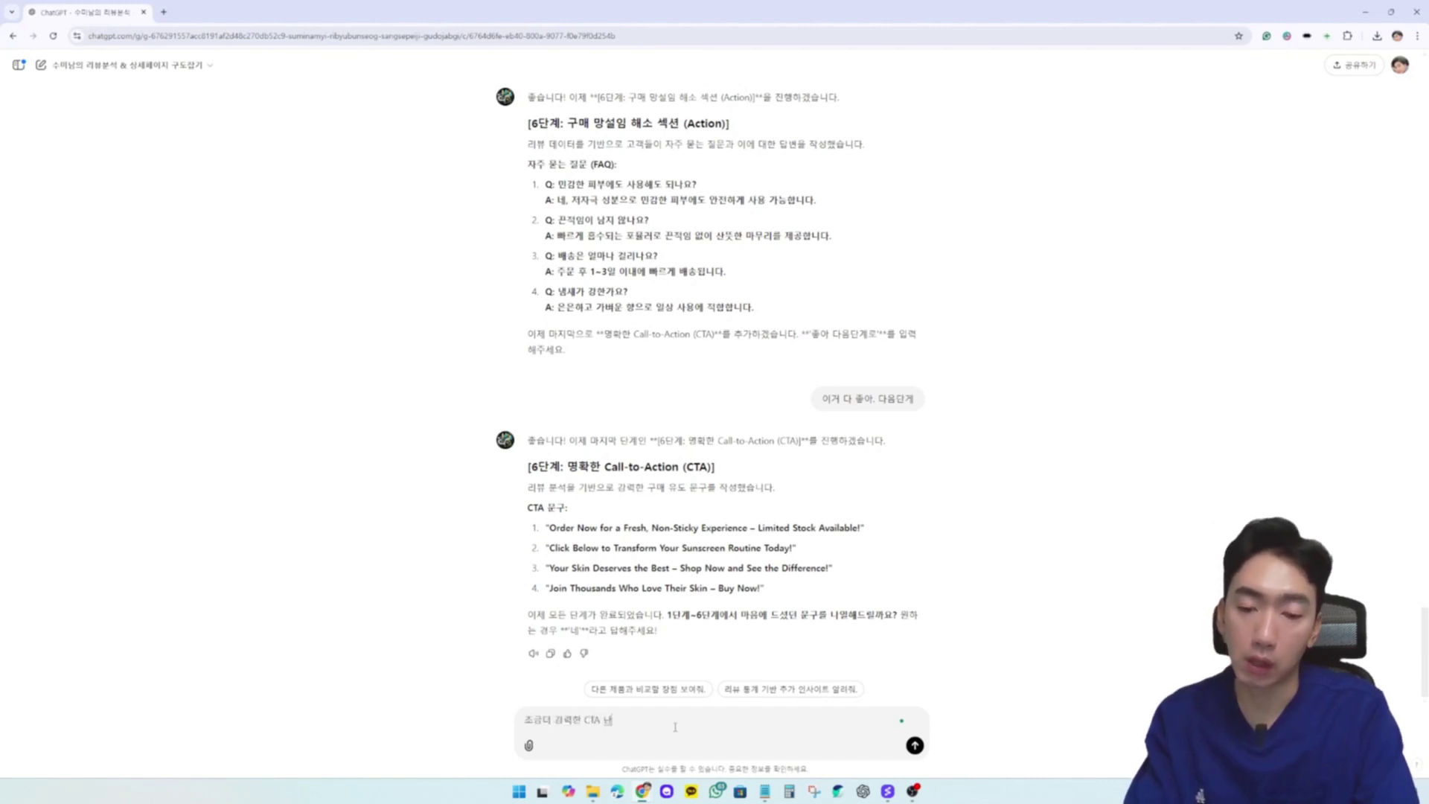
{"action": "type", "text": "나는 할인이"}
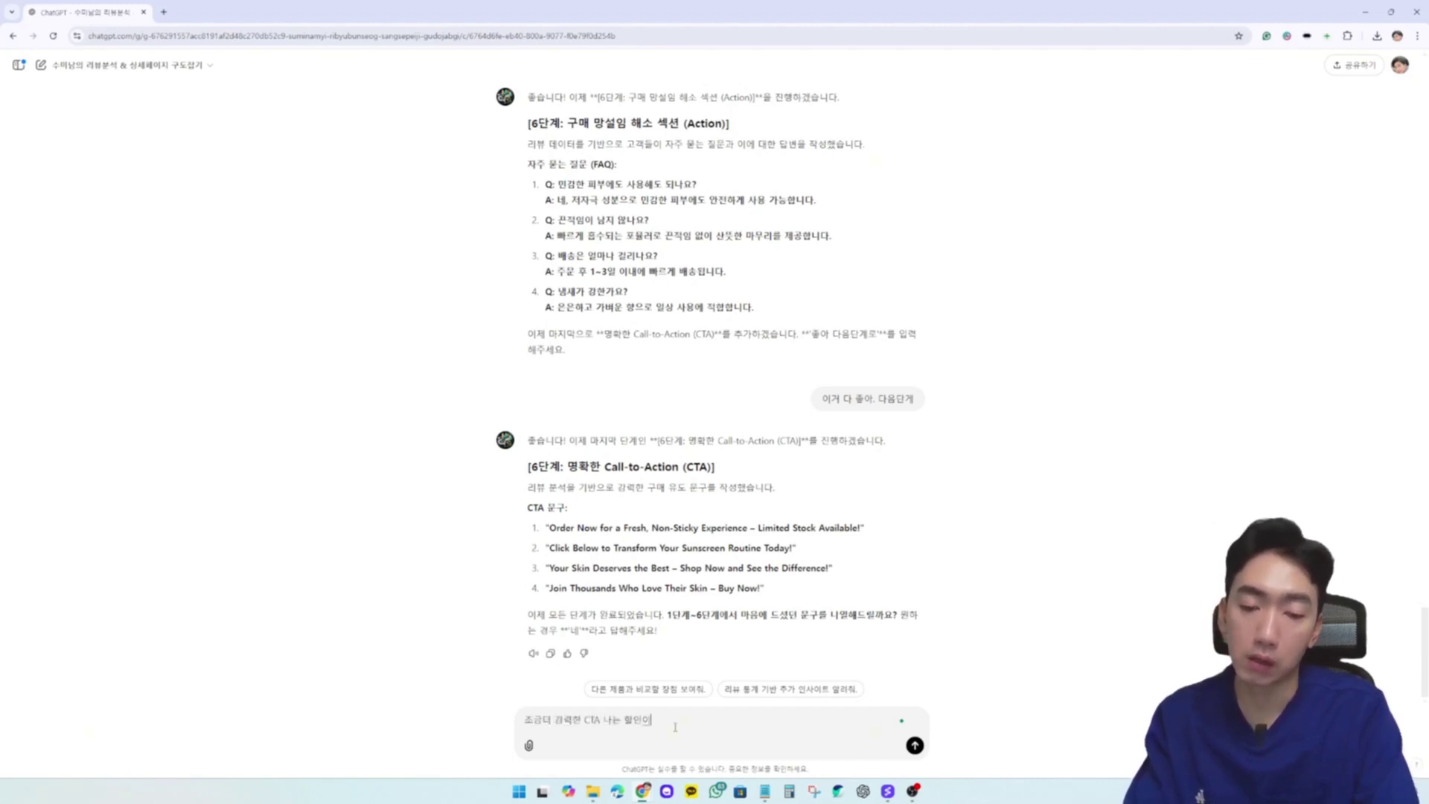
{"action": "type", "text": " 들어ㄱㅁㅣㄴ줄"}
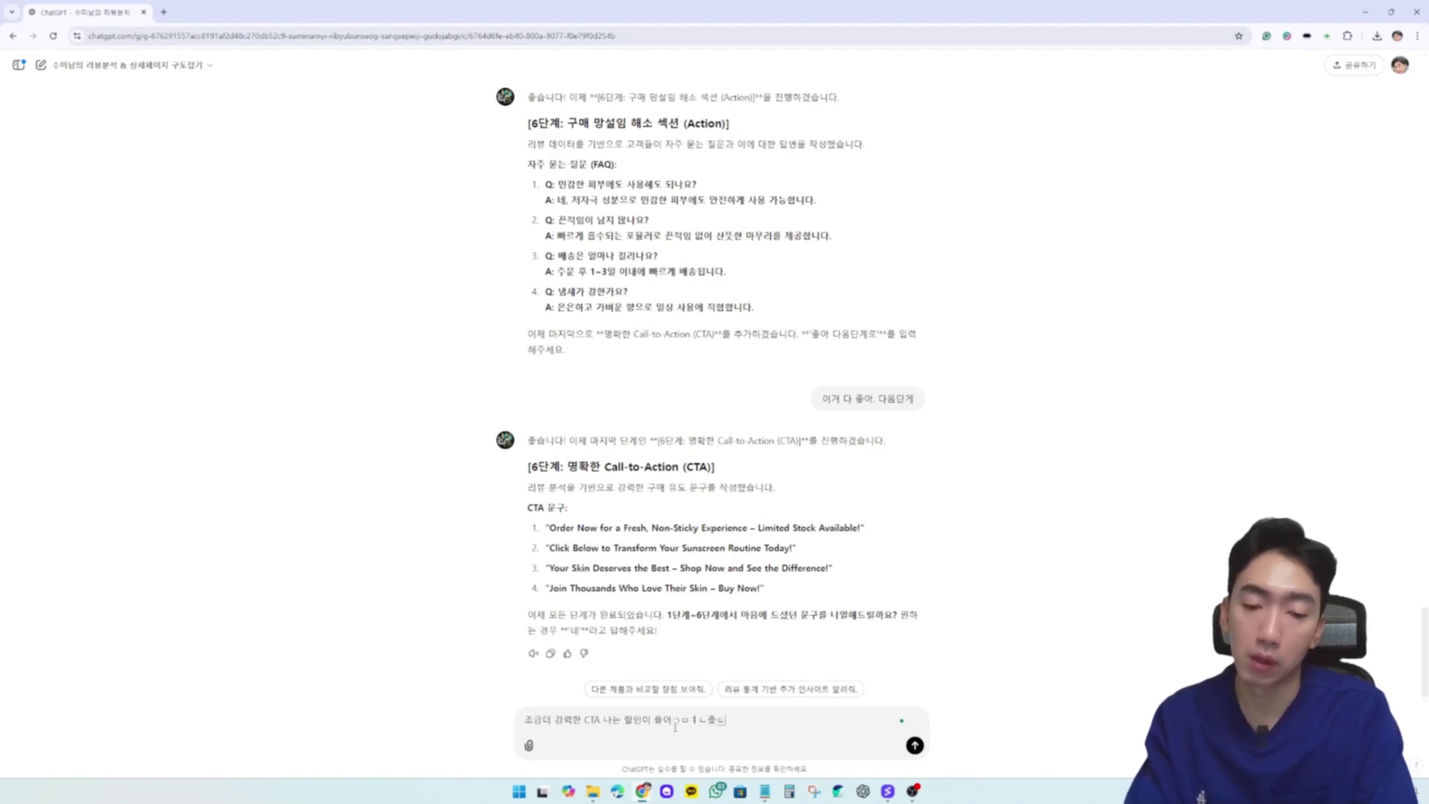
{"action": "type", "text": "겠어"}
{"action": "key", "text": "Return"}
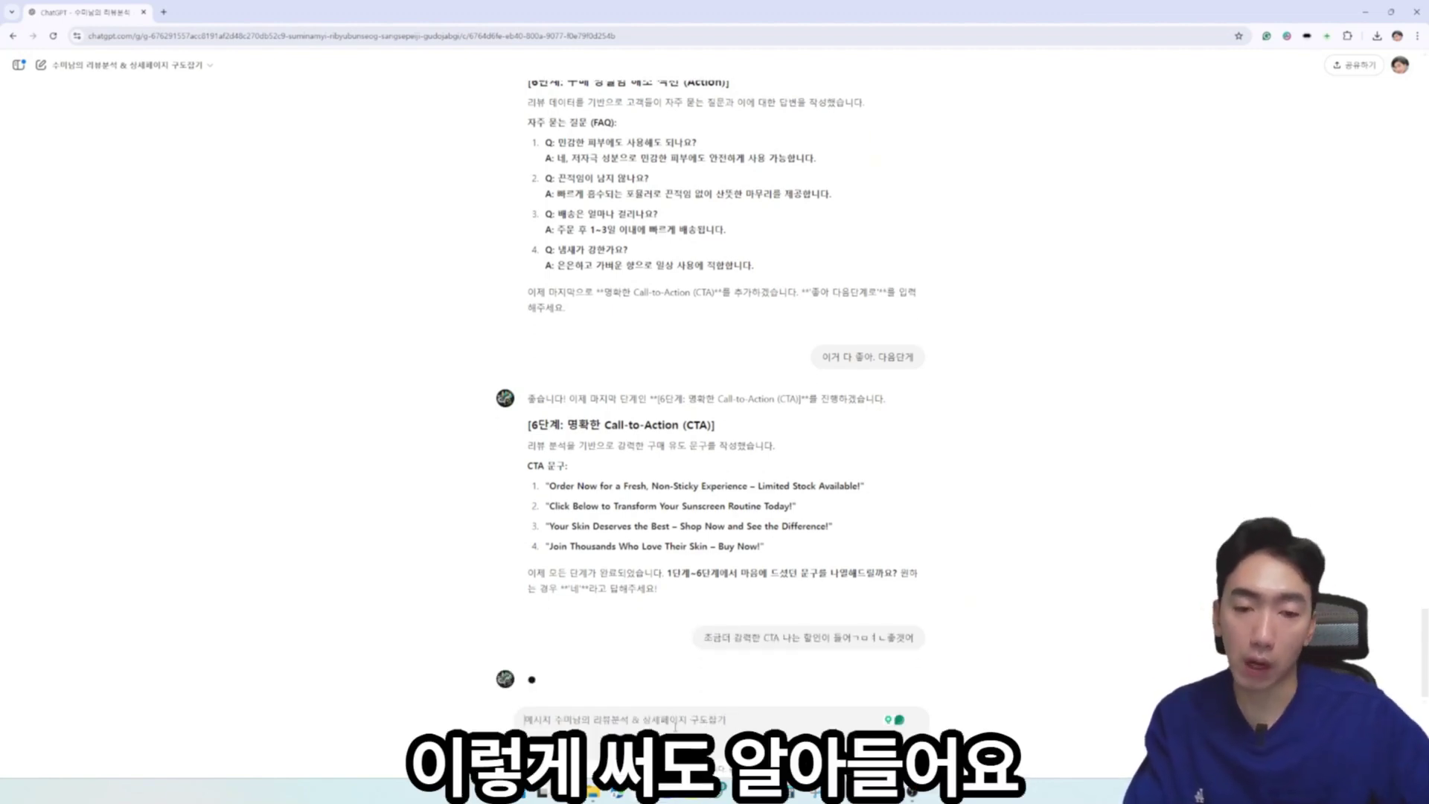
Choose the third discount CTA with "3번 좋다" and reply "네" to have the preferred stage 1–6 copy listed
{"action": "left_click_drag", "start_coordinate": [831, 568], "coordinate": [547, 568]}
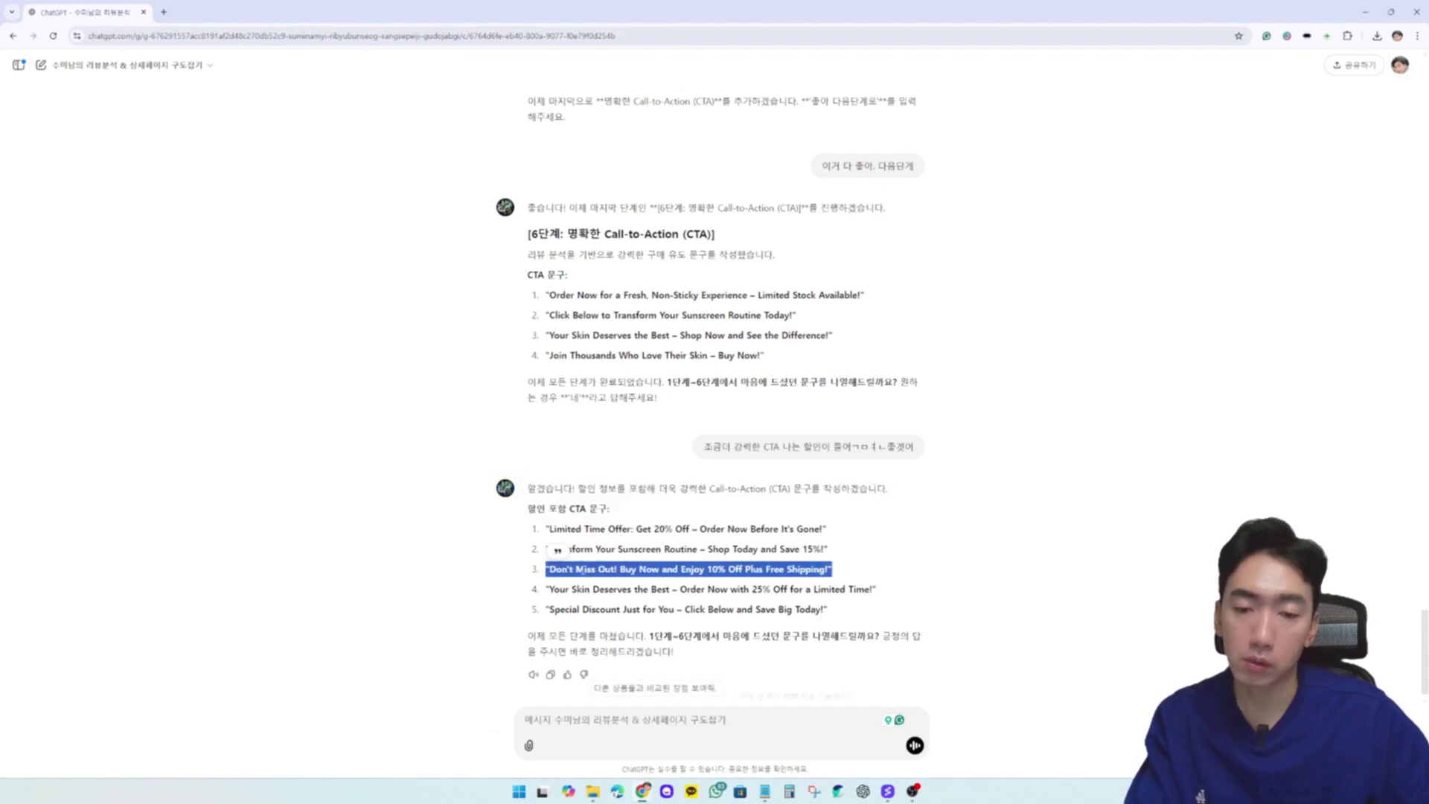
{"action": "left_click", "coordinate": [563, 720]}
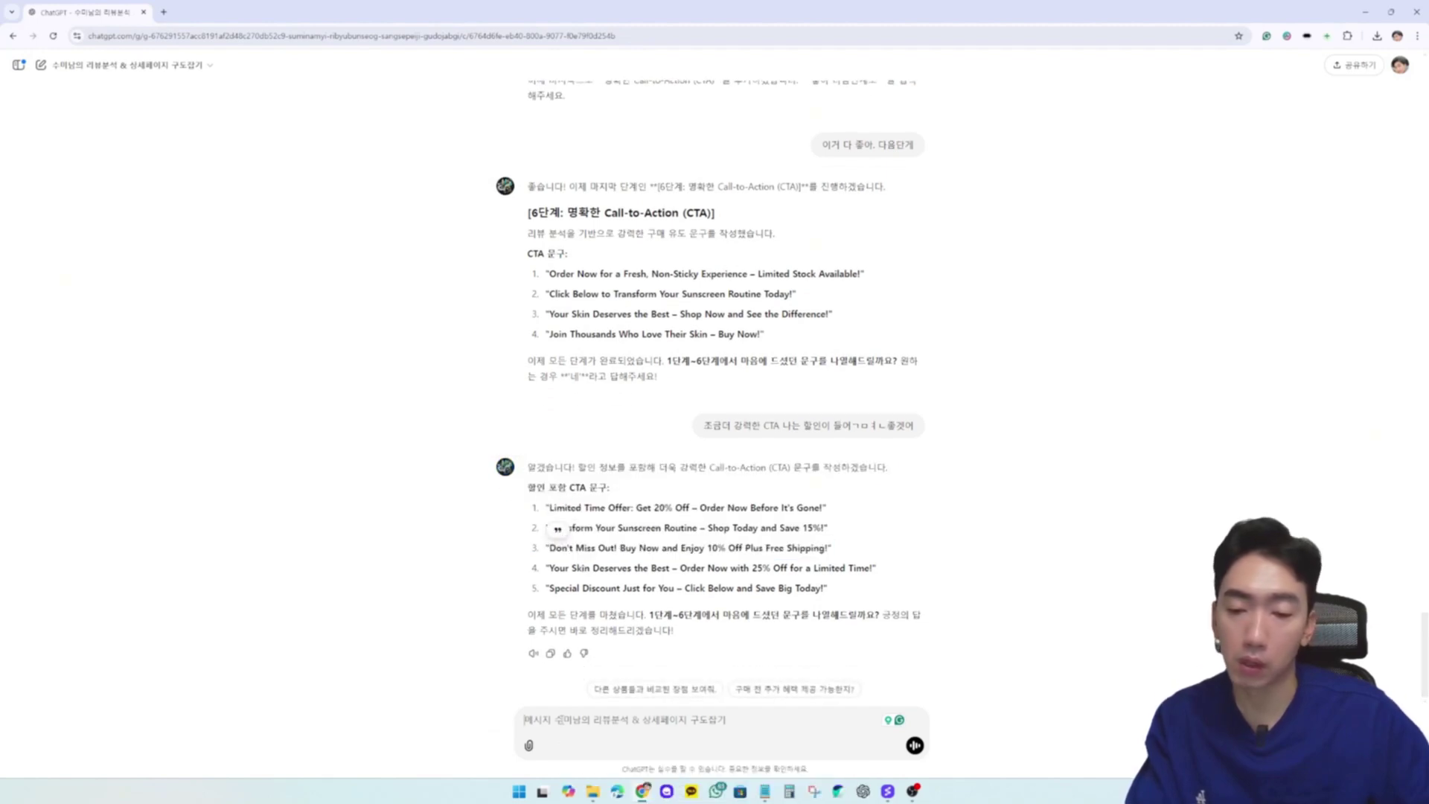
{"action": "type", "text": "3번 조ㅎㄷ"}
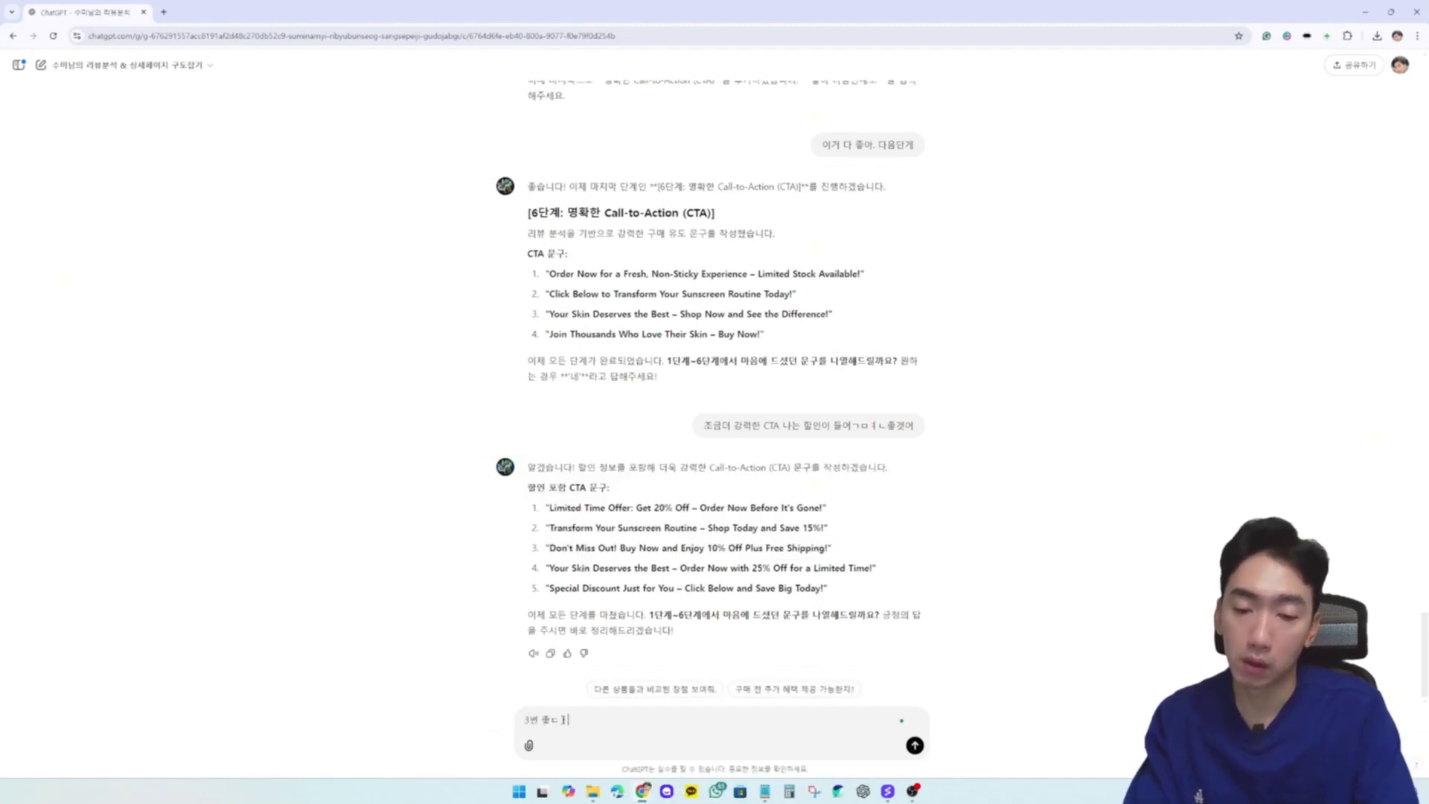
{"action": "type", "text": "ㅏ"}
{"action": "key", "text": "Return"}
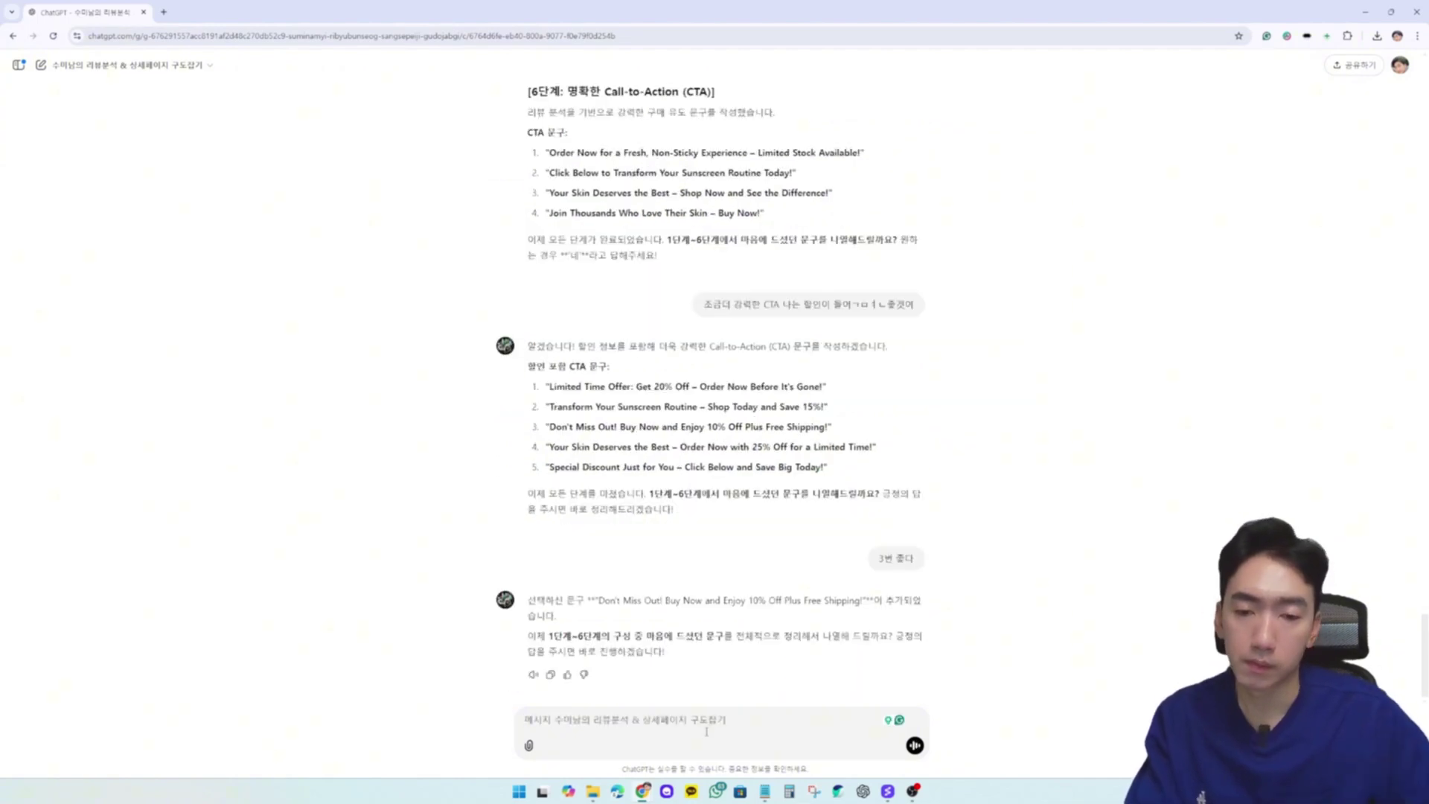
{"action": "type", "text": "네"}
{"action": "key", "text": "Return"}
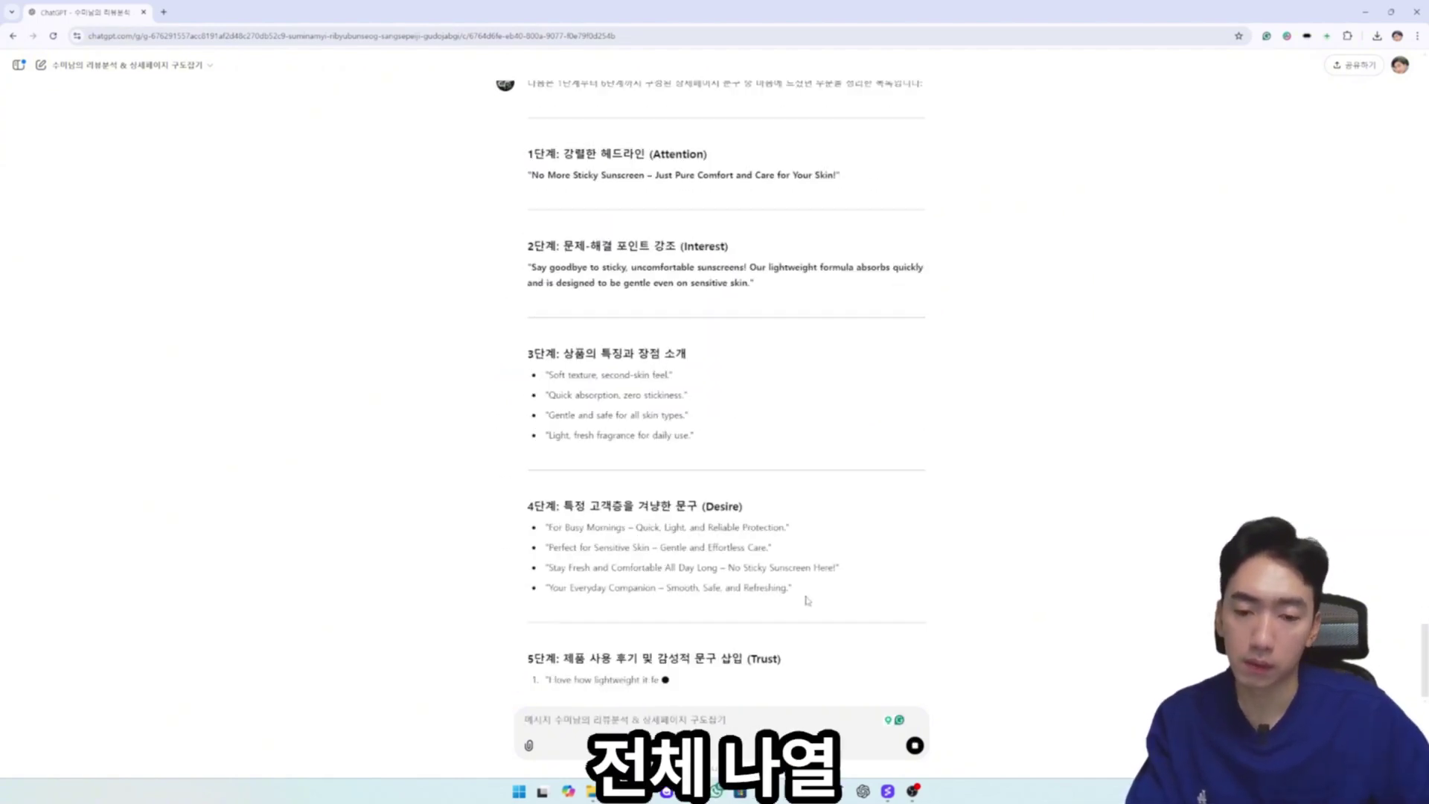
Examine the compiled stage 1–6 detail page copy through to the CTA, and return to the stage 1 headline
{"action": "left_click_drag", "start_coordinate": [524, 238], "coordinate": [834, 541]}
{"action": "scroll", "coordinate": [744, 517], "scroll_direction": "down", "scroll_amount": 4}
{"action": "scroll", "coordinate": [816, 578], "scroll_direction": "down", "scroll_amount": 2}
{"action": "left_click", "coordinate": [833, 541]}
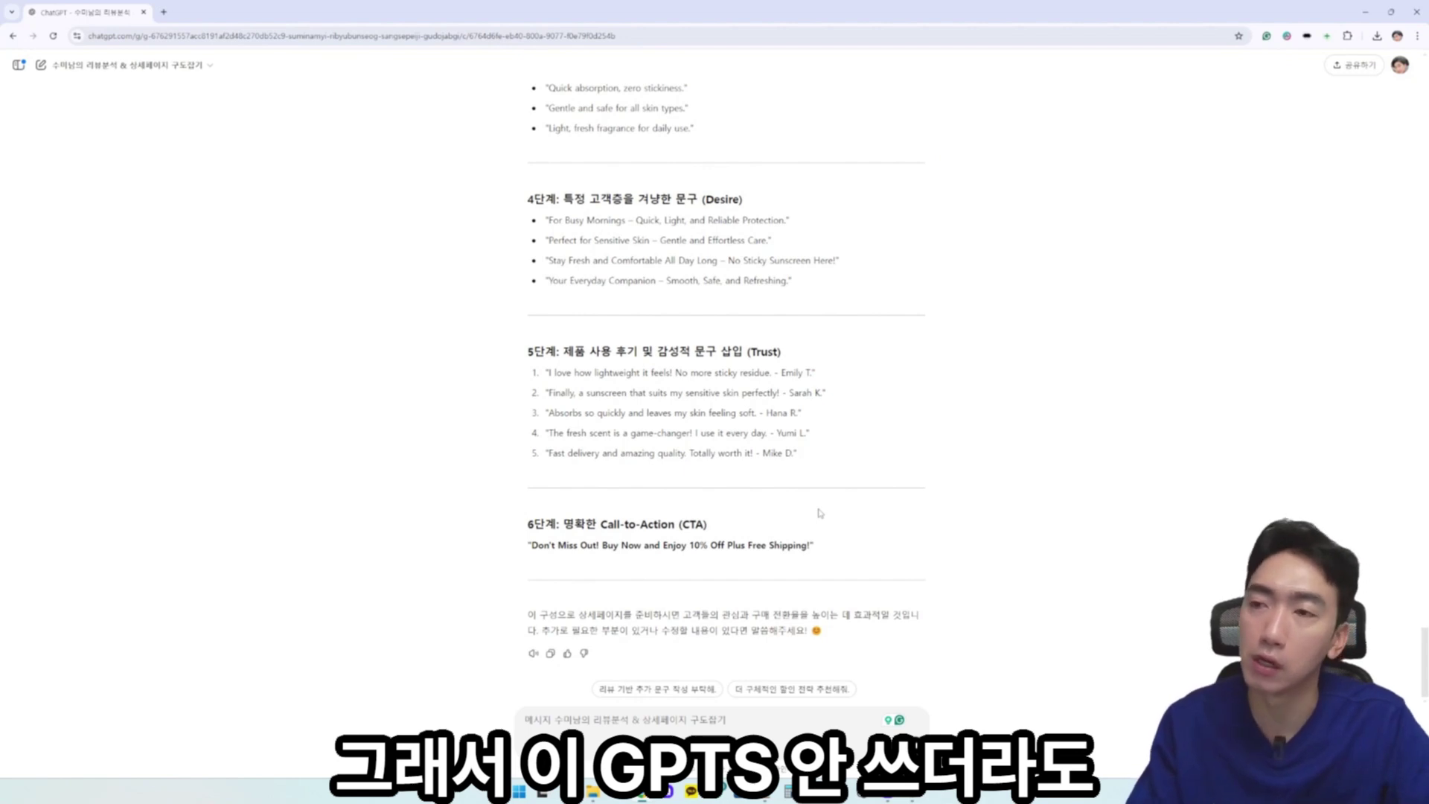
{"action": "scroll", "coordinate": [820, 513], "scroll_direction": "up", "scroll_amount": 4}
{"action": "left_click_drag", "start_coordinate": [528, 126], "coordinate": [851, 155]}
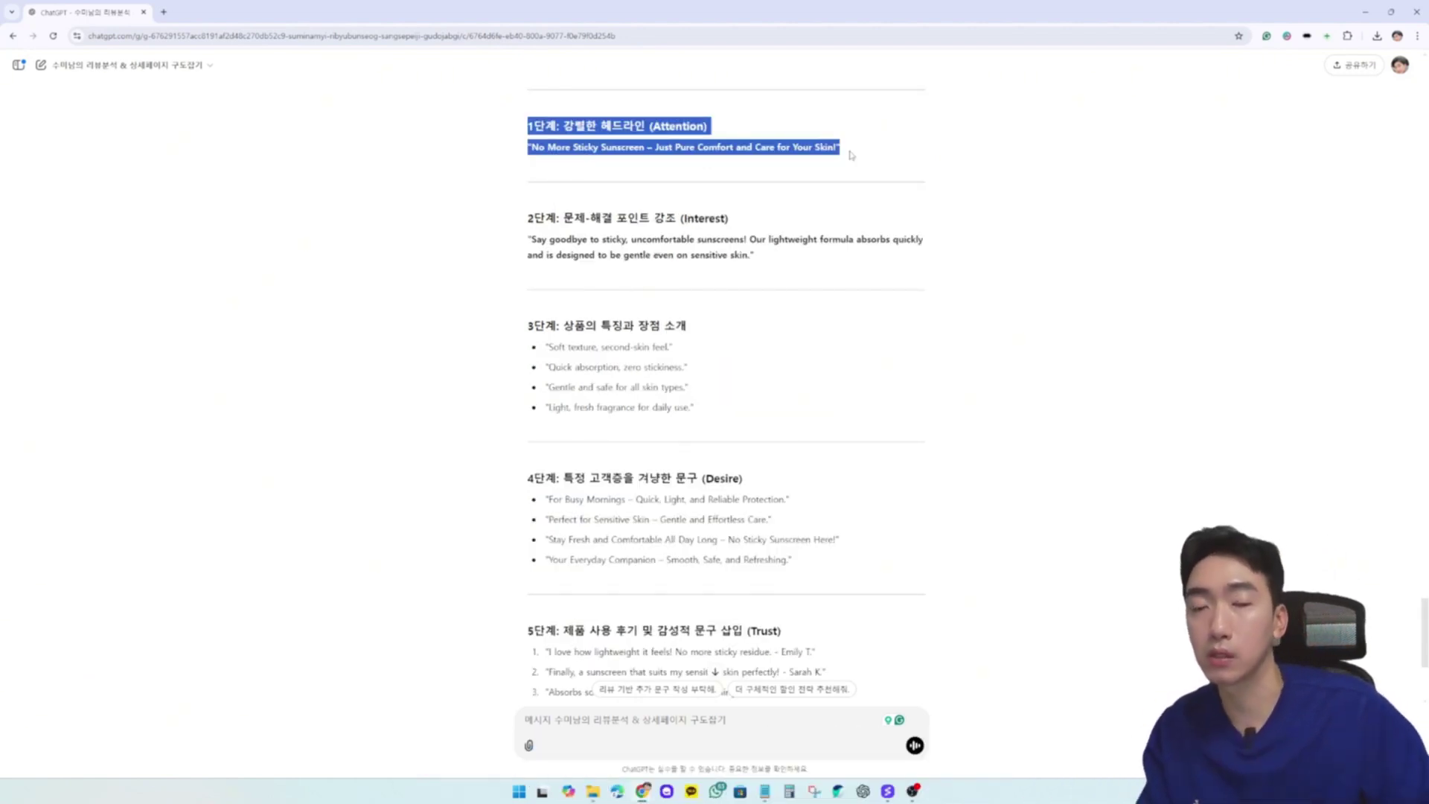
{"action": "left_click_drag", "start_coordinate": [843, 149], "coordinate": [529, 149]}
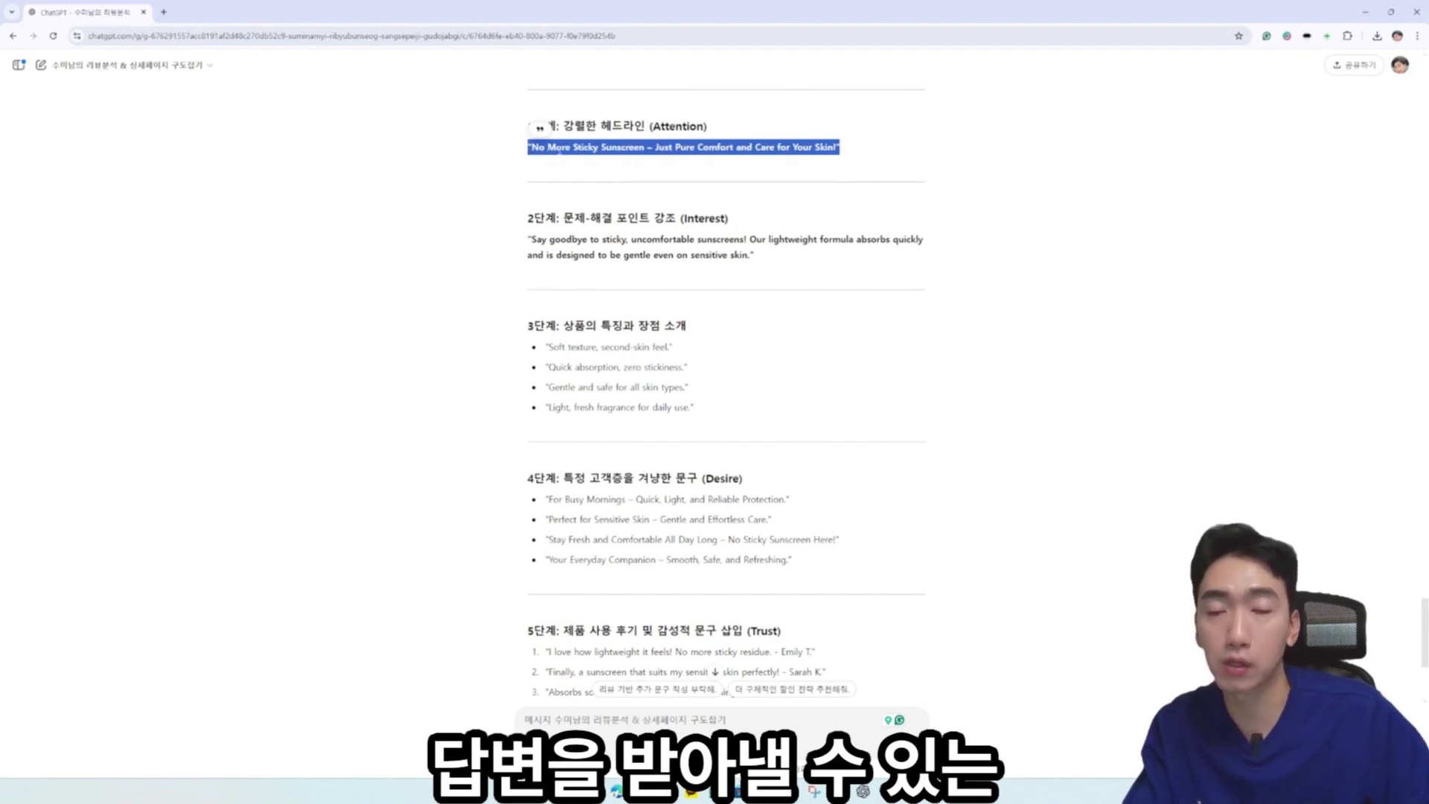
{"action": "left_click", "coordinate": [530, 149]}
{"action": "triple_click", "coordinate": [674, 147]}
{"action": "left_click", "coordinate": [857, 152]}
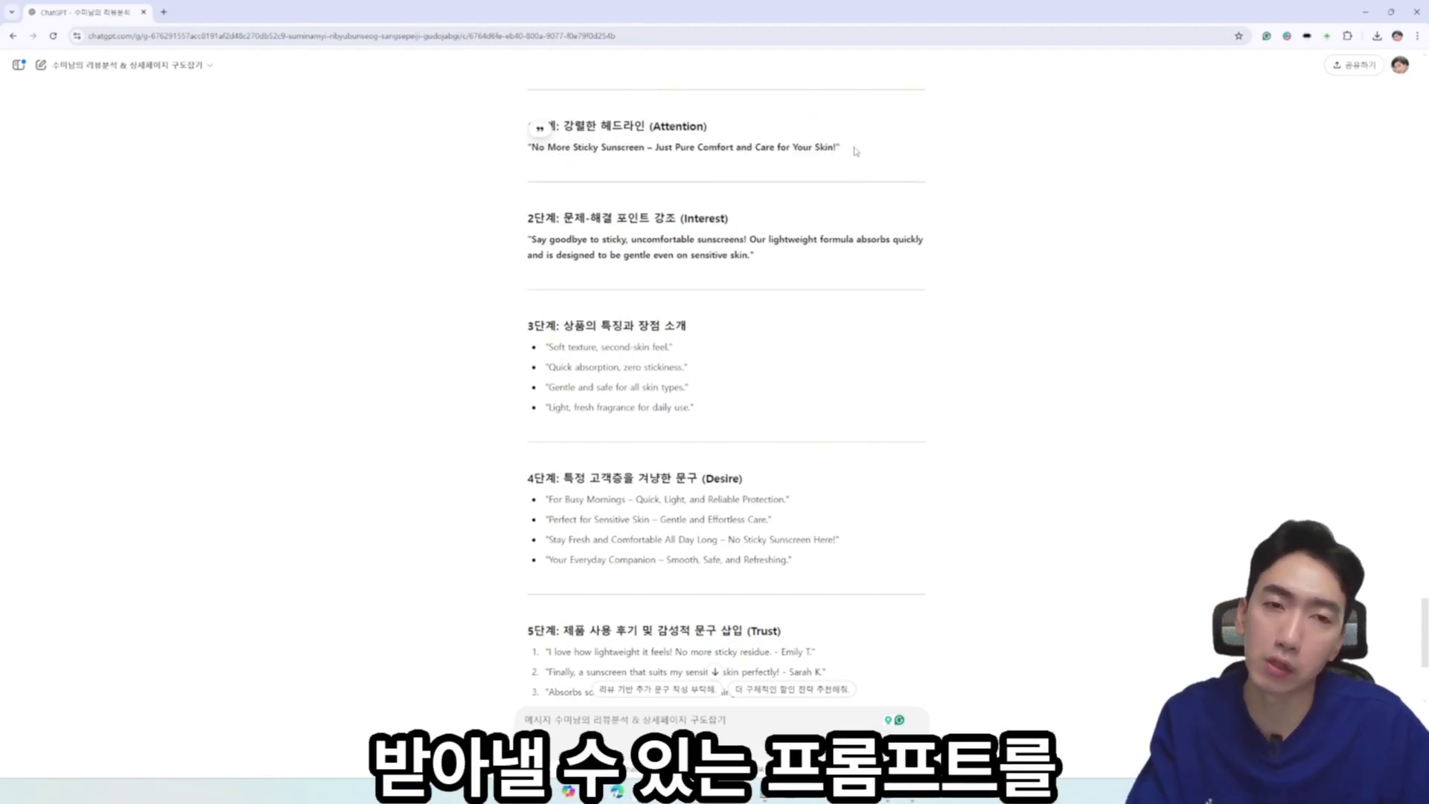